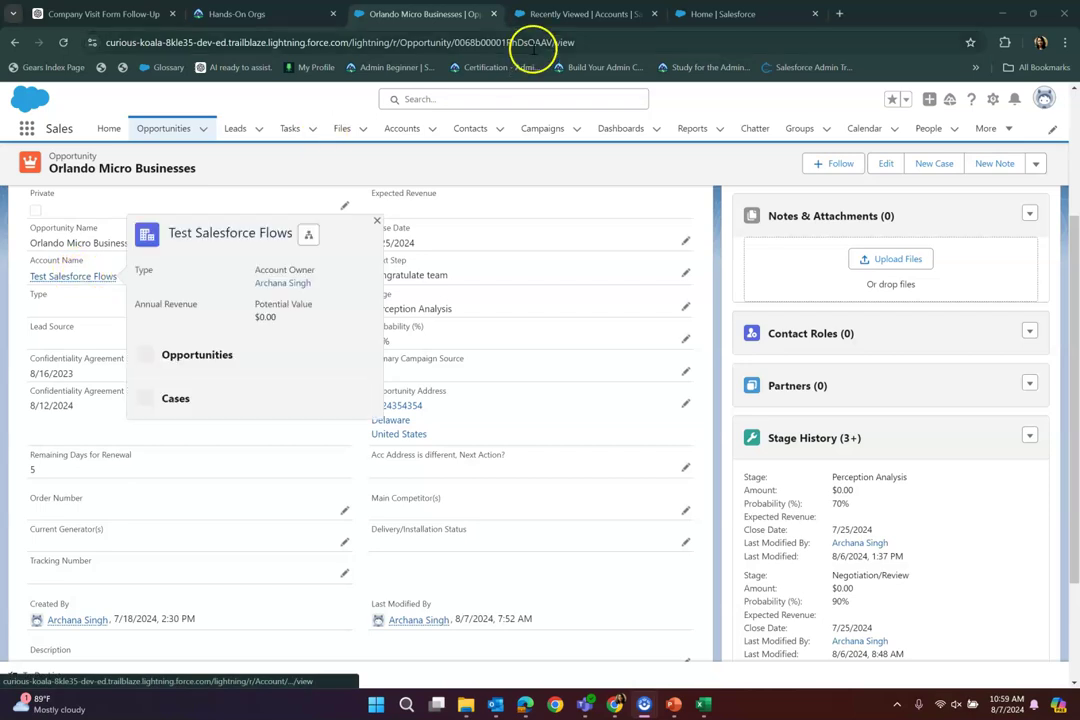
- Open the Test Salesforce Flows account from the opportunity and examine the billing address in its details
click(108, 256)
click(113, 276)
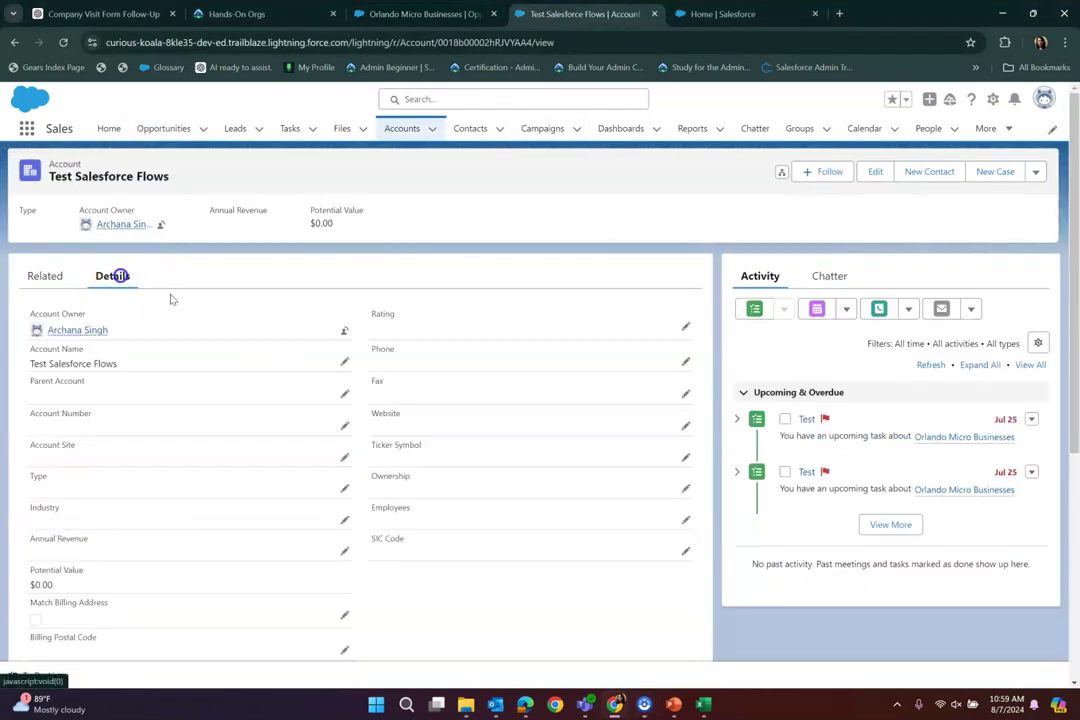
scroll(412, 378, down, 4)
scroll(416, 384, up, 1)
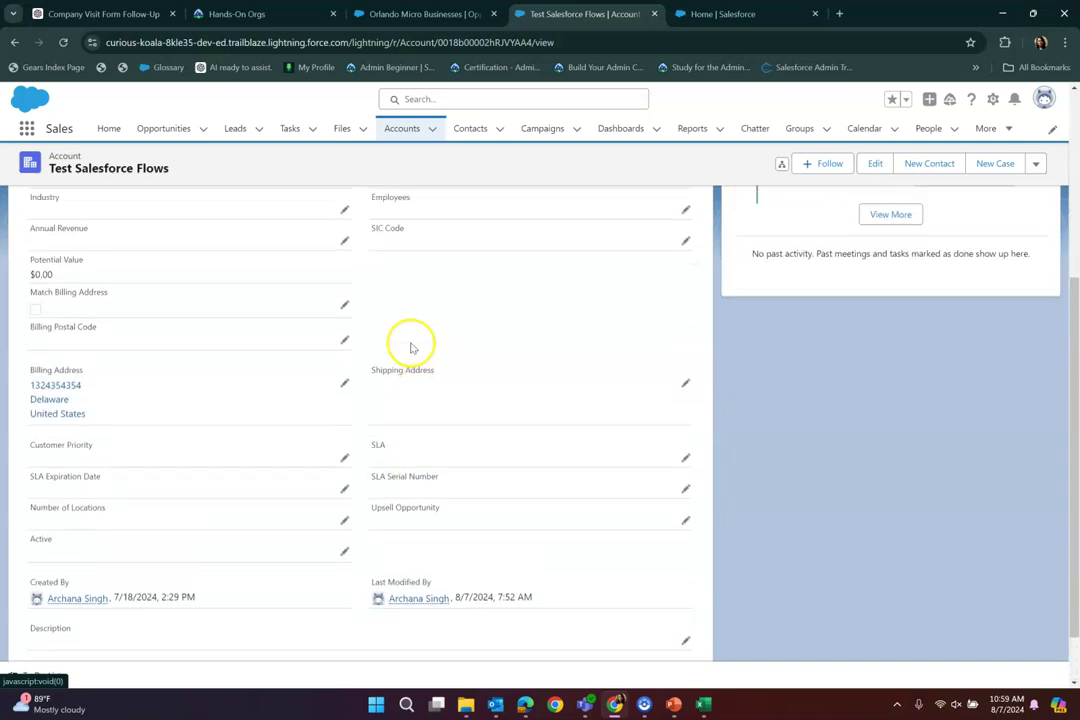
- Return to the Orlando Micro Businesses opportunity and examine its opportunity address and next-action field
click(408, 17)
scroll(432, 384, up, 2)
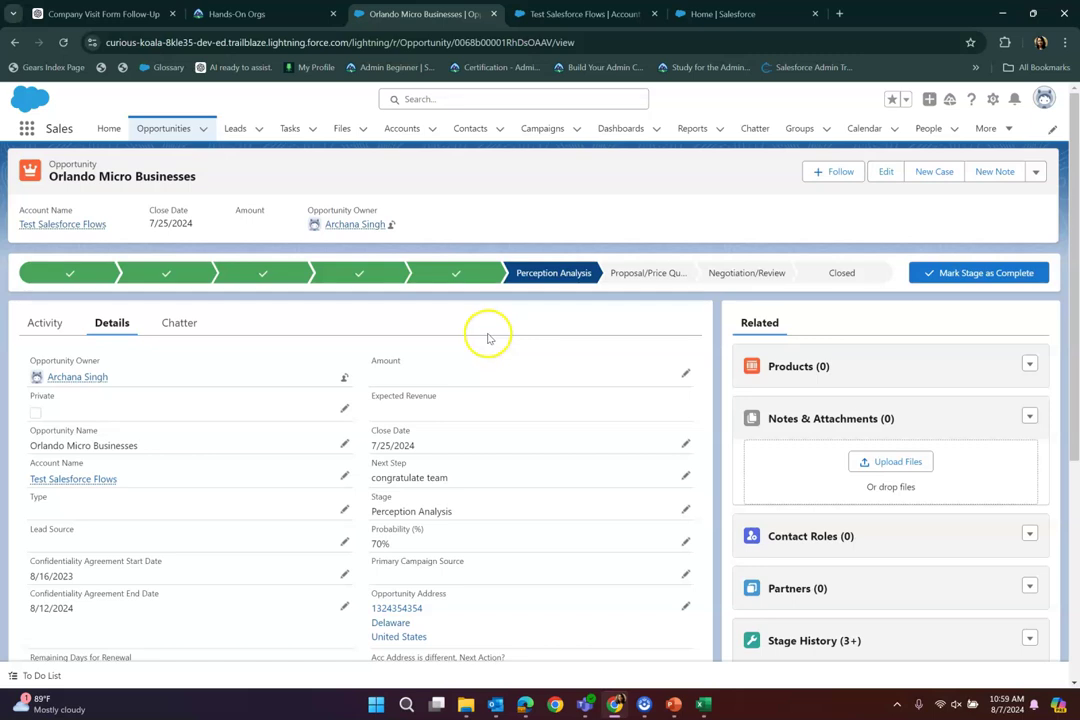
scroll(488, 338, down, 2)
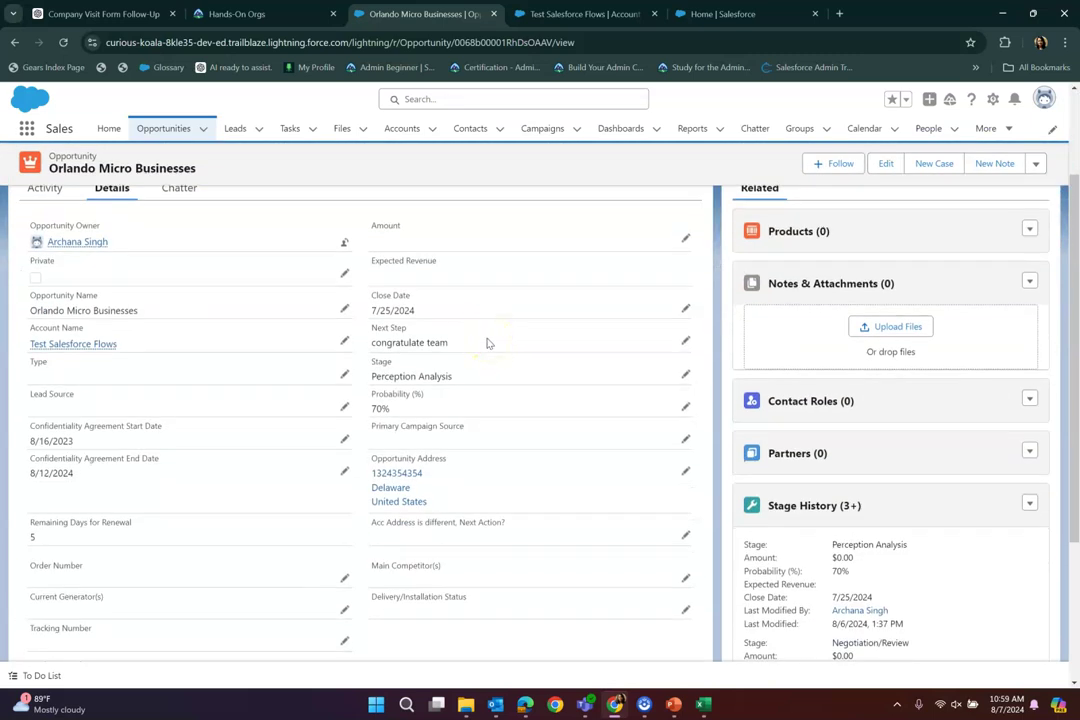
scroll(487, 345, down, 2)
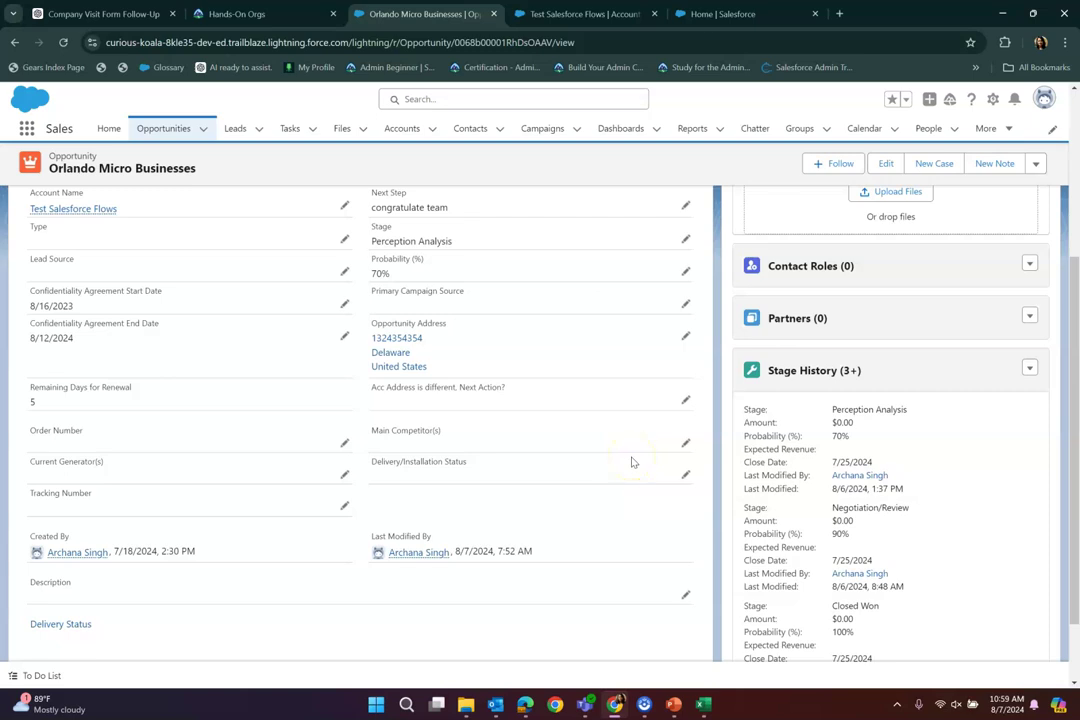
- Edit the opportunity and set "Acc Address is different, Next Action?" to Create New Account
click(686, 400)
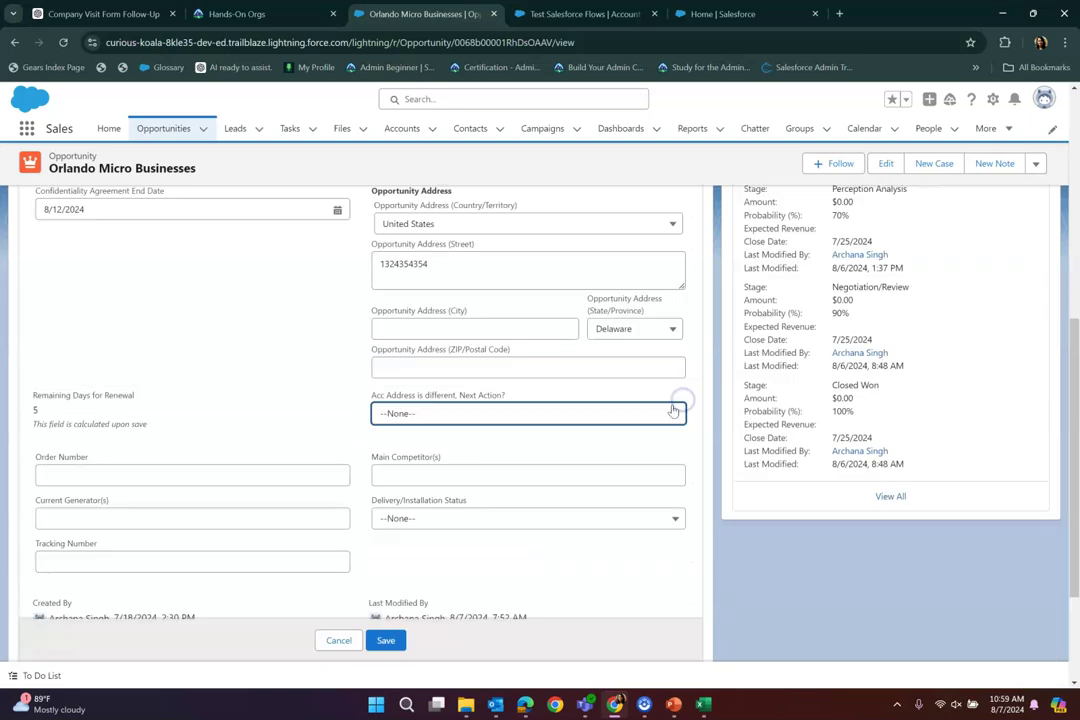
click(569, 415)
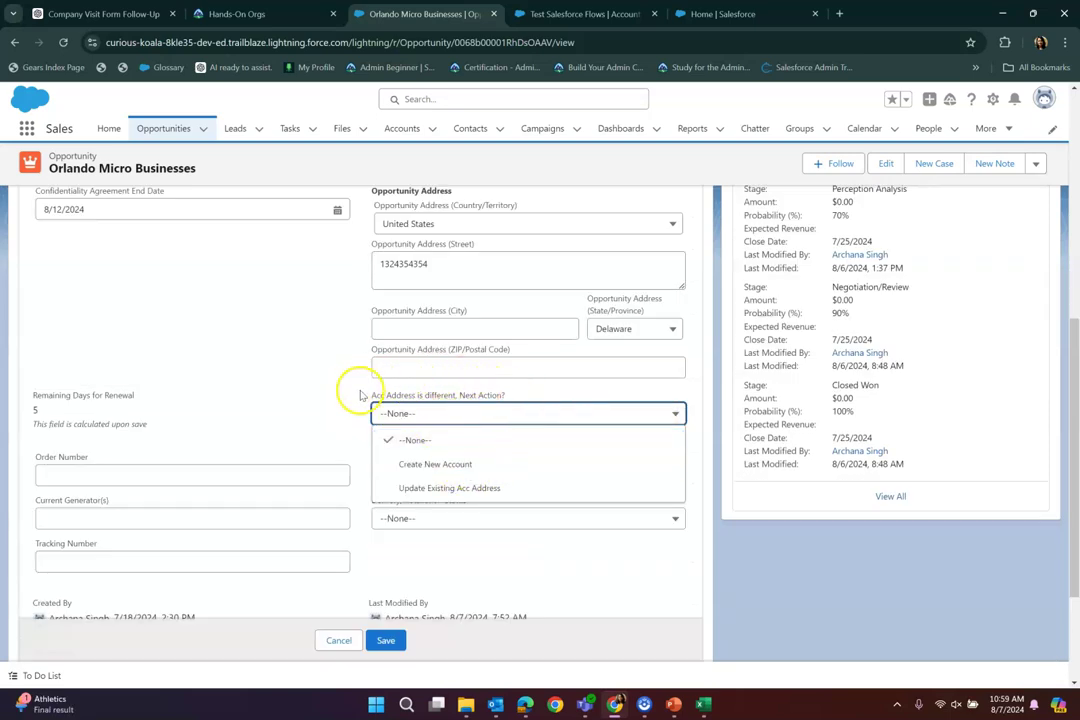
click(436, 464)
click(480, 446)
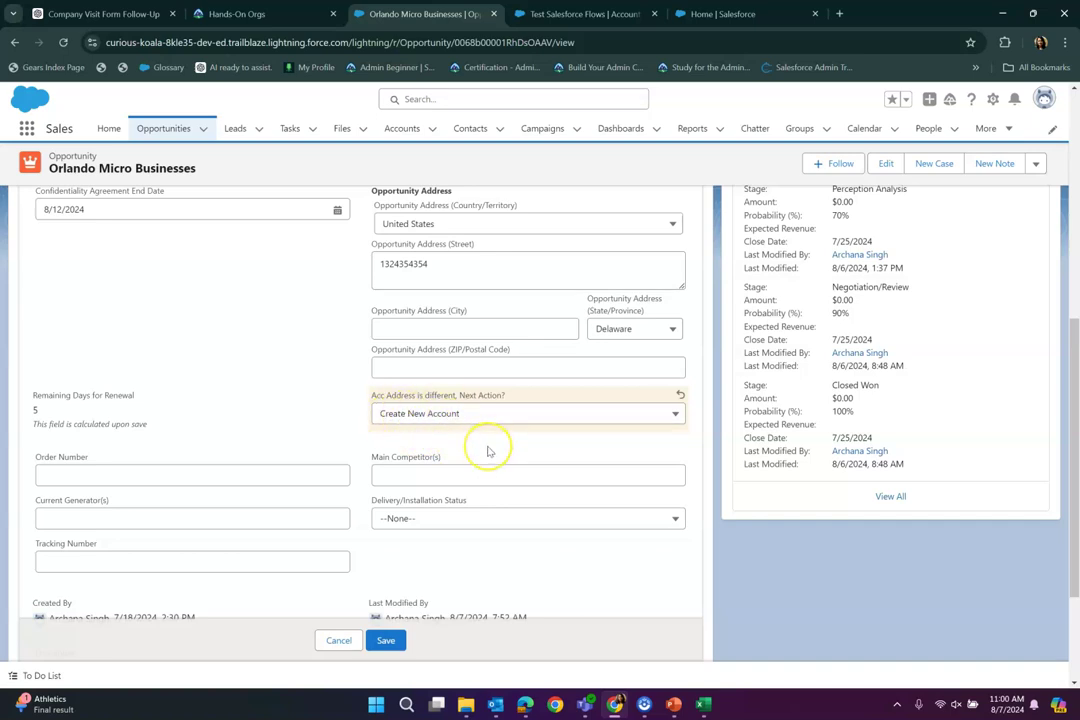
- Review the opportunity's address fields, the available next-action options and the linked account in the edit form
scroll(488, 451, up, 1)
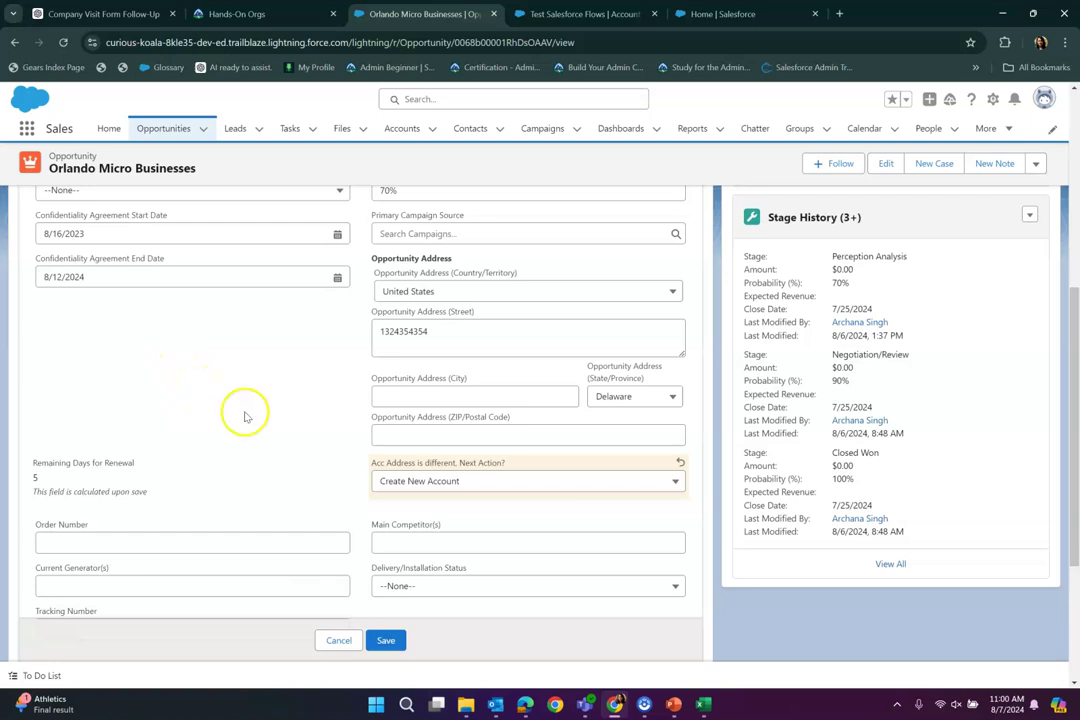
scroll(285, 433, down, 1)
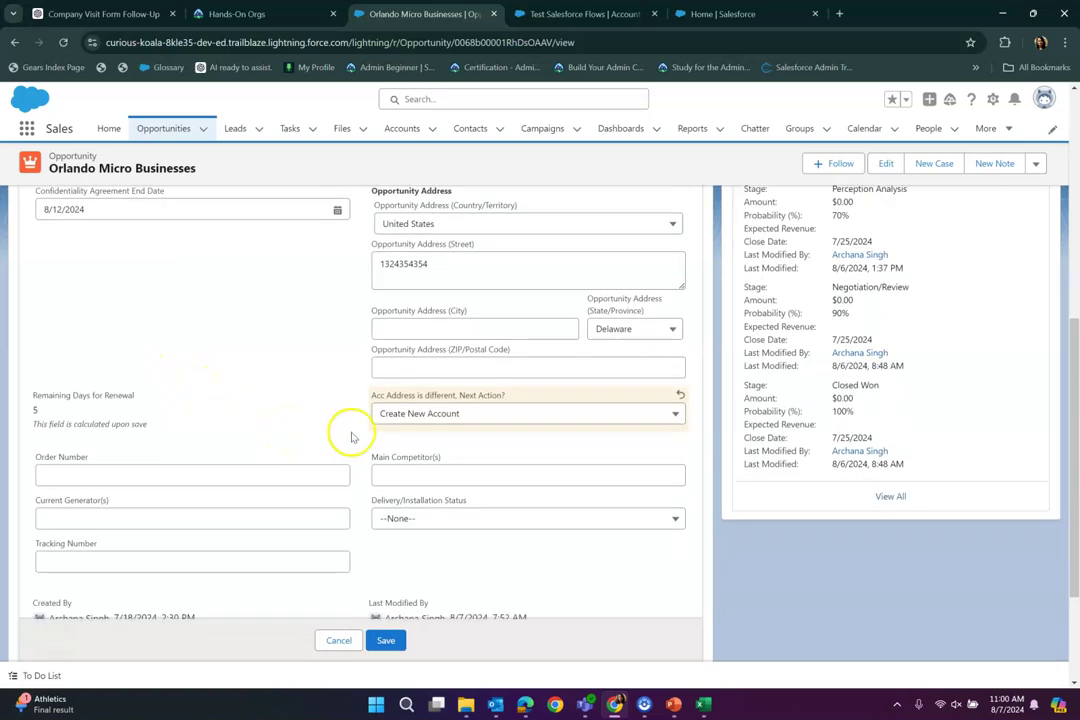
click(462, 413)
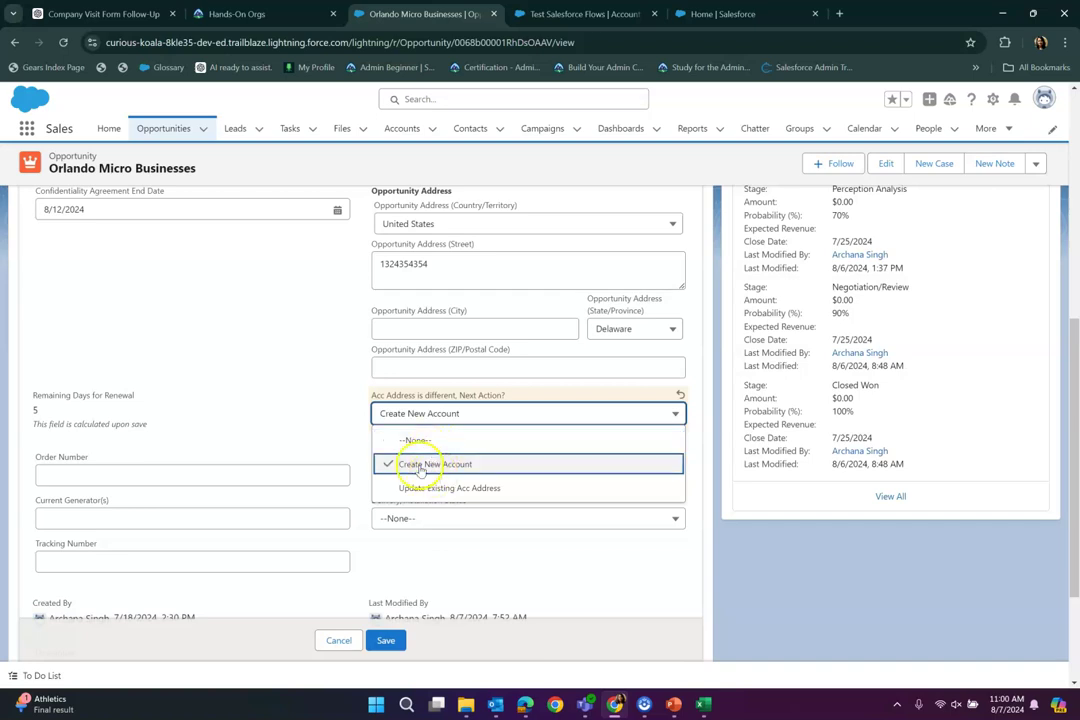
click(280, 390)
scroll(292, 465, up, 3)
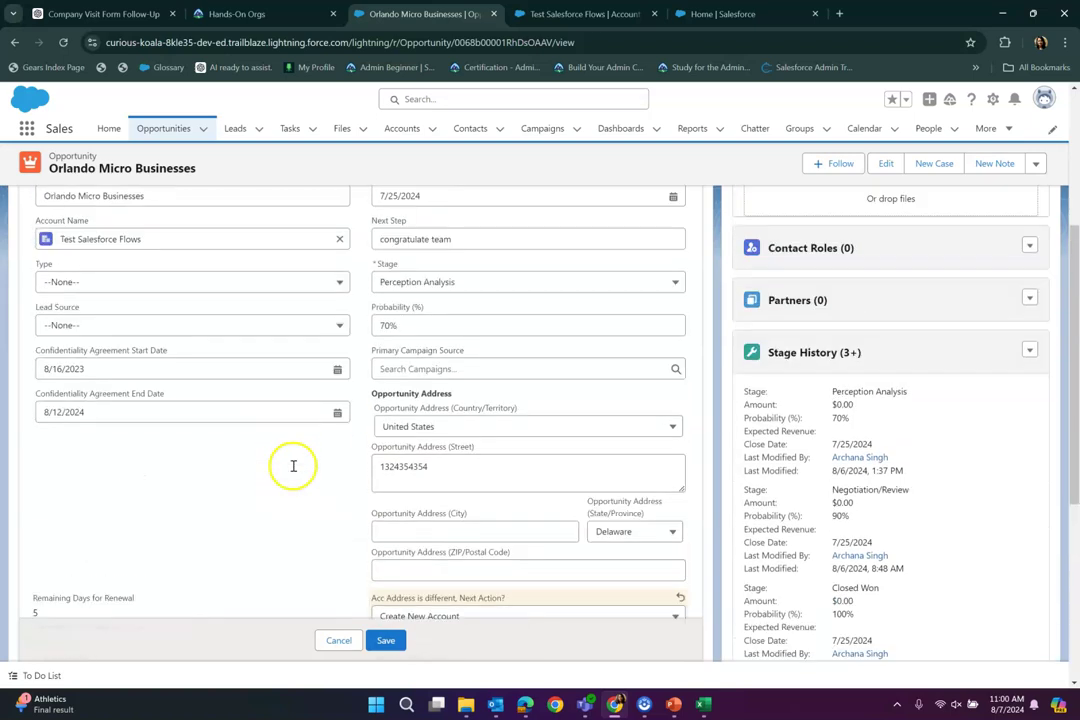
scroll(293, 466, up, 2)
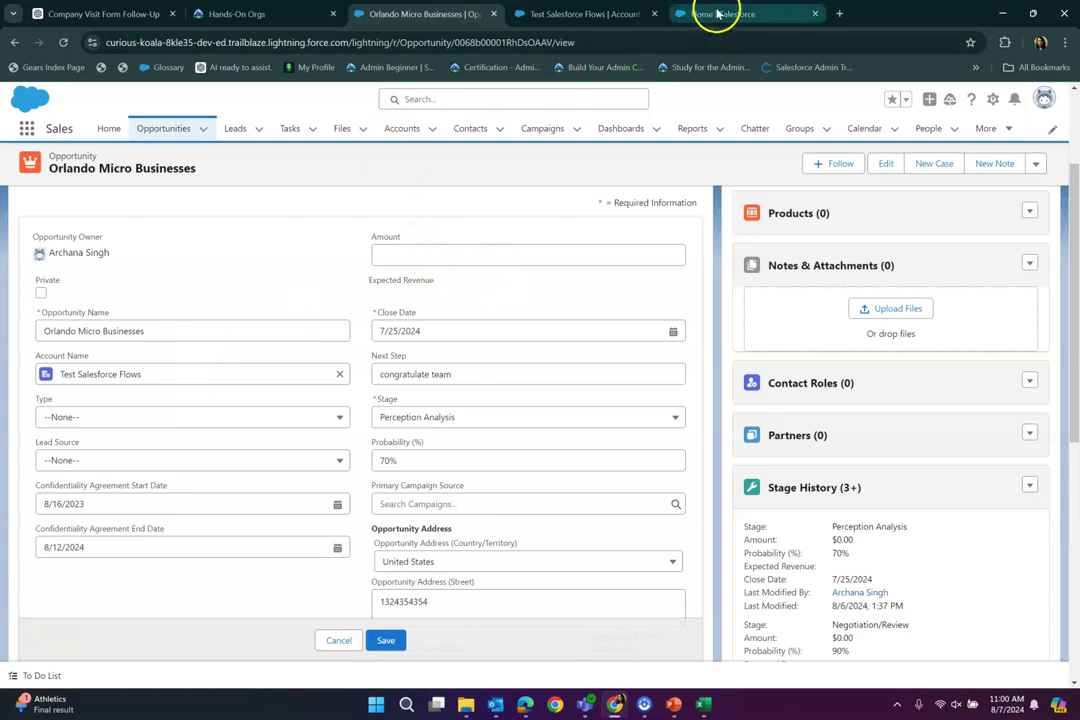
- Switch to Salesforce Setup, search the Object Manager for "opp" and open the Opportunity object
click(718, 14)
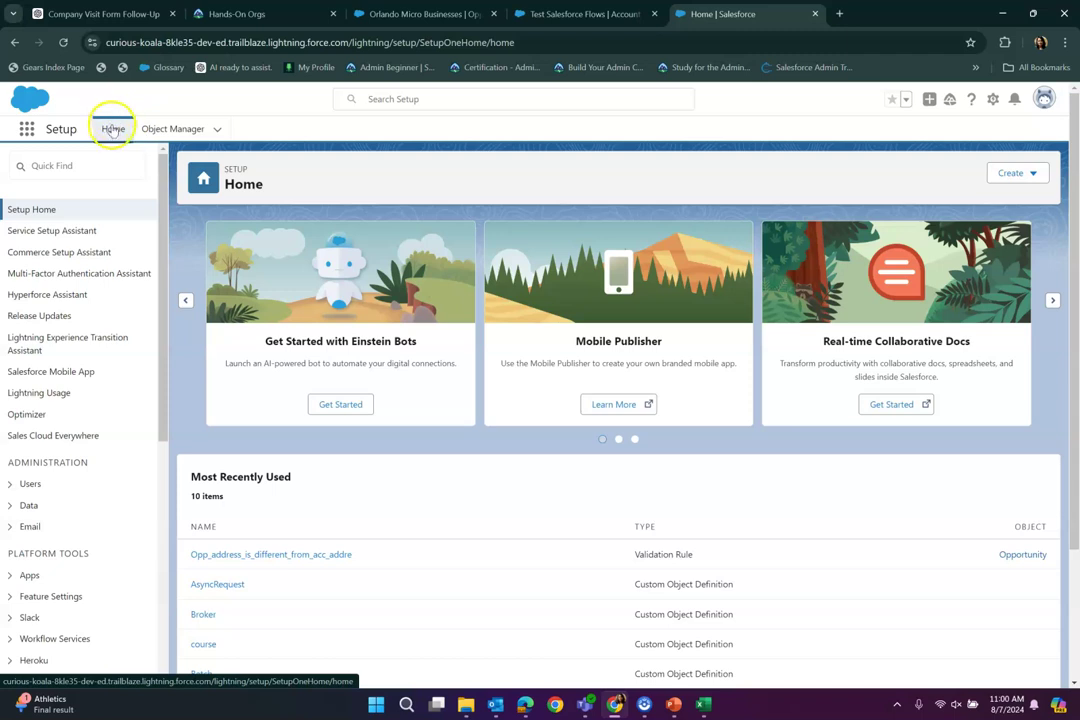
click(165, 128)
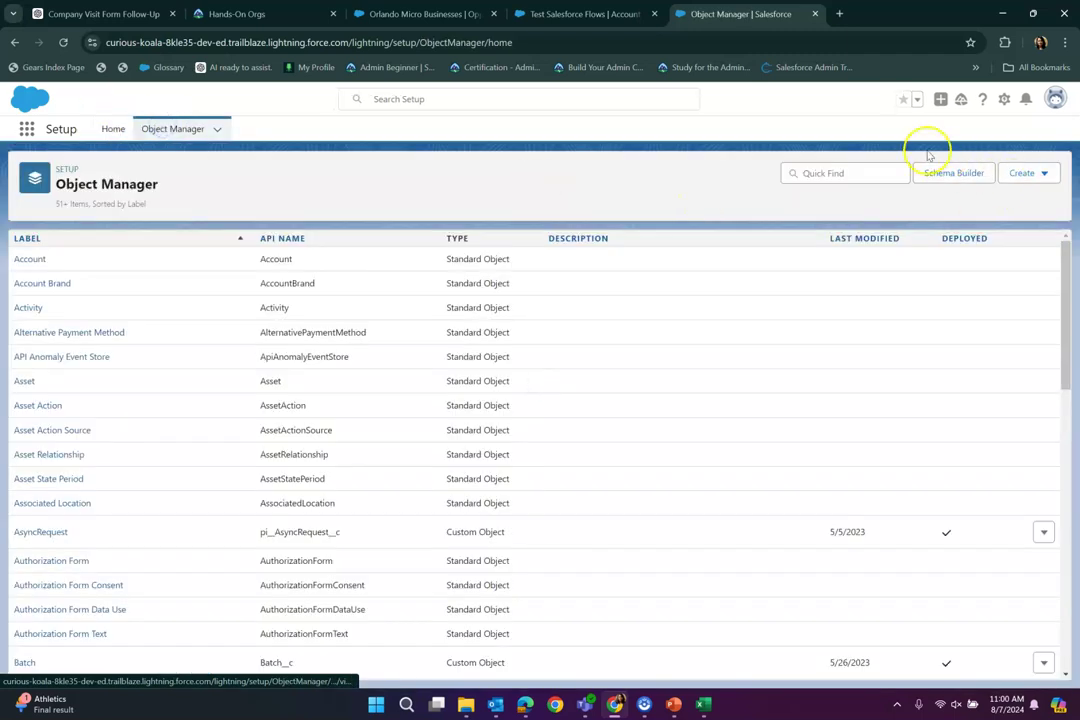
click(859, 173)
text(opp)
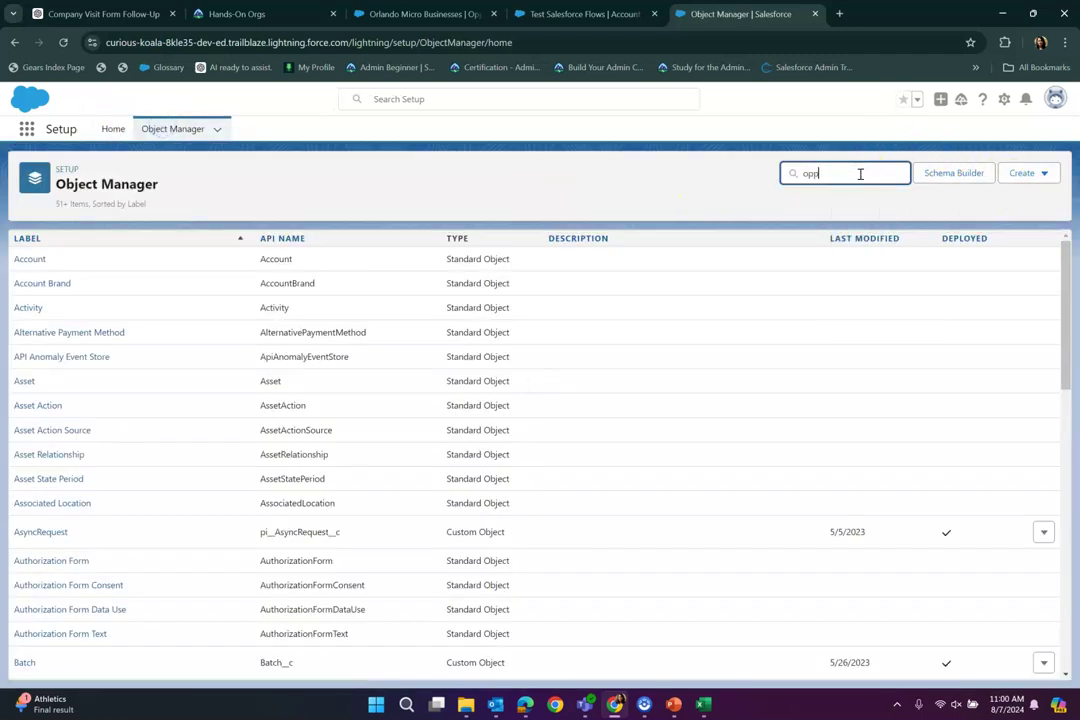
click(25, 258)
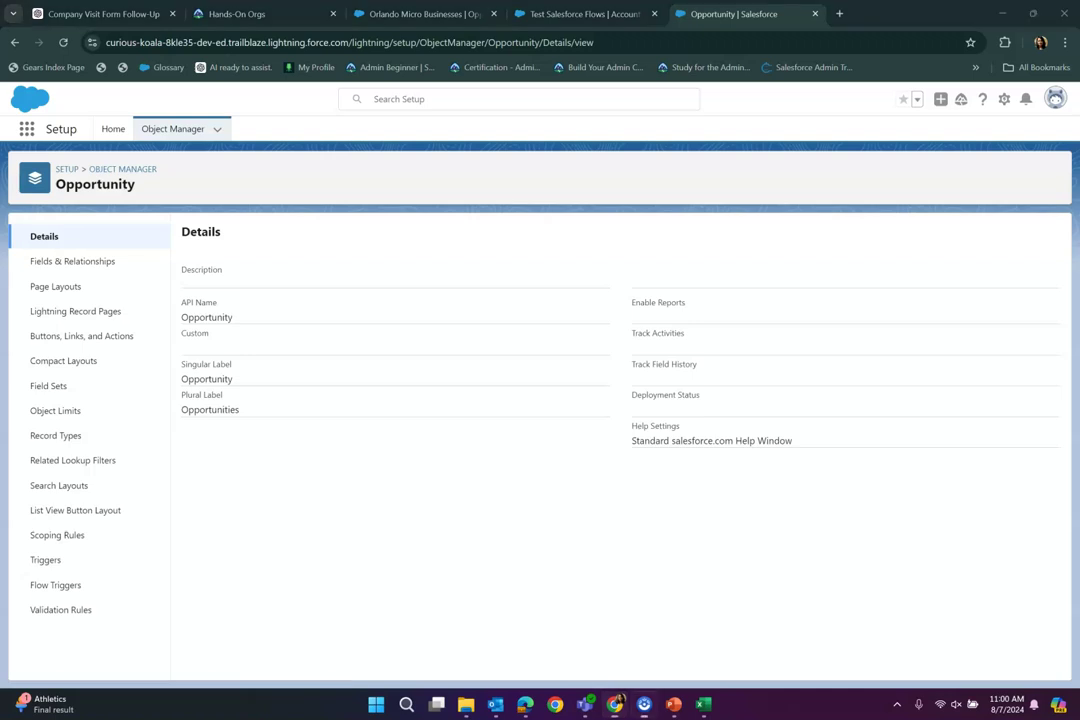
- Open the Opportunity validation rule Opp_address_is_different_from_acc_addre for editing and check its rule name
click(86, 611)
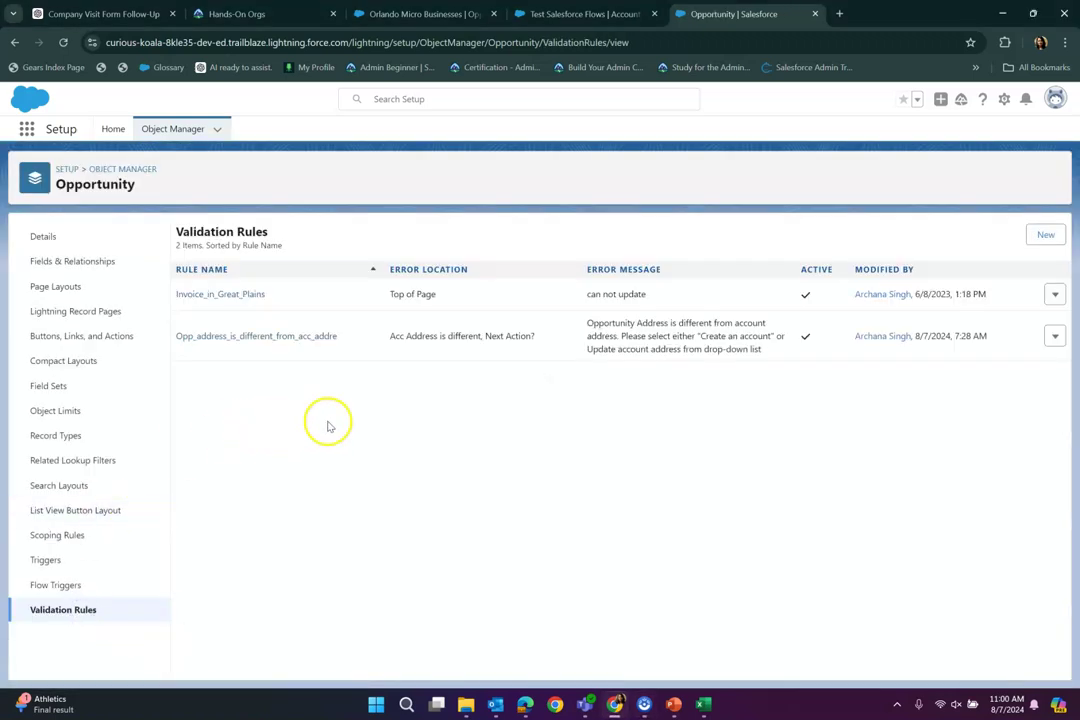
click(280, 338)
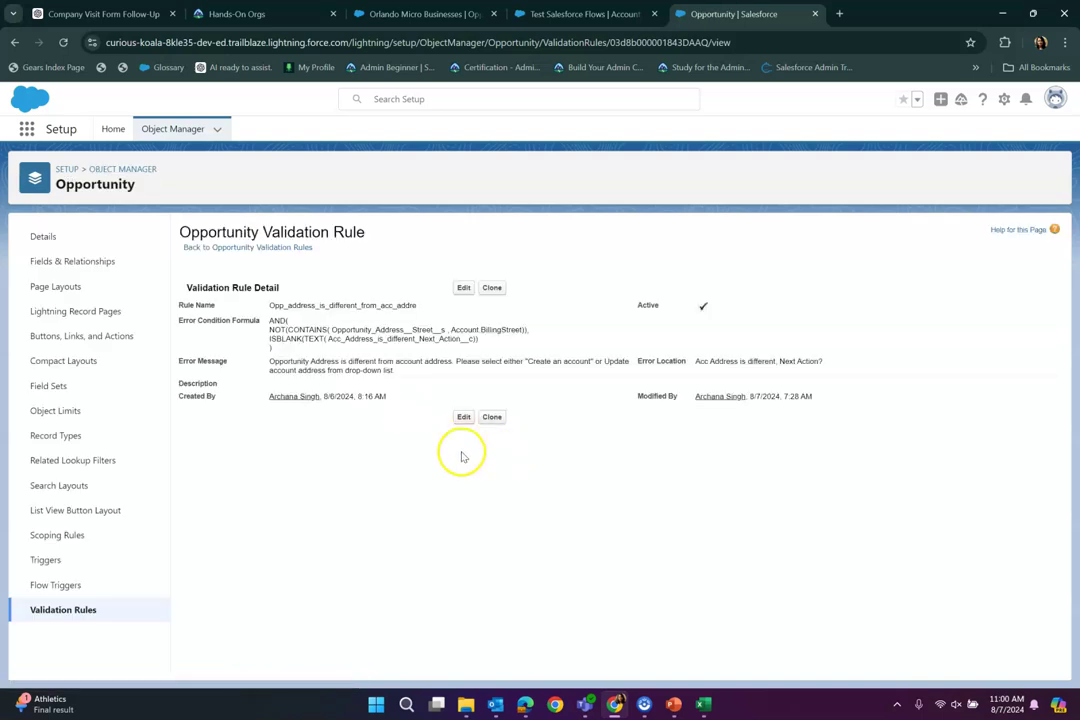
click(463, 291)
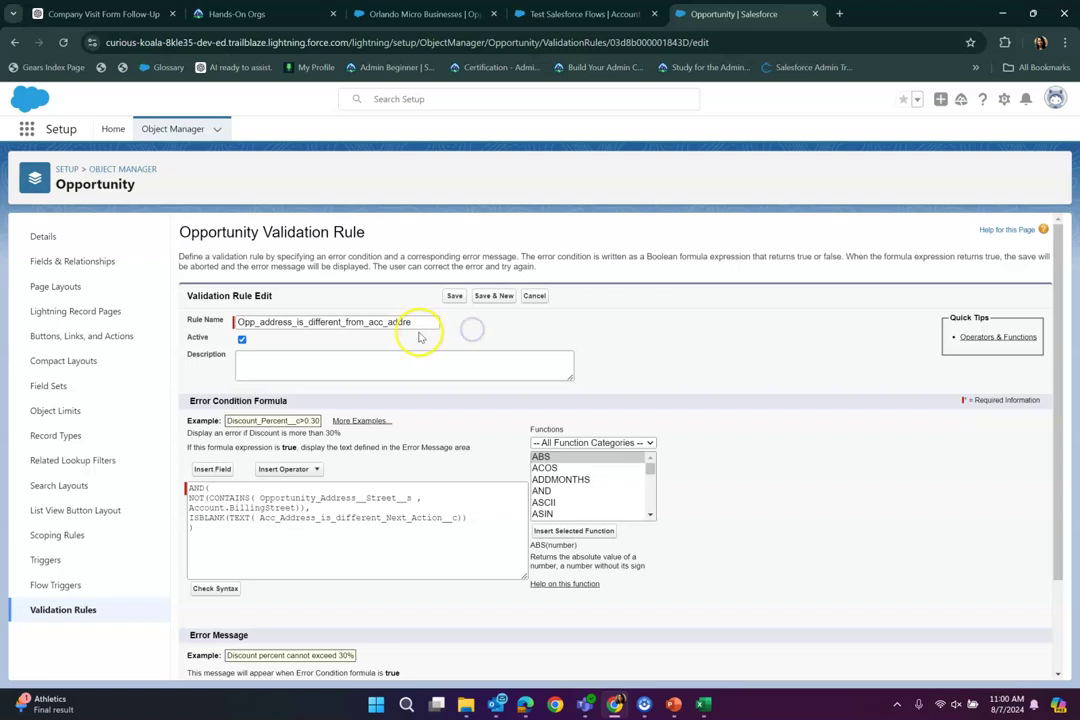
drag(413, 322, 222, 330)
click(711, 361)
- Examine the rule's error condition formula, covering the street comparison with the account and the blank check on the next-action field
scroll(1000, 450, down, 2)
click(1053, 546)
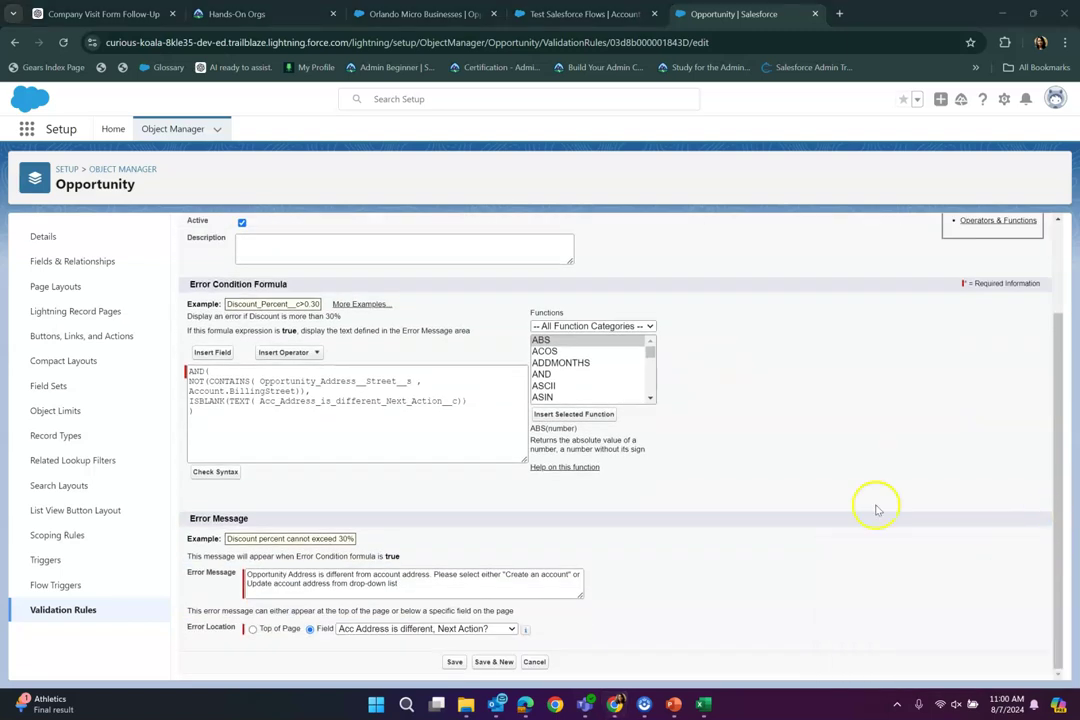
drag(239, 414, 190, 372)
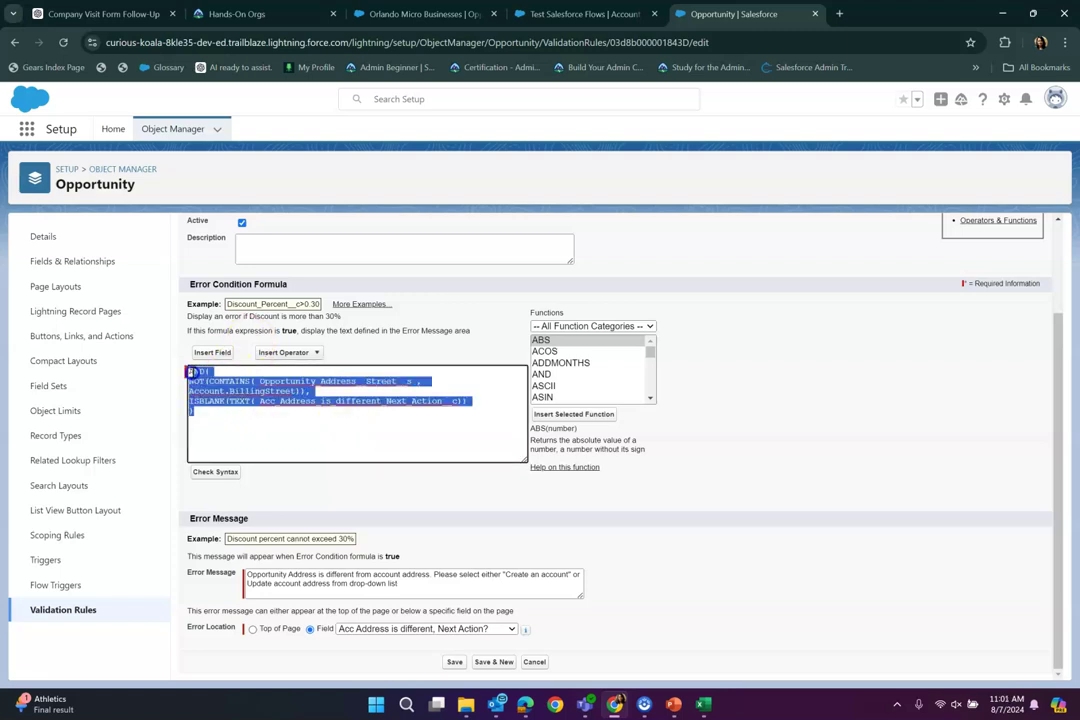
click(253, 432)
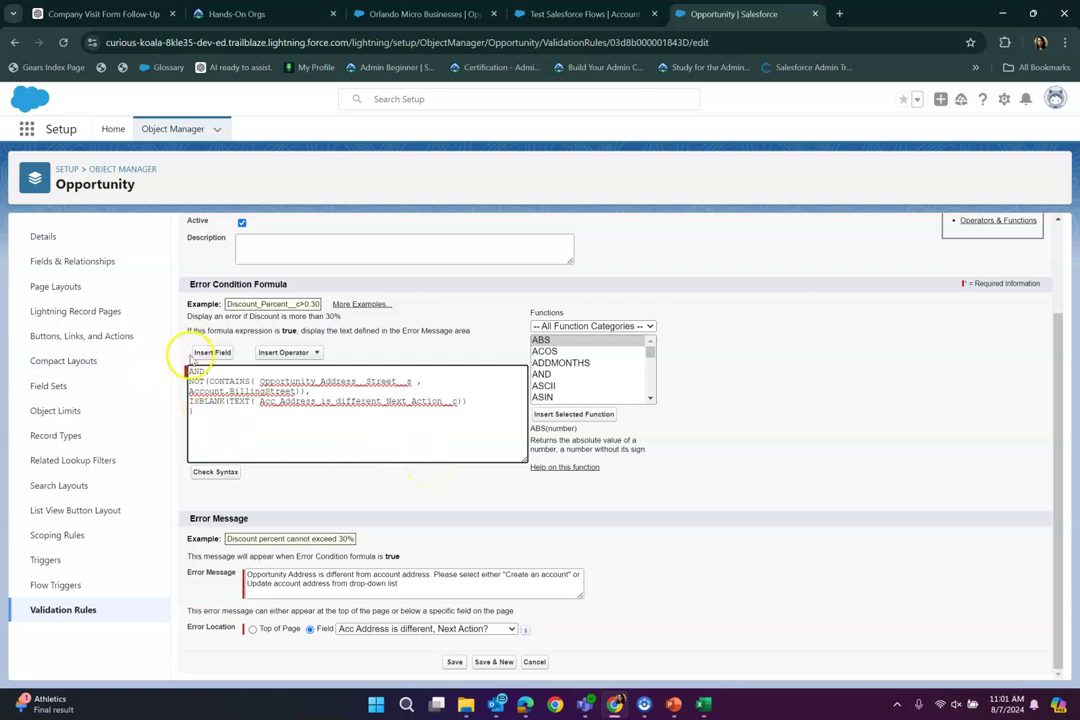
drag(423, 381, 188, 381)
drag(467, 401, 191, 394)
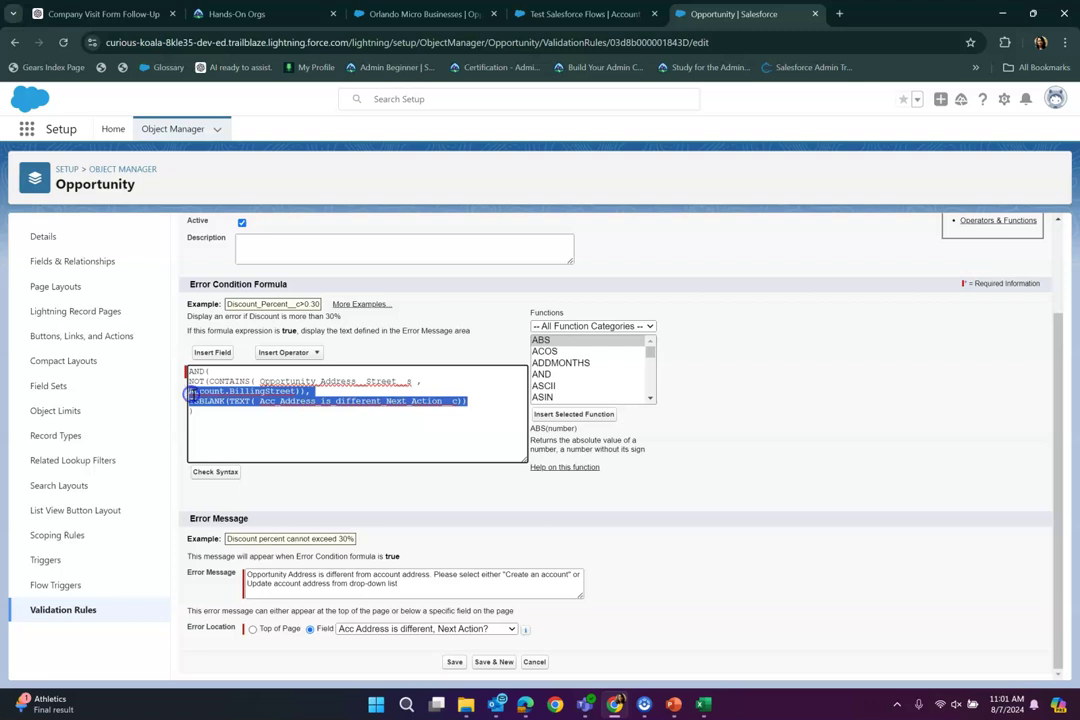
click(270, 433)
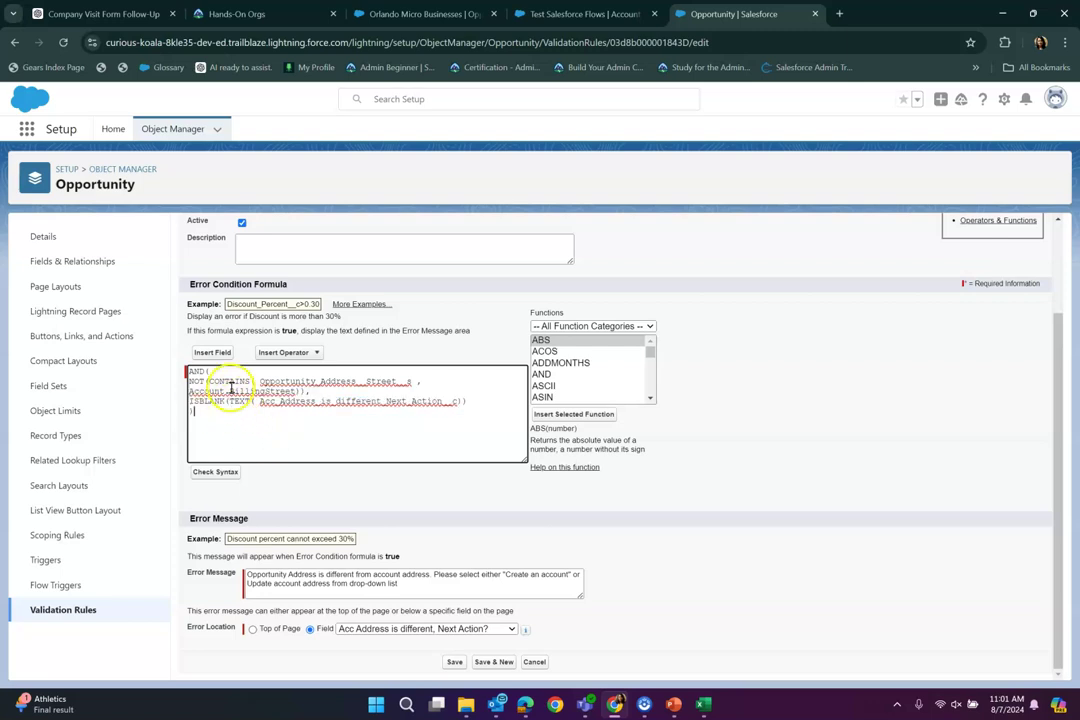
drag(426, 383, 241, 381)
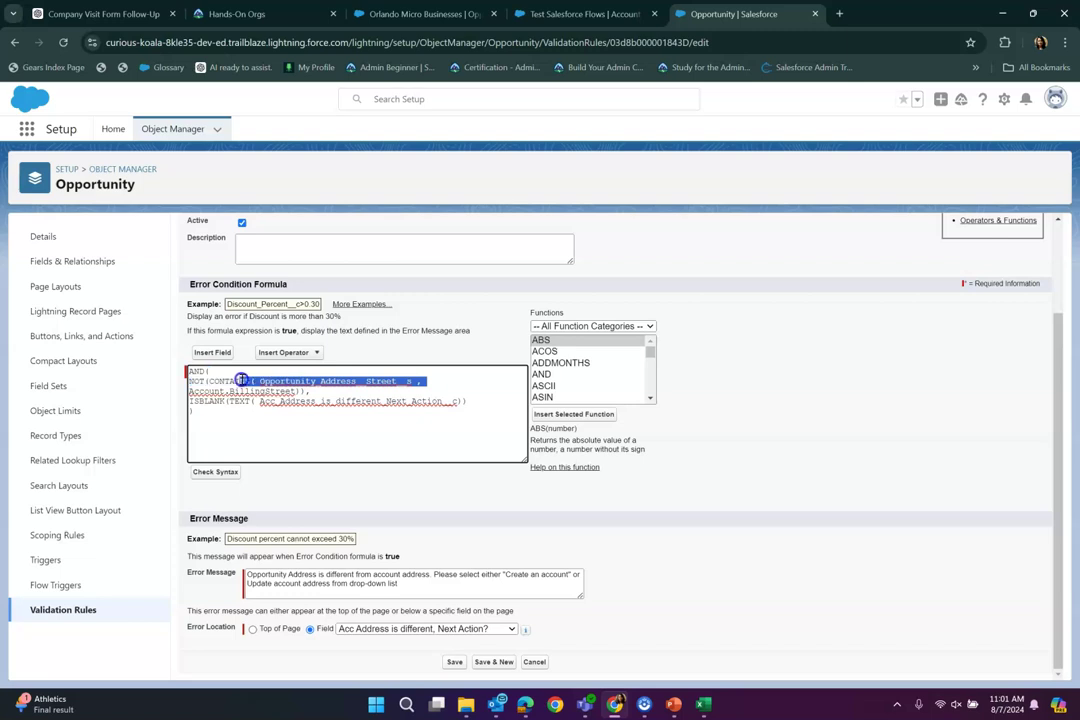
click(309, 391)
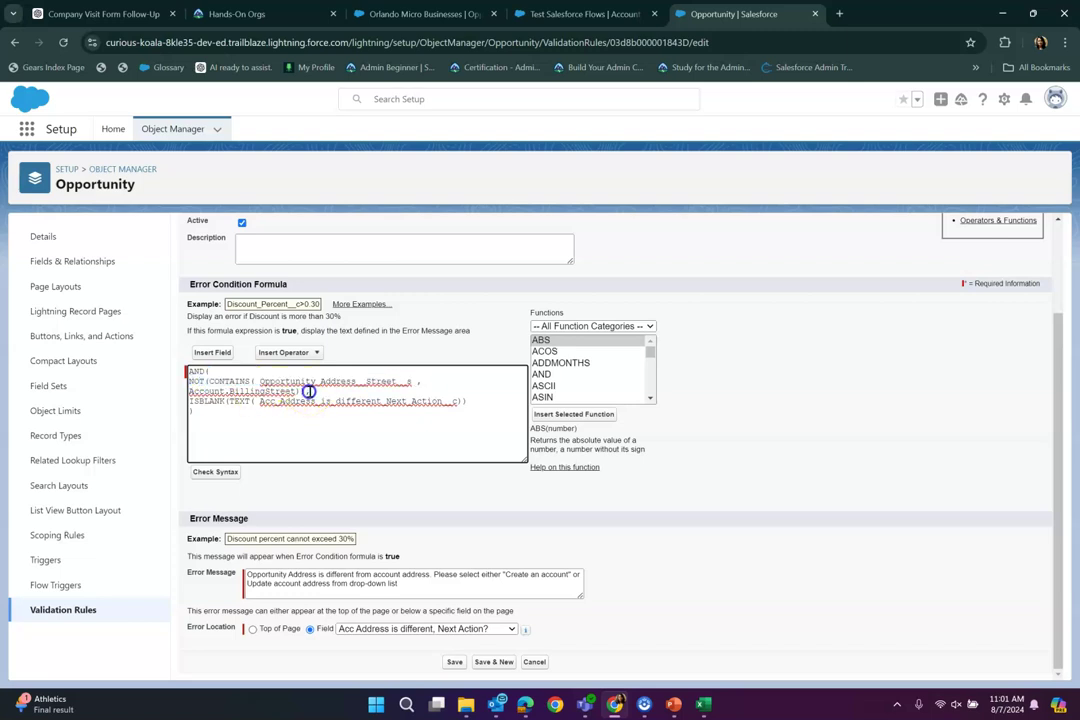
click(224, 430)
drag(467, 401, 258, 404)
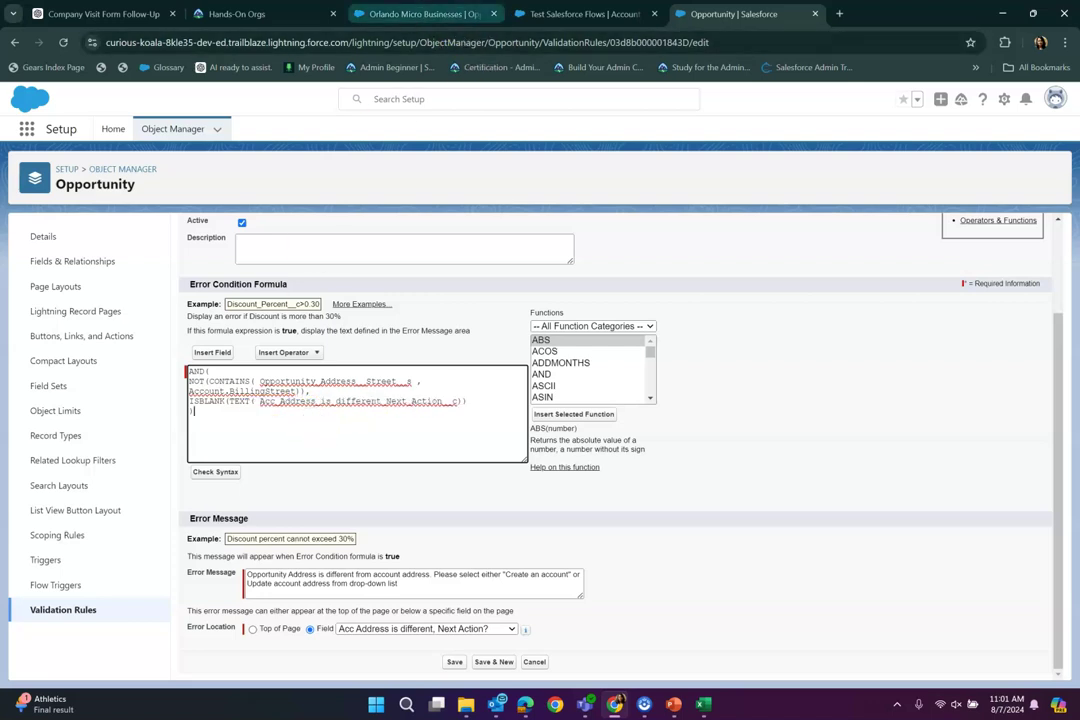
- Return to the Orlando Micro Businesses edit form and check the next-action options, keeping Create New Account, and the opportunity street
click(425, 14)
scroll(554, 465, down, 3)
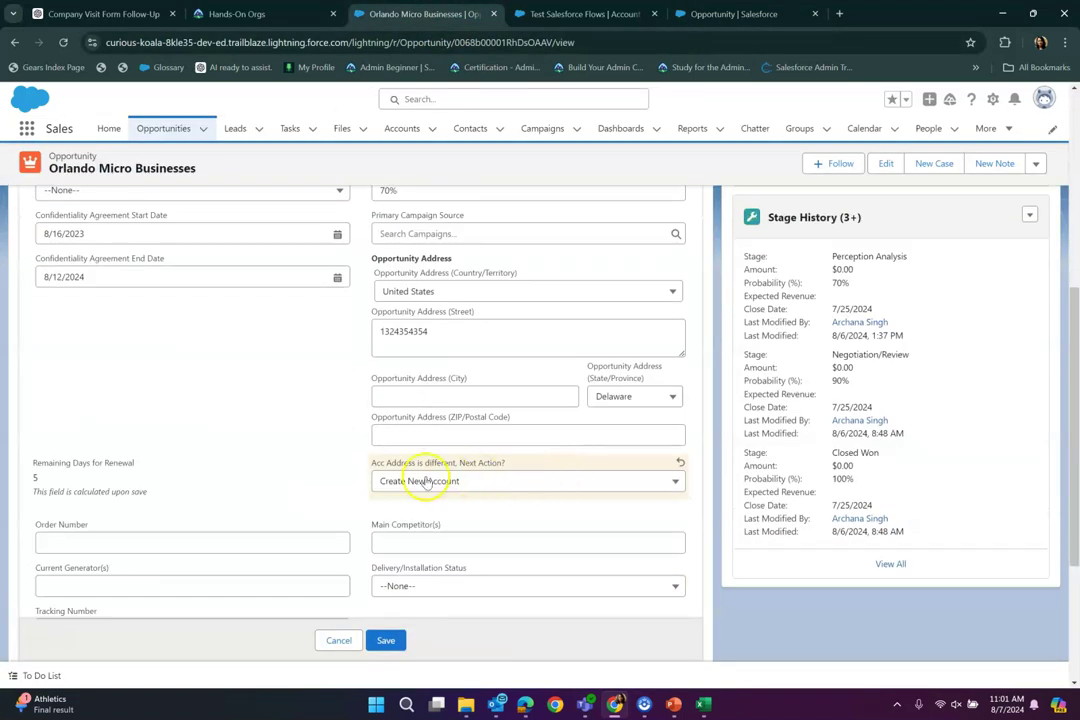
click(472, 484)
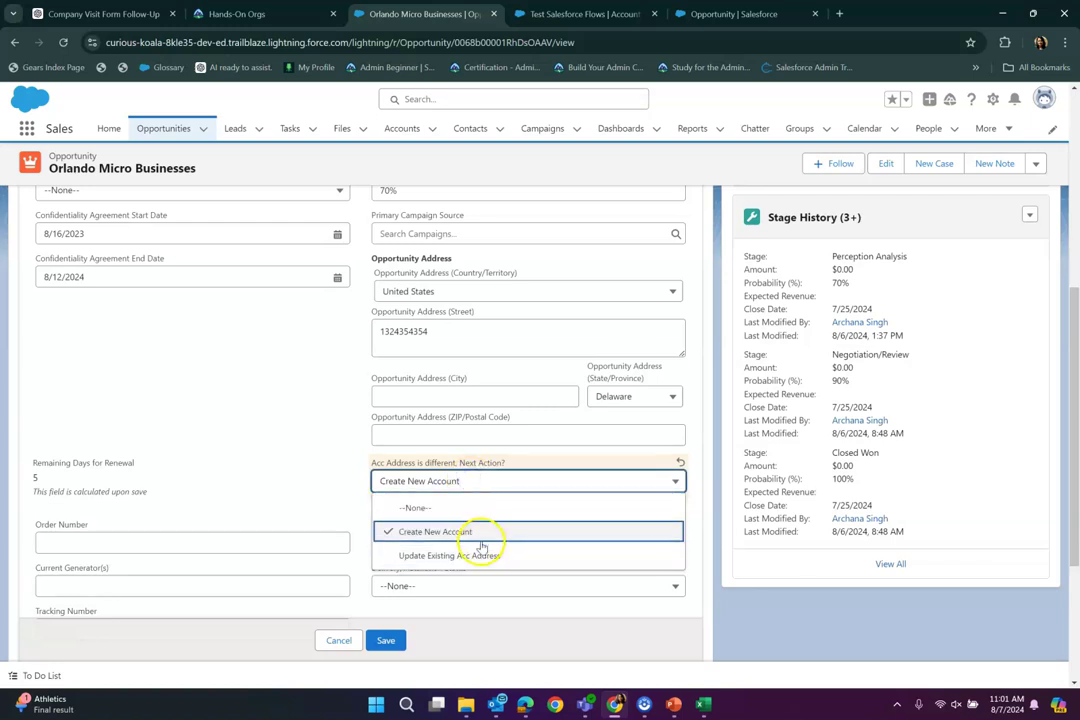
click(412, 533)
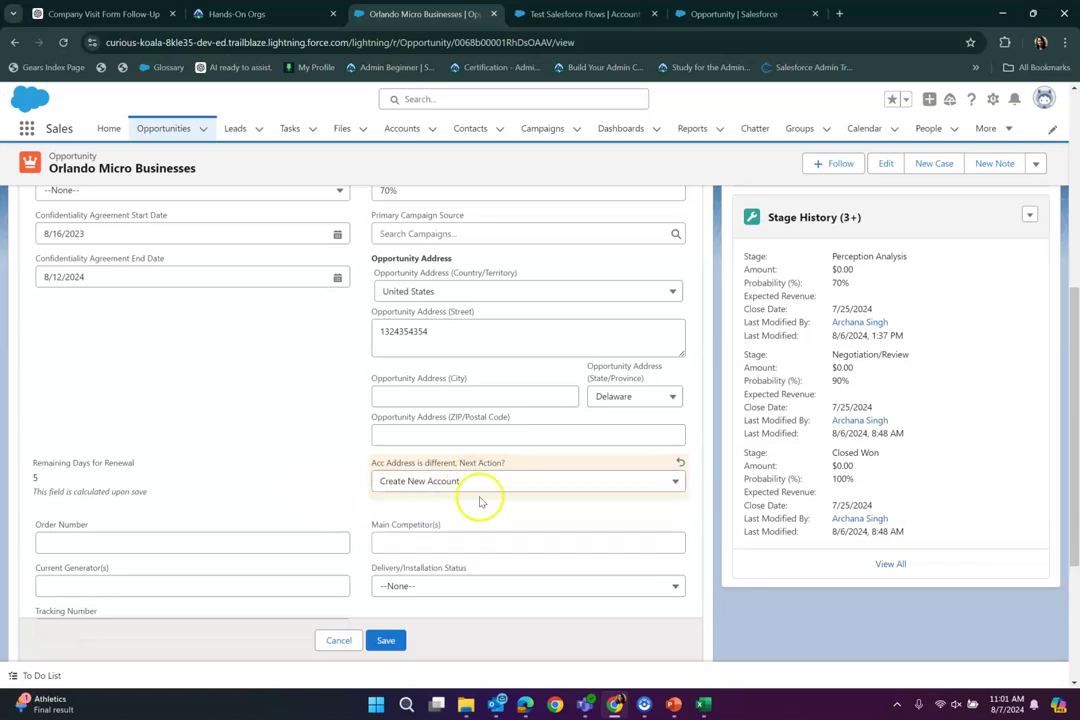
scroll(465, 470, up, 1)
double_click(450, 467)
click(283, 461)
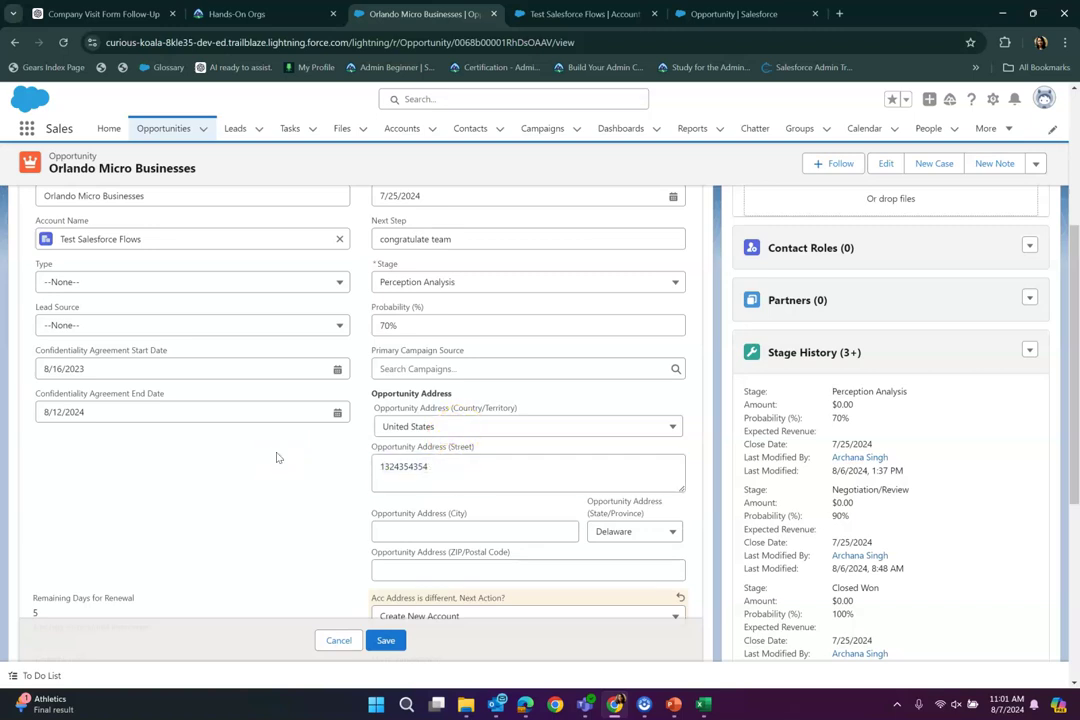
- Go back to the validation rule editor and examine the rule's error message text
click(735, 14)
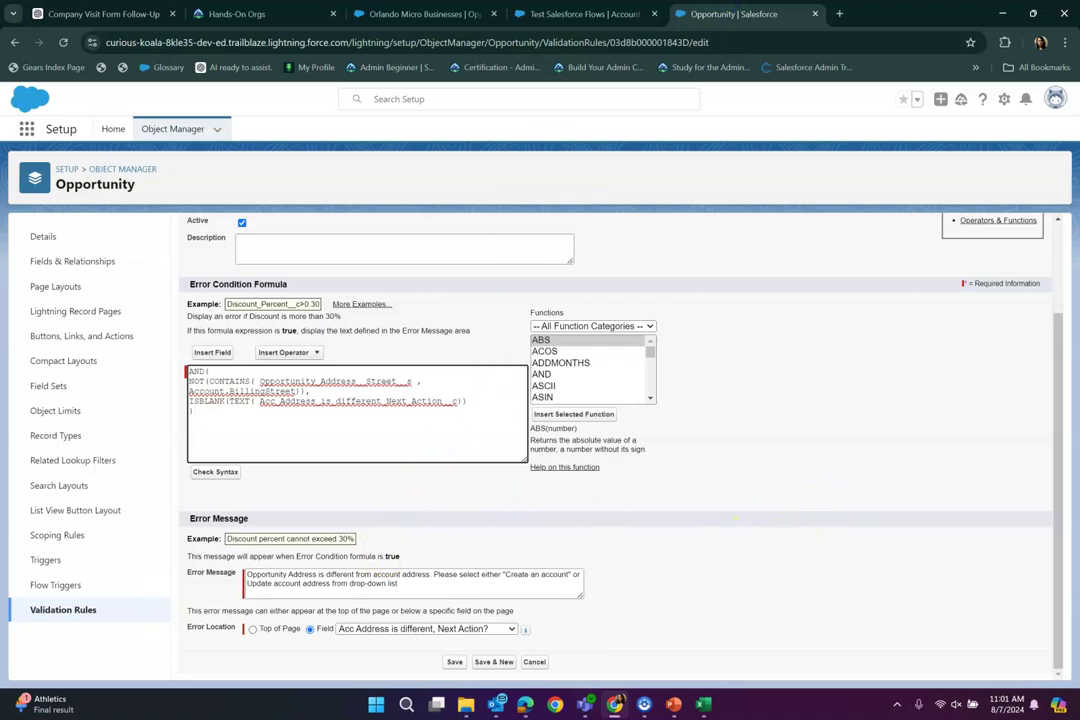
click(158, 608)
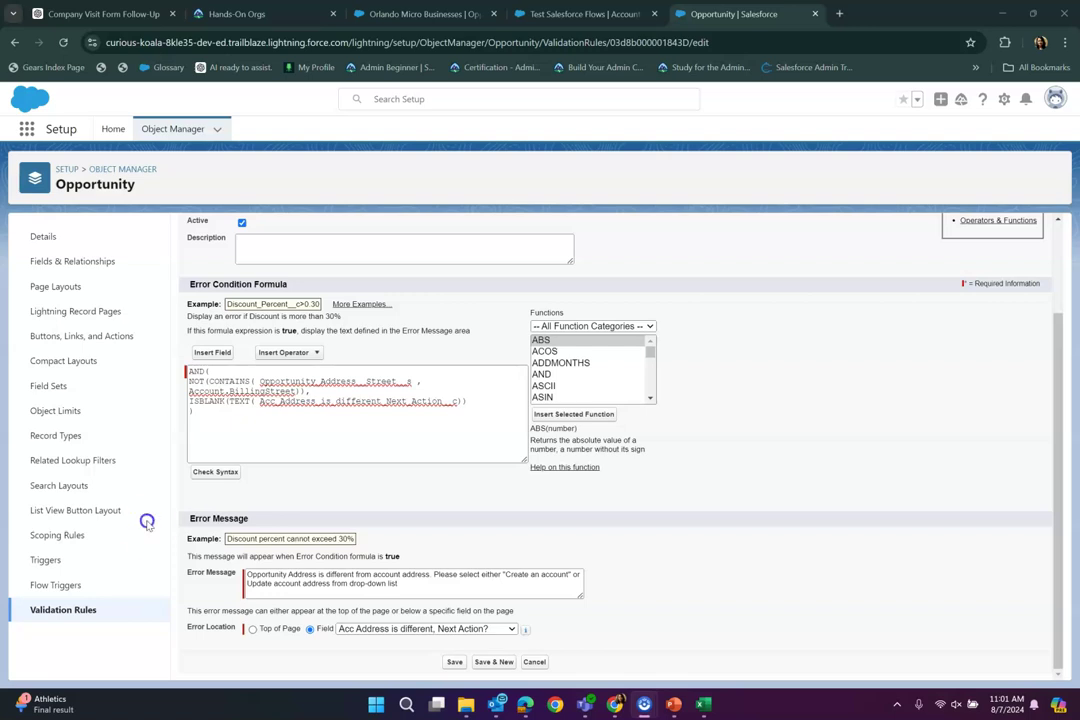
drag(415, 588, 250, 581)
click(657, 607)
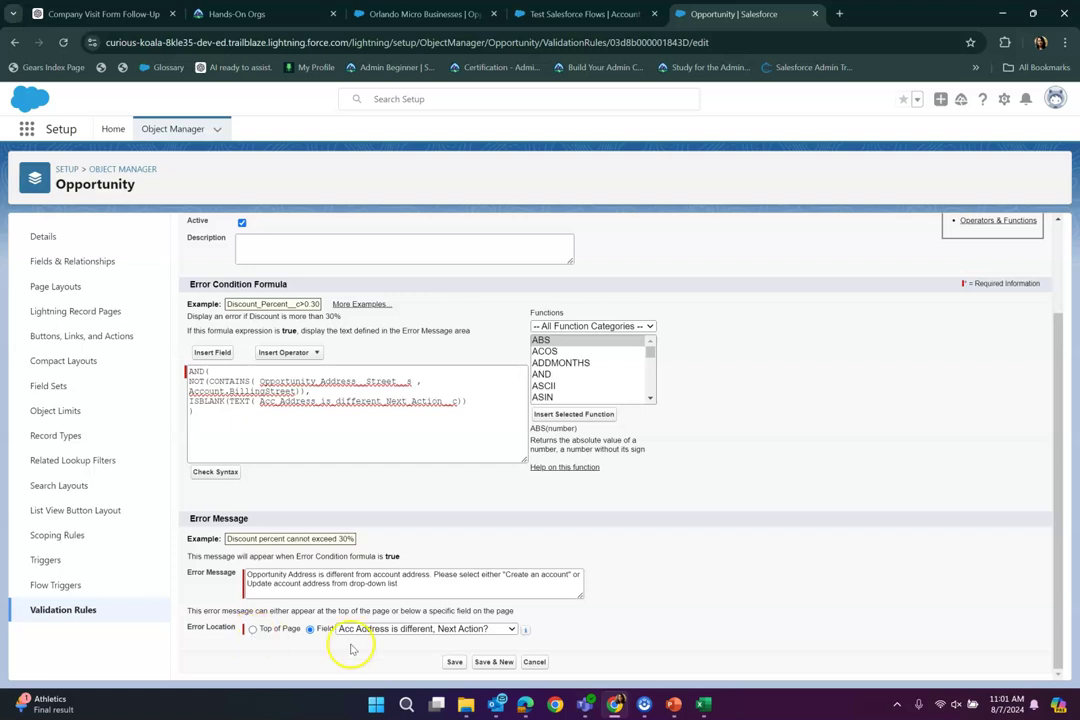
- Review the validation rule's formula and error message settings, and save the rule
scroll(495, 520, up, 2)
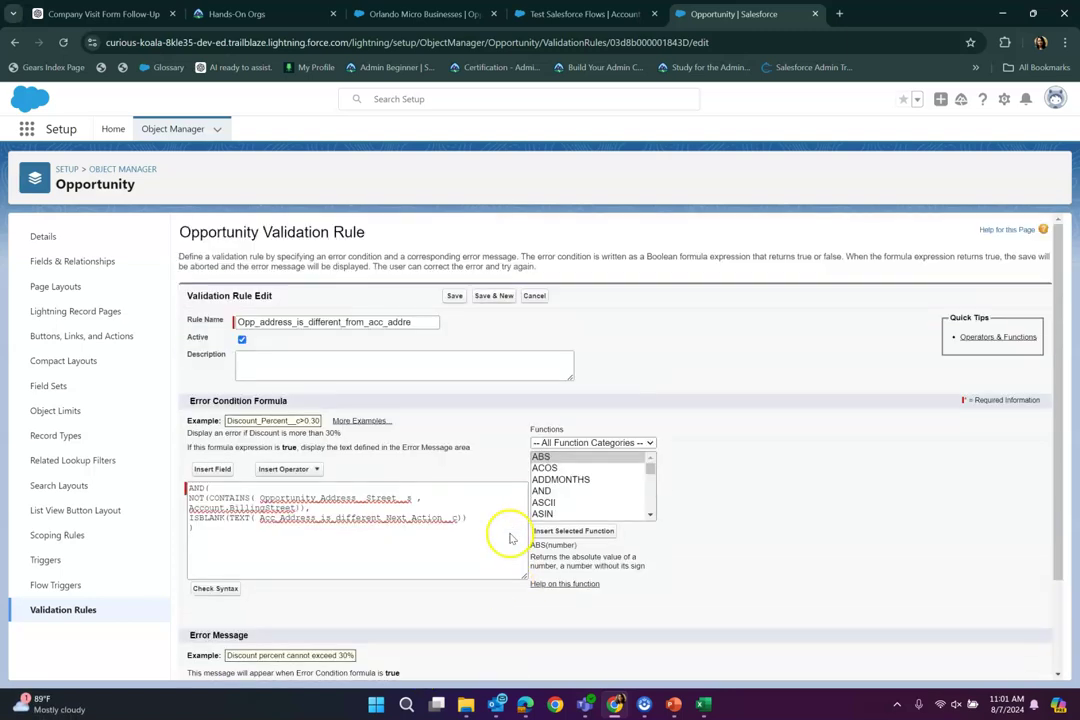
scroll(472, 505, down, 2)
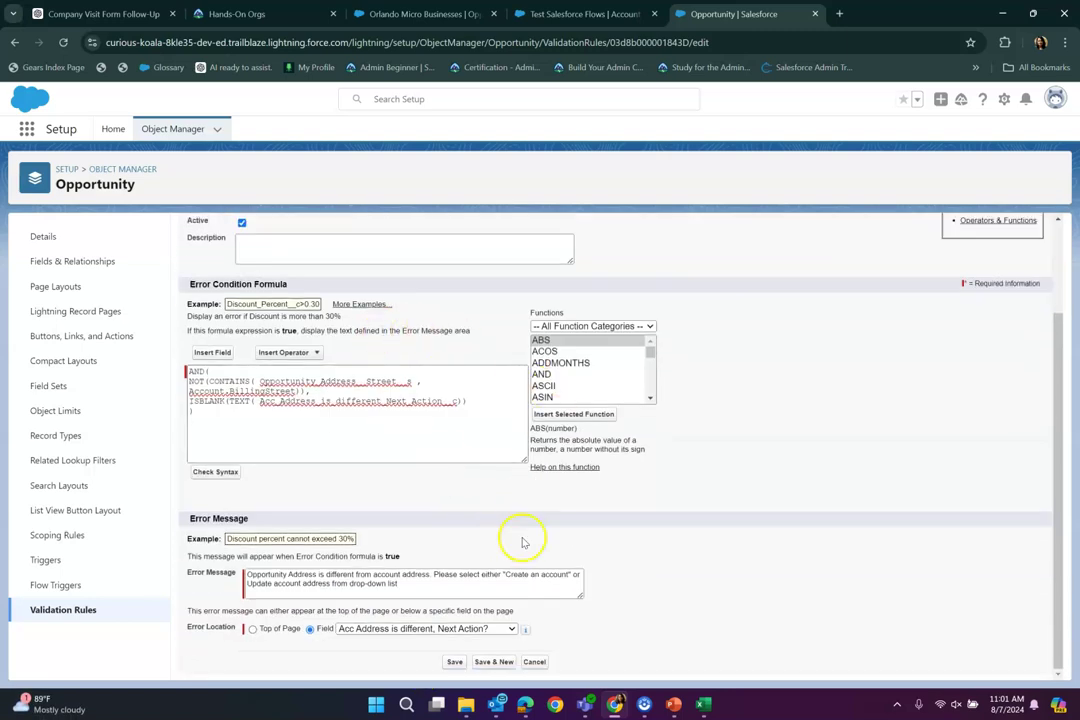
click(455, 662)
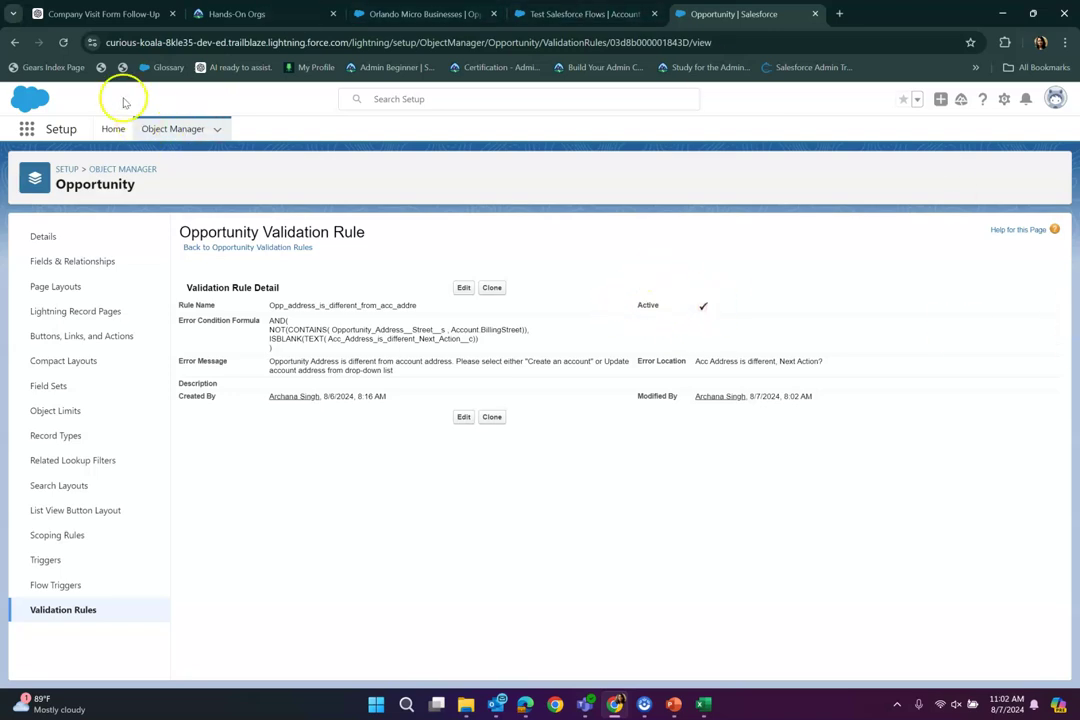
- Return to the Orlando Micro Businesses edit form and set the opportunity address street to Sanford
click(63, 42)
click(388, 10)
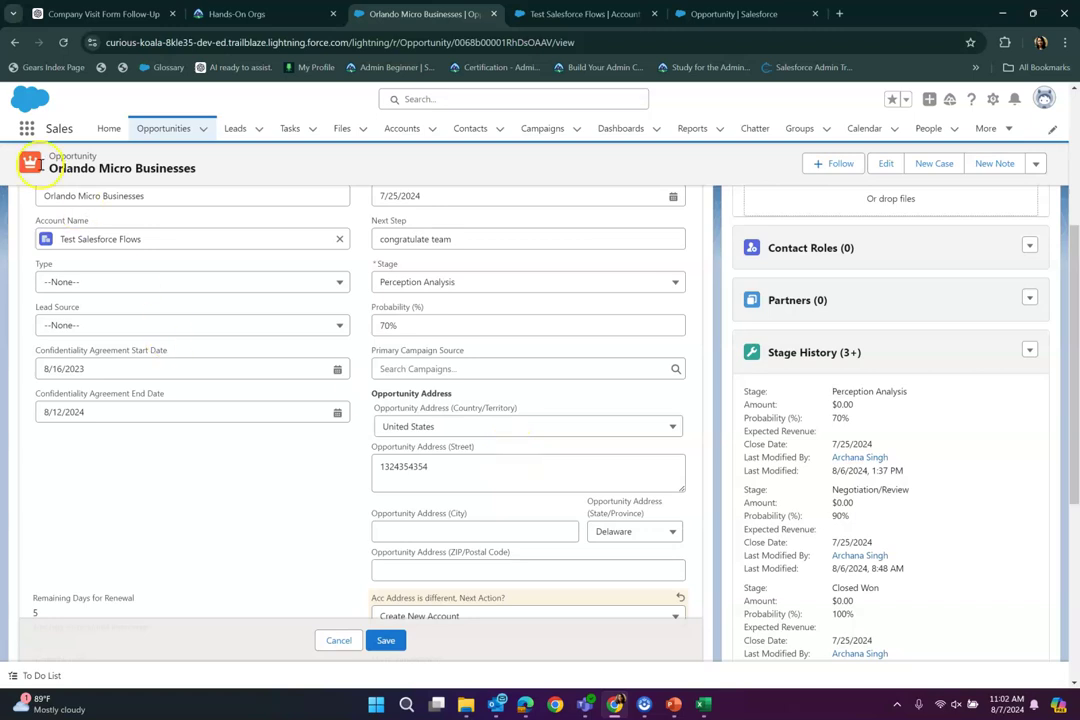
click(422, 468)
text(Sanford)
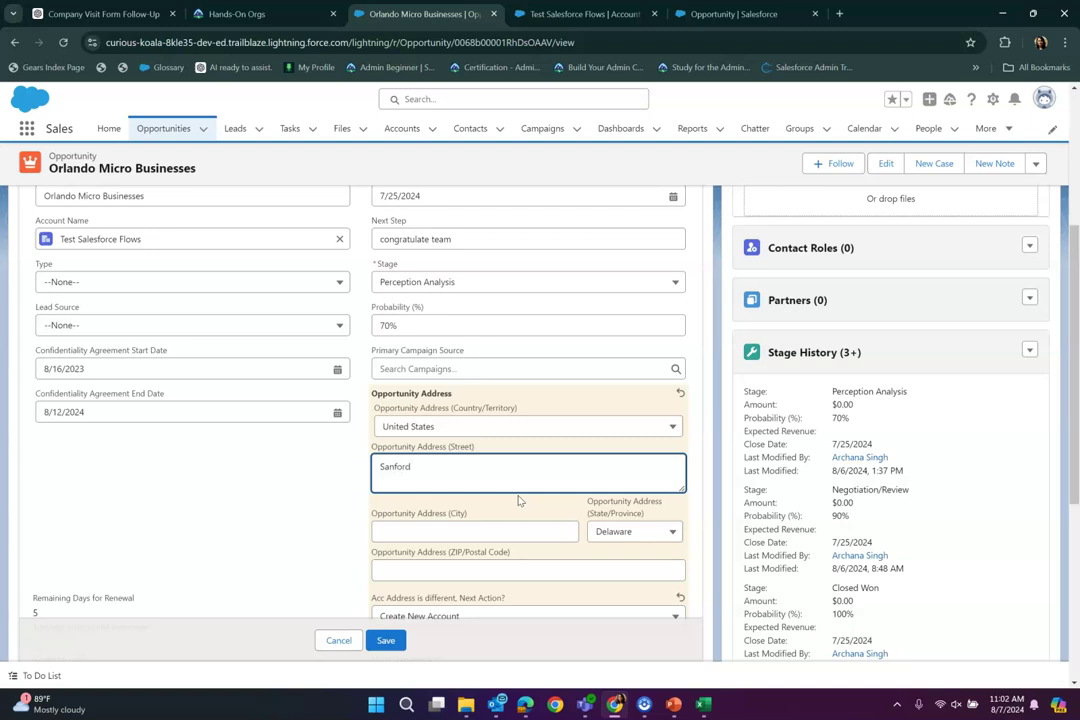
- Set the "Acc Address is different, Next Action?" field to --None--, try to save the opportunity, and check the field's options
scroll(454, 616, down, 3)
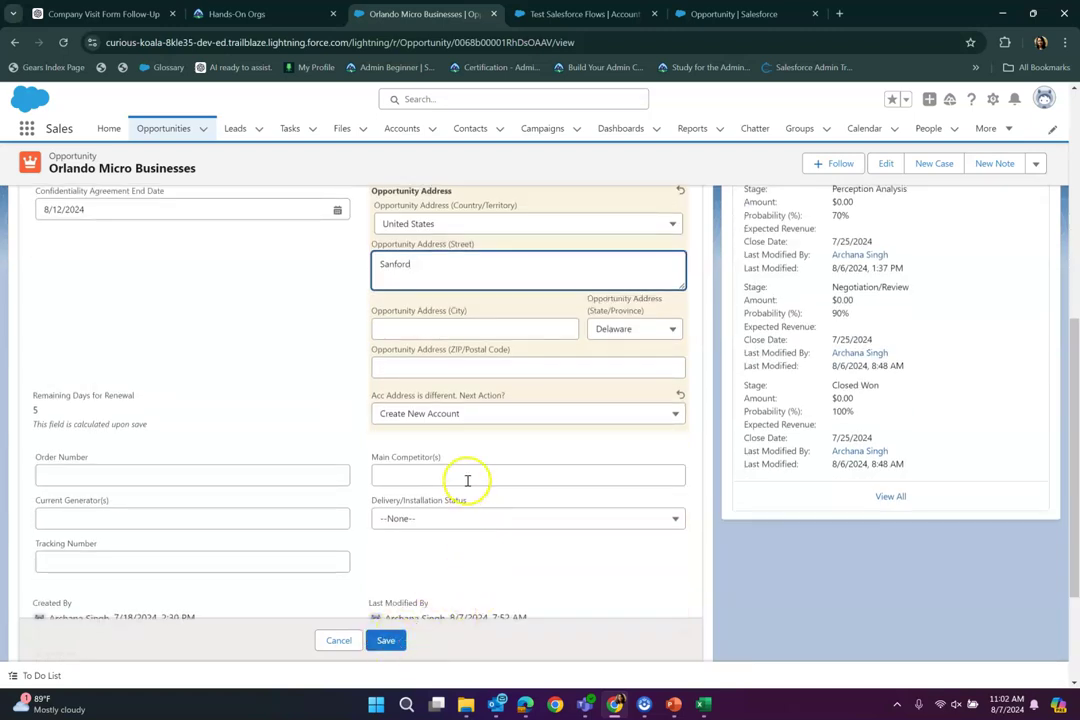
click(489, 413)
click(463, 445)
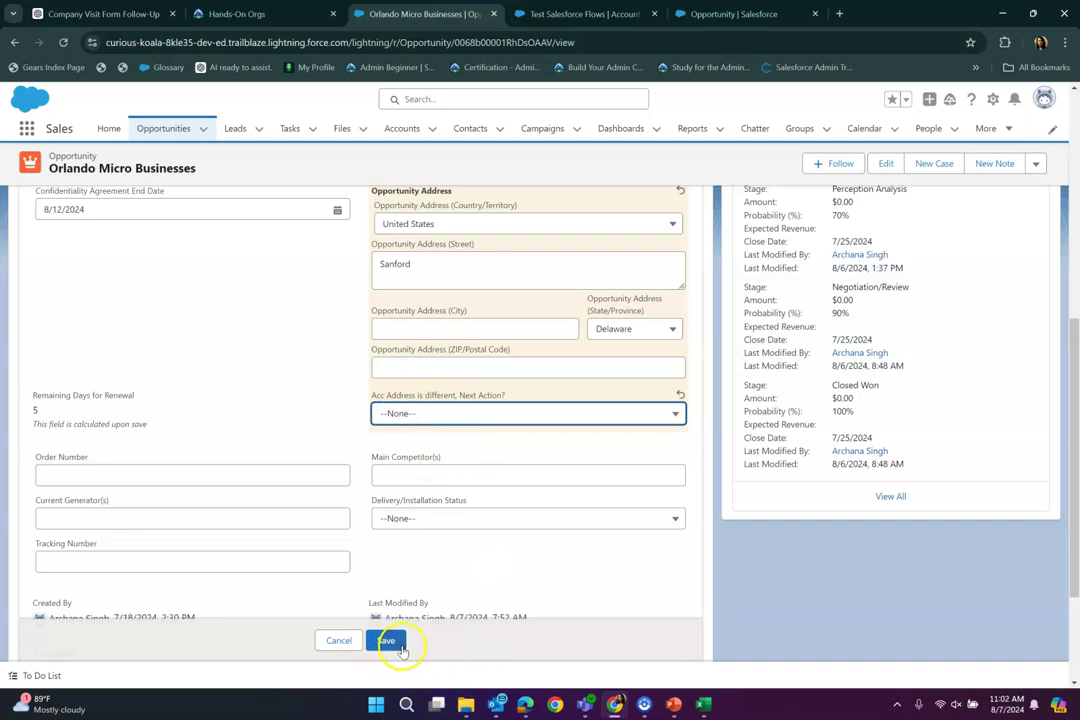
click(454, 262)
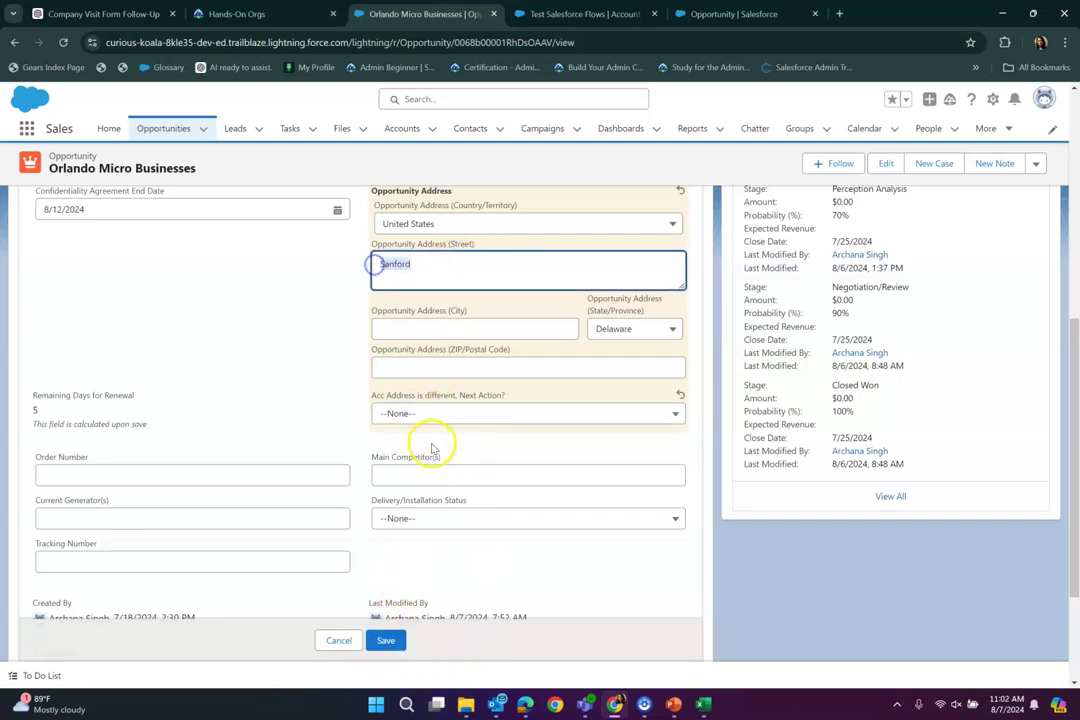
click(388, 640)
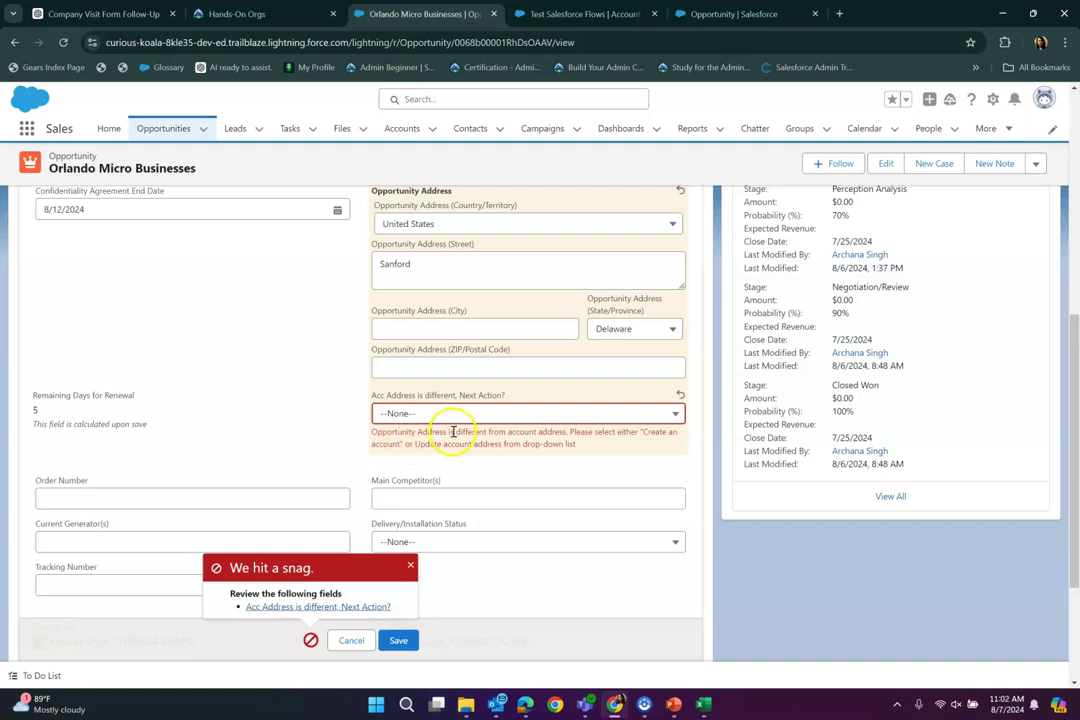
click(670, 416)
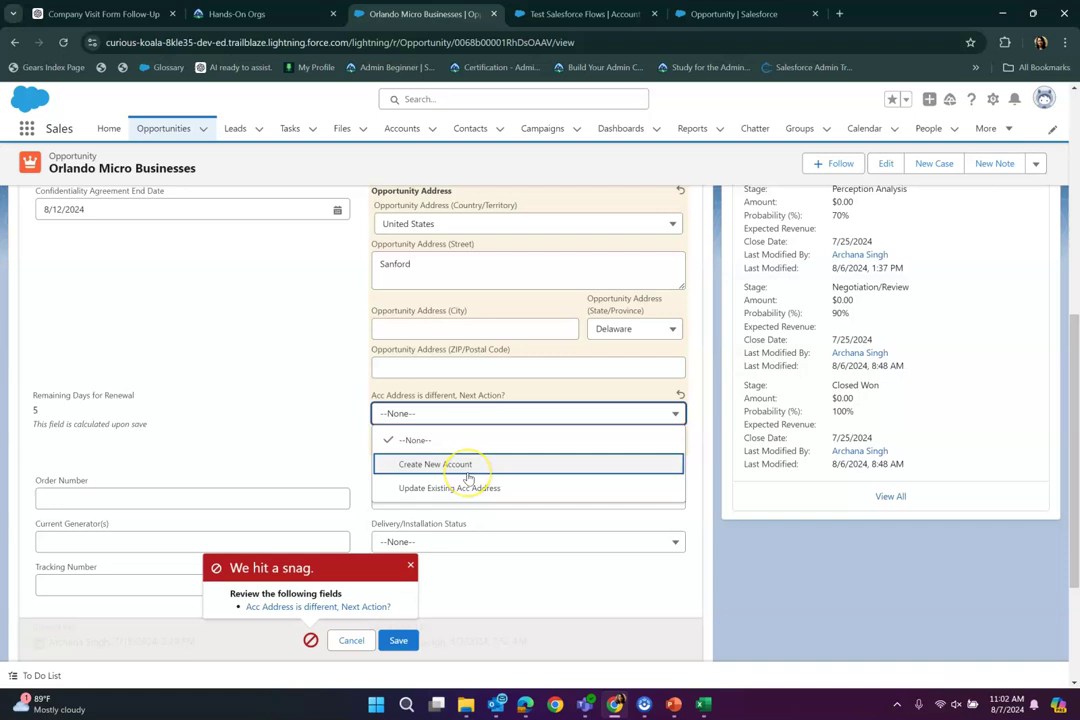
click(320, 416)
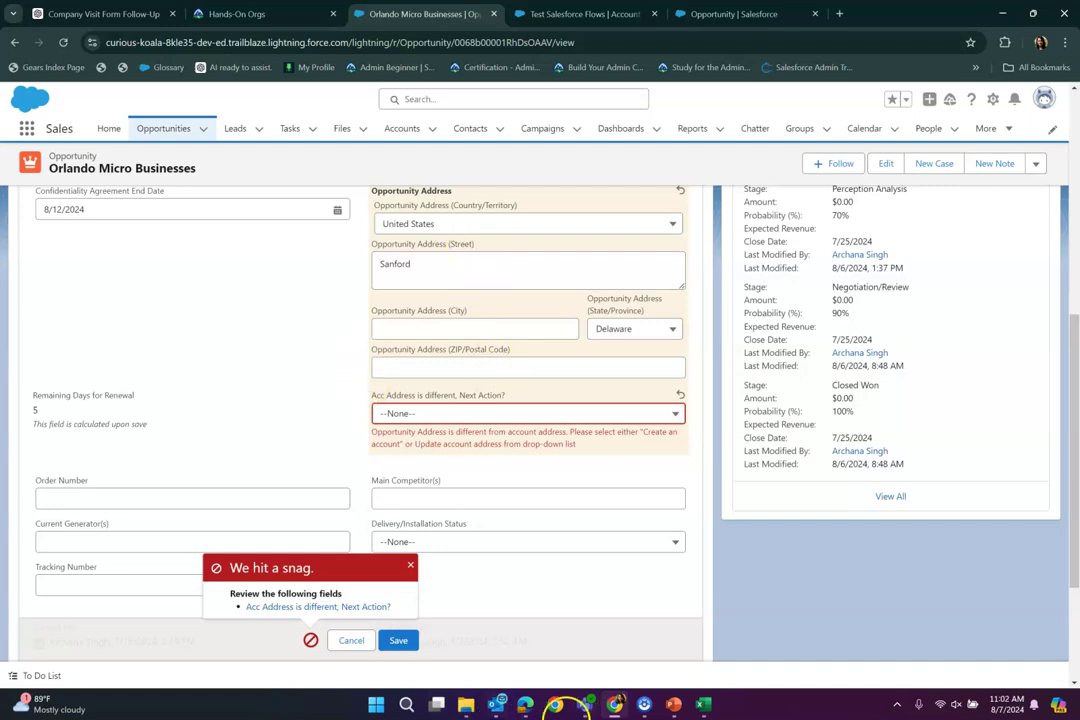
- Go back to Salesforce Setup, search its home page for "flow", and open the Flows list
click(707, 14)
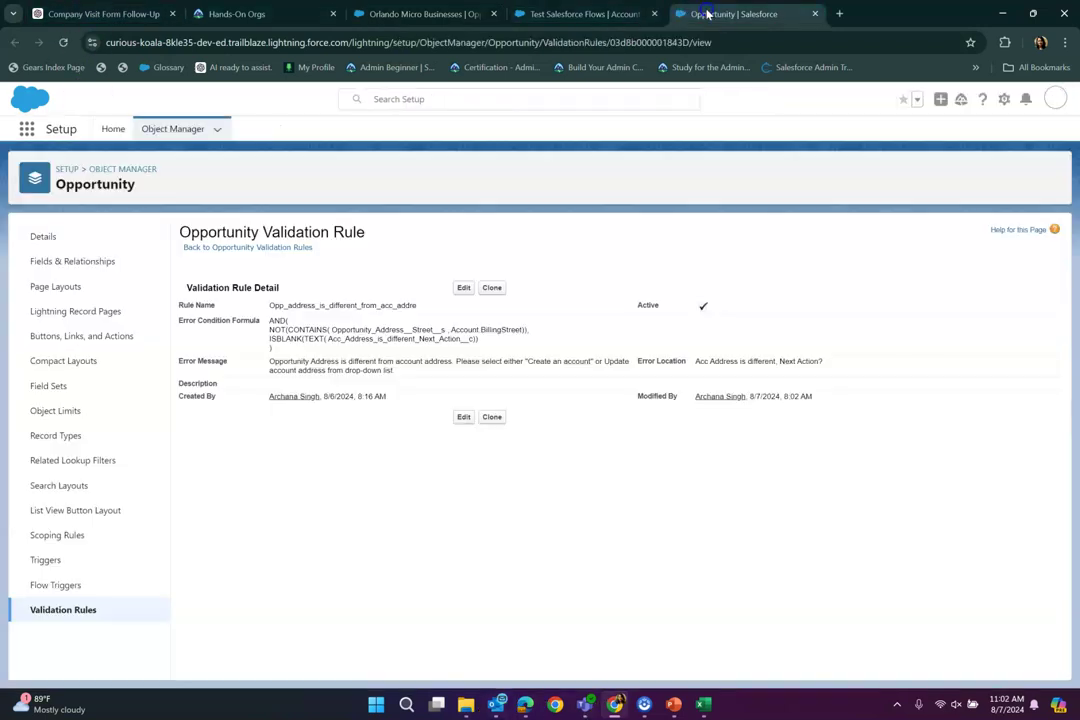
click(112, 127)
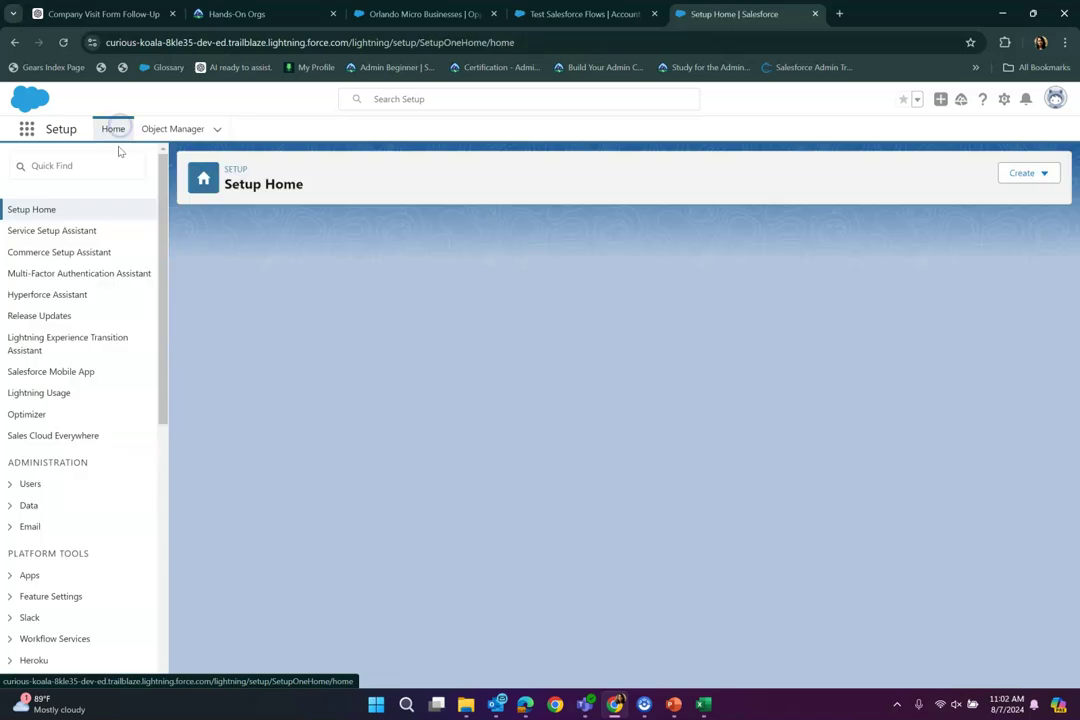
click(102, 172)
text(flow)
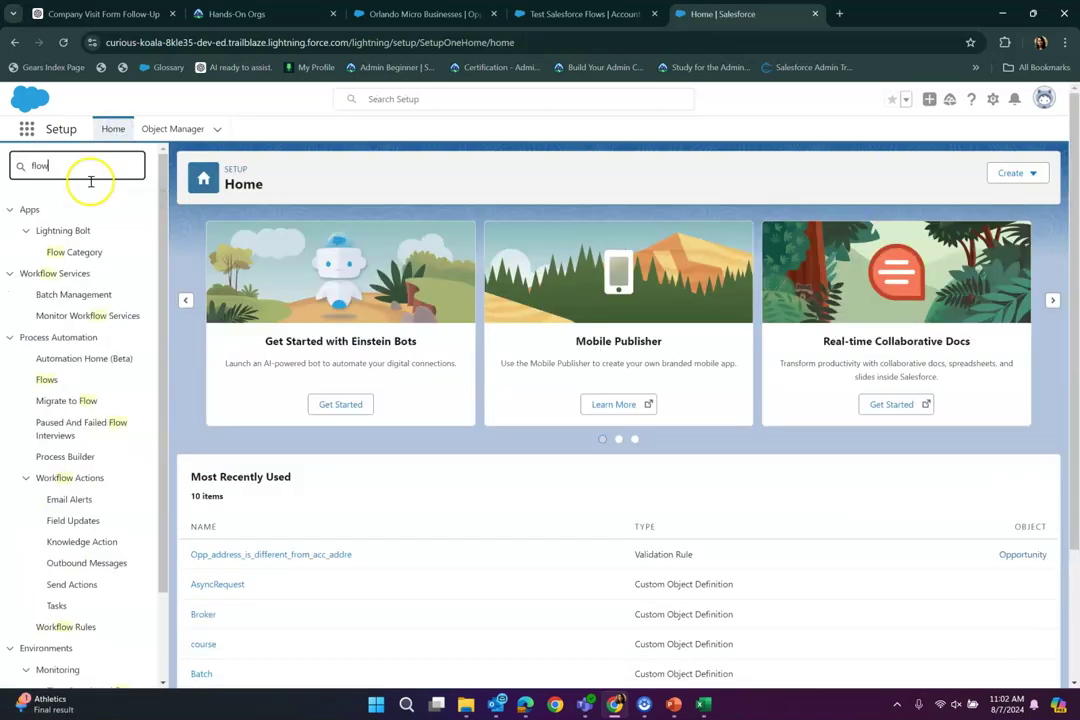
click(42, 381)
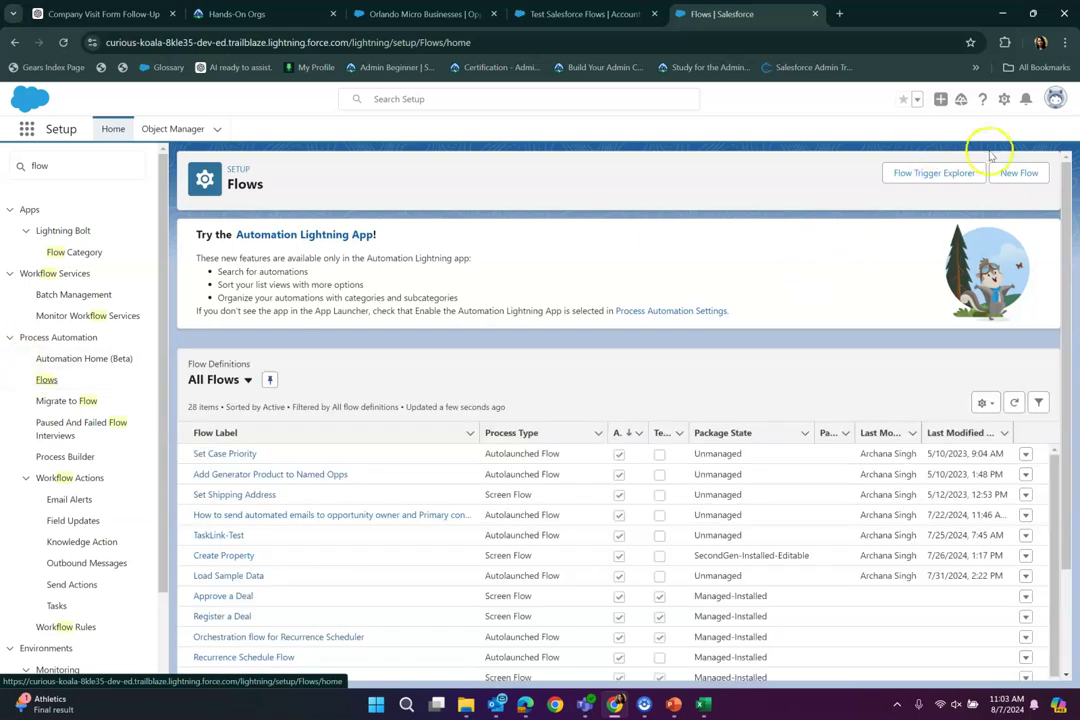
- Create a new record-triggered flow
click(1011, 175)
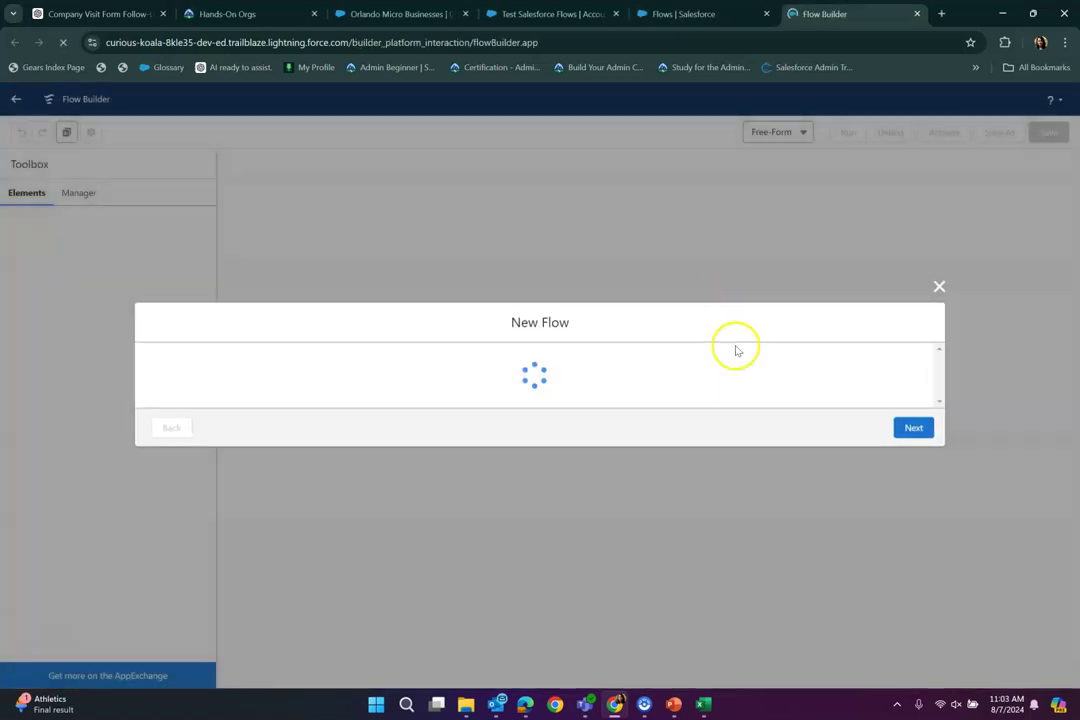
click(912, 455)
click(766, 236)
click(903, 617)
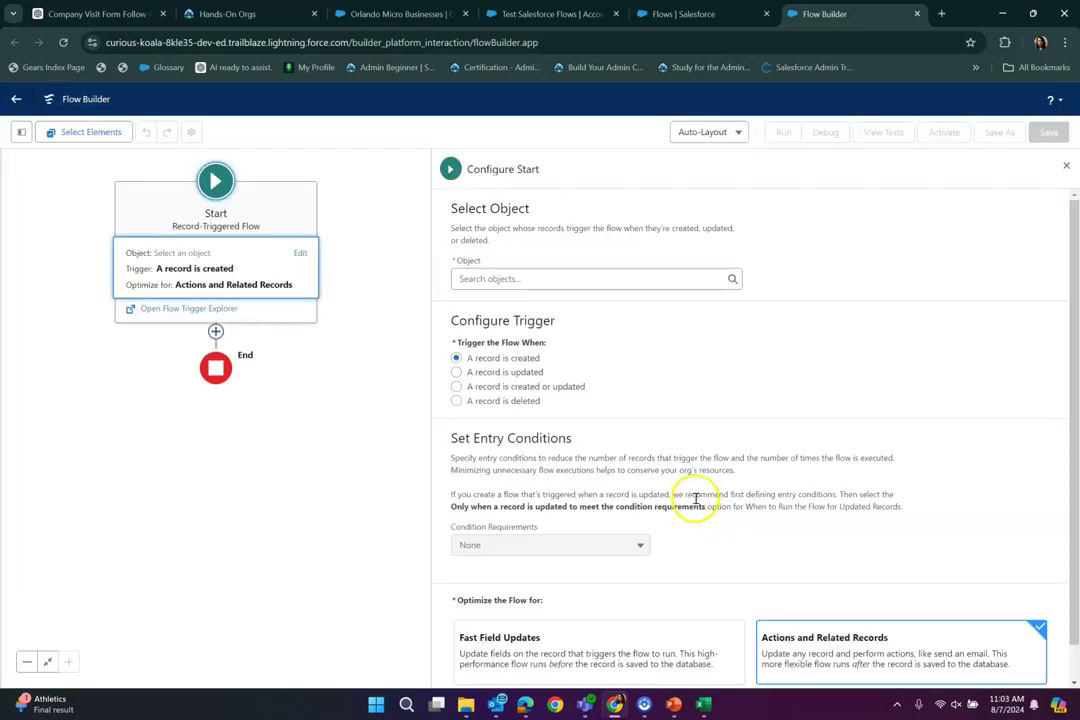
- Set the flow's object to Opportunity and trigger it when a record is created or updated
click(571, 278)
text(op)
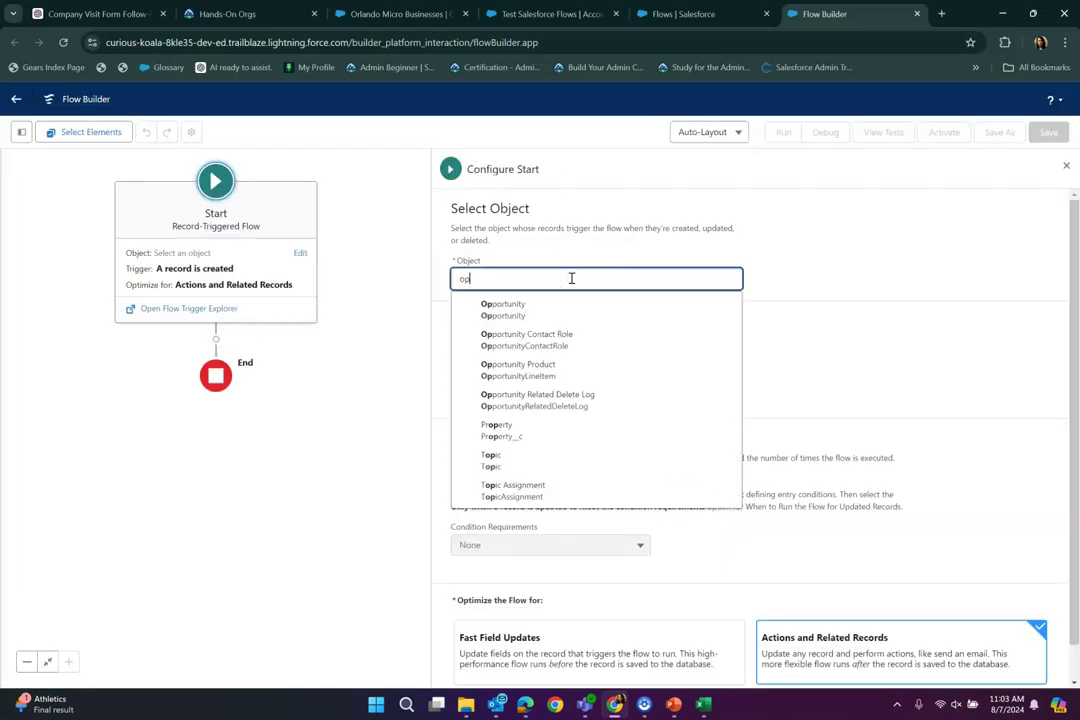
text(p)
click(552, 298)
scroll(620, 350, down, 1)
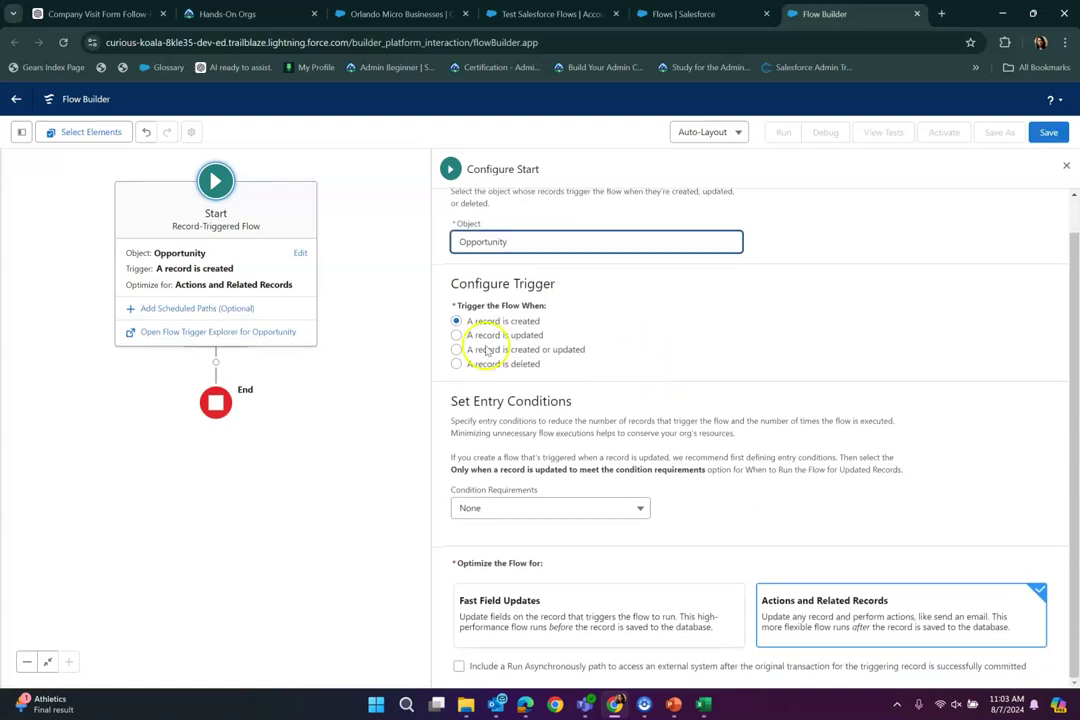
click(459, 351)
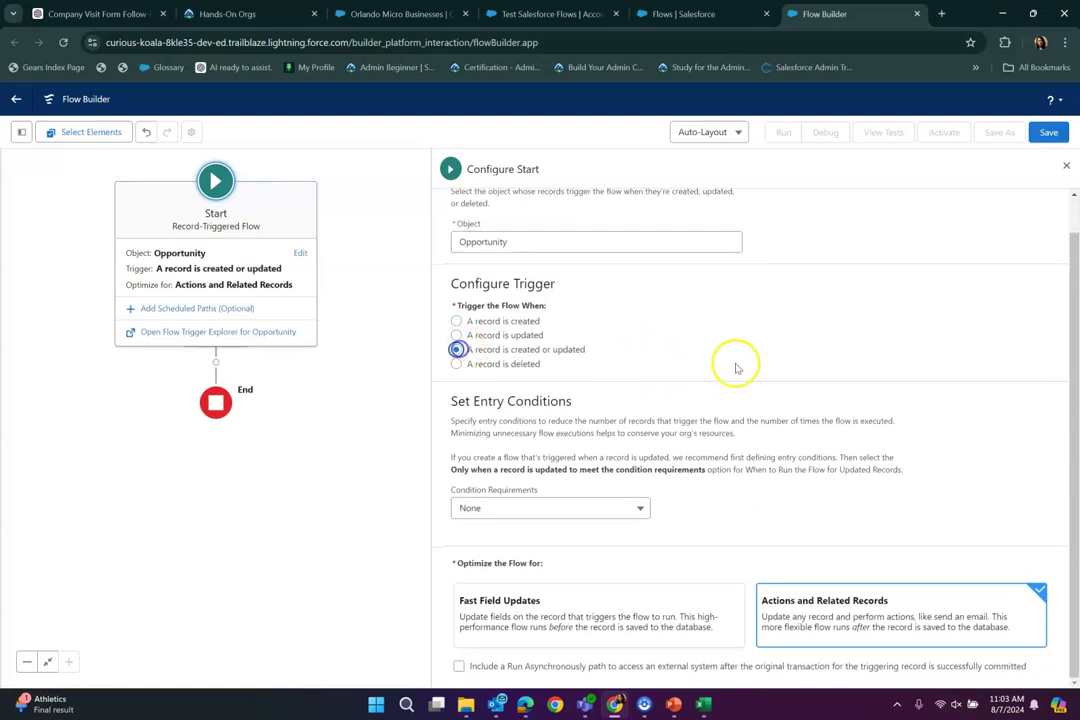
- Require all entry conditions to be met (AND), with the condition Opportunity_Address__Street__s Is Null False
click(602, 509)
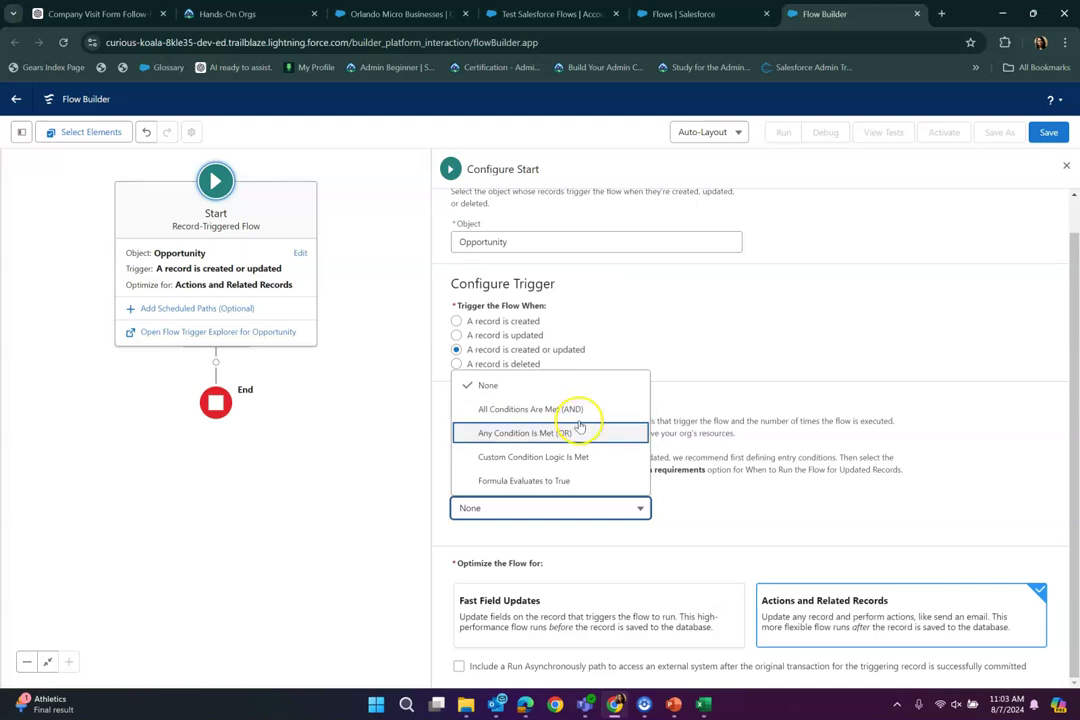
click(555, 409)
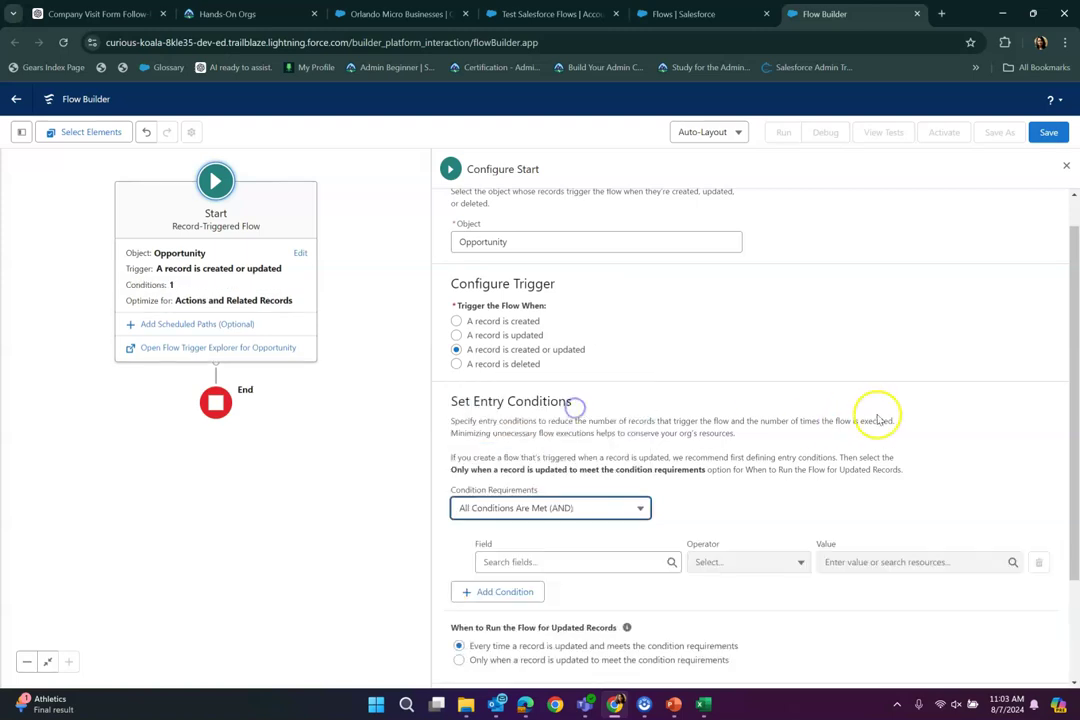
scroll(694, 475, down, 3)
click(598, 426)
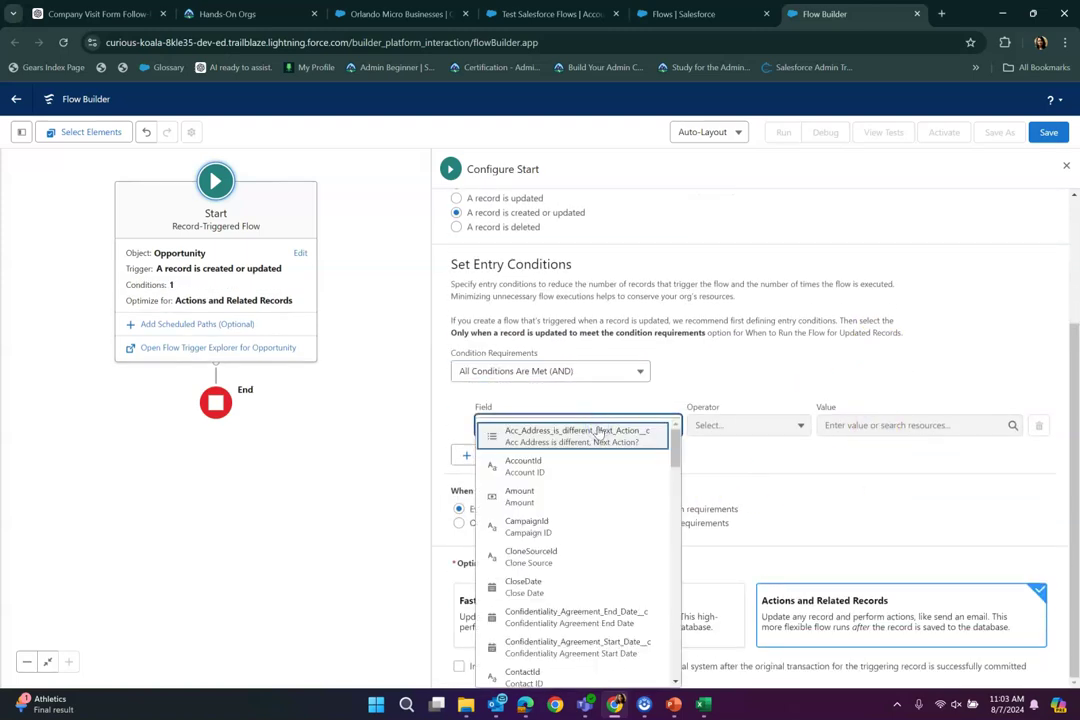
text(Addres)
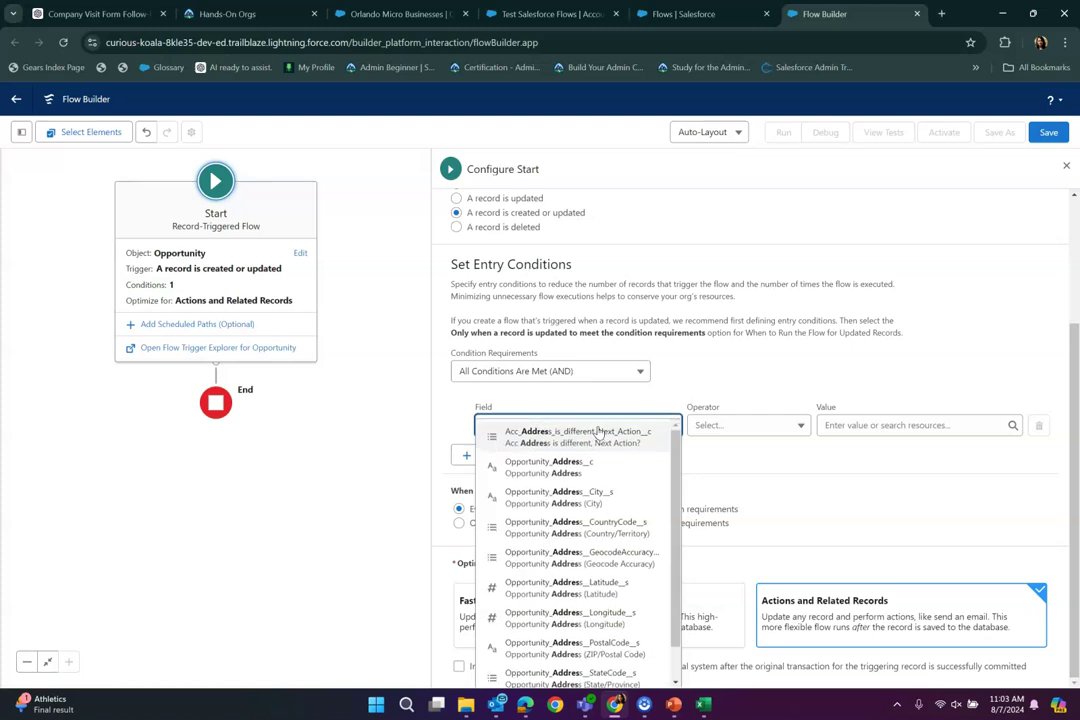
scroll(622, 630, down, 1)
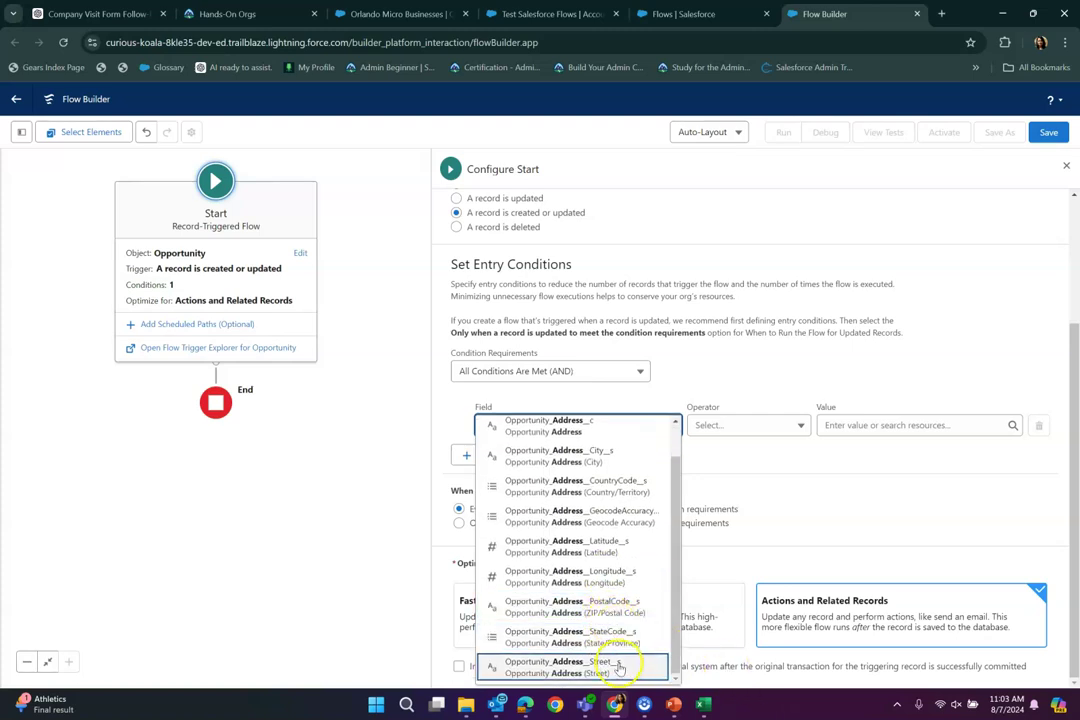
click(620, 668)
click(762, 425)
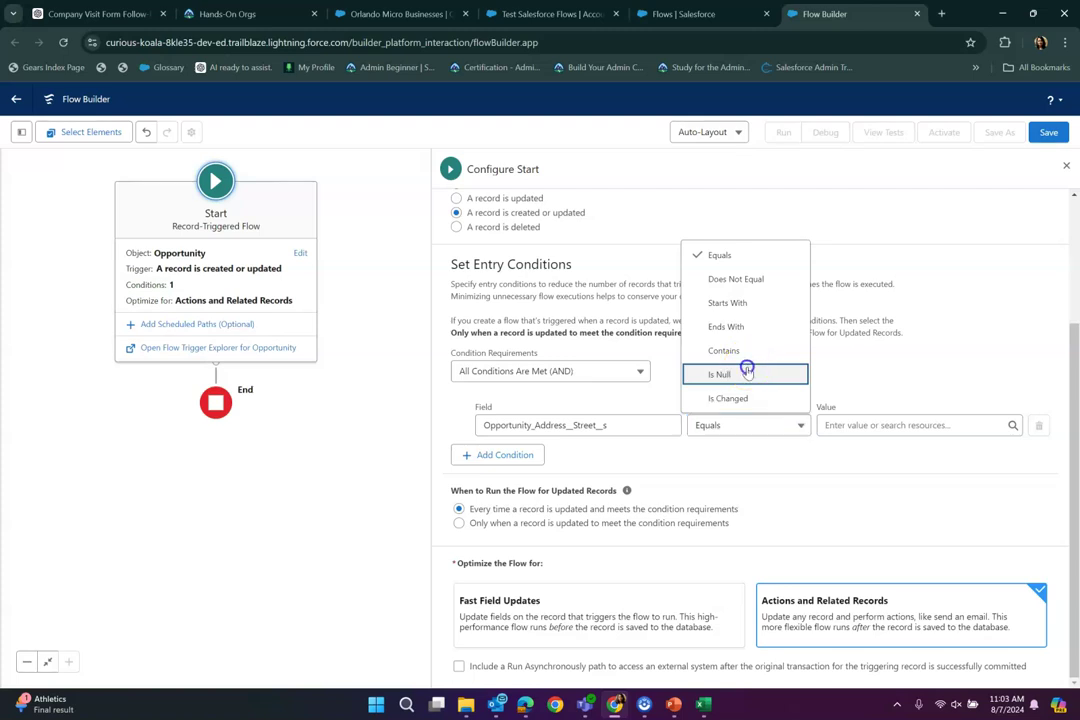
click(747, 372)
click(858, 427)
click(872, 475)
- Run the flow only when a record is updated to meet the condition requirements, and close the start configuration
click(790, 455)
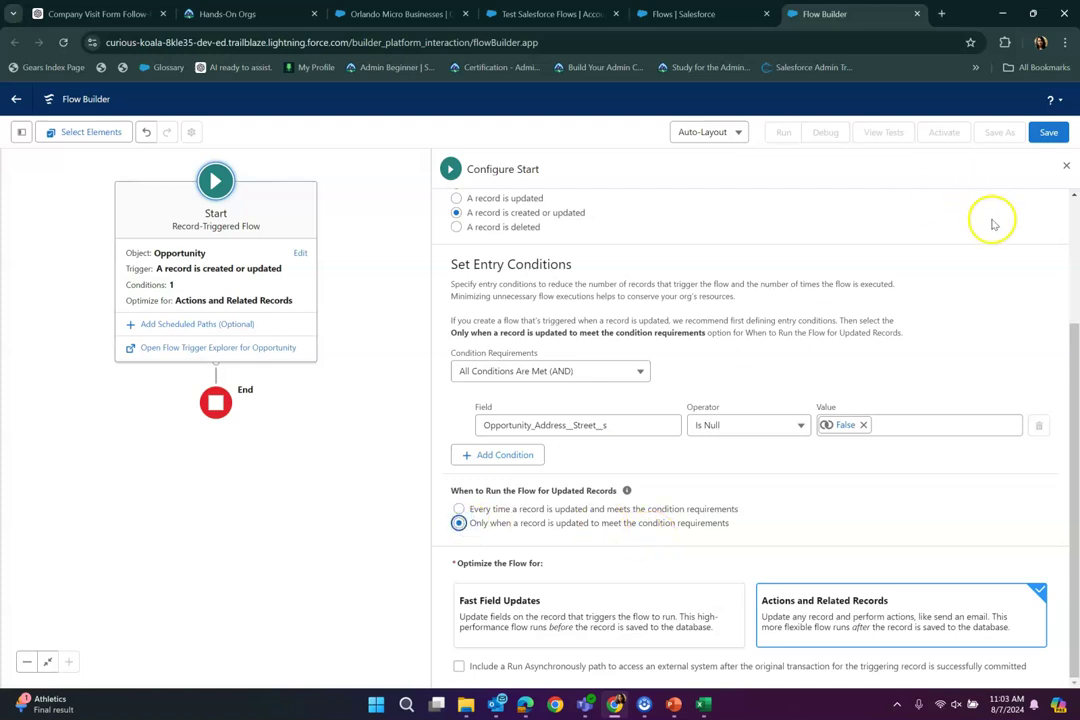
scroll(1048, 222, up, 2)
click(1066, 168)
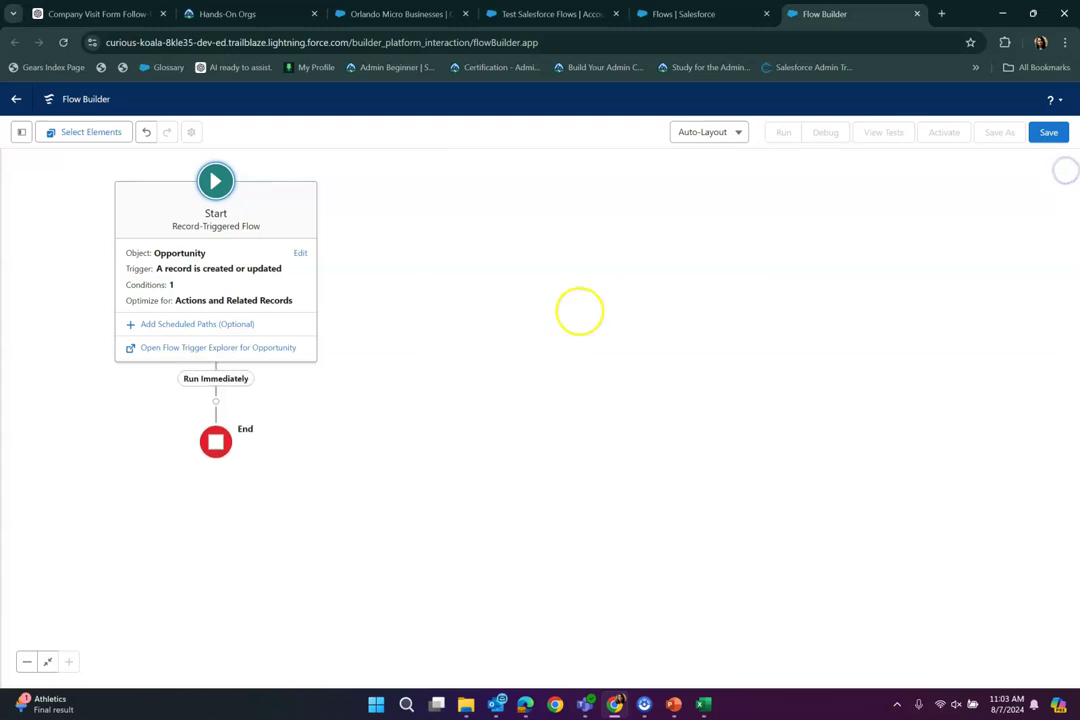
- Add a Decision element after the start, labelled "Next Action?" with the API name Next_Action
click(217, 239)
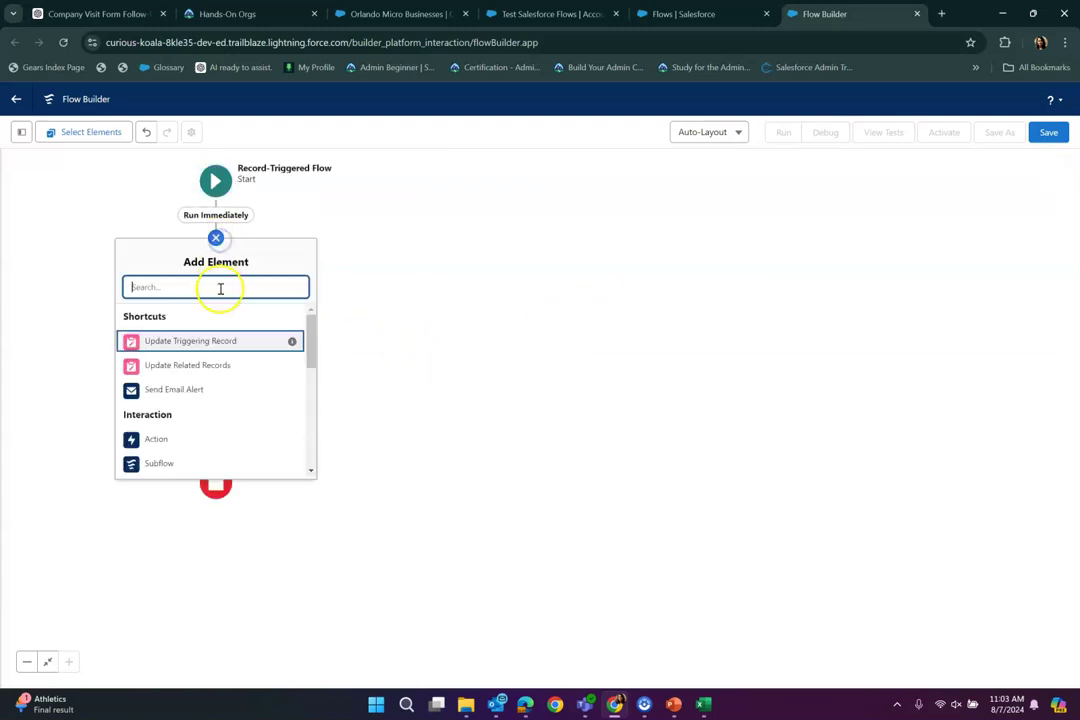
text(decision)
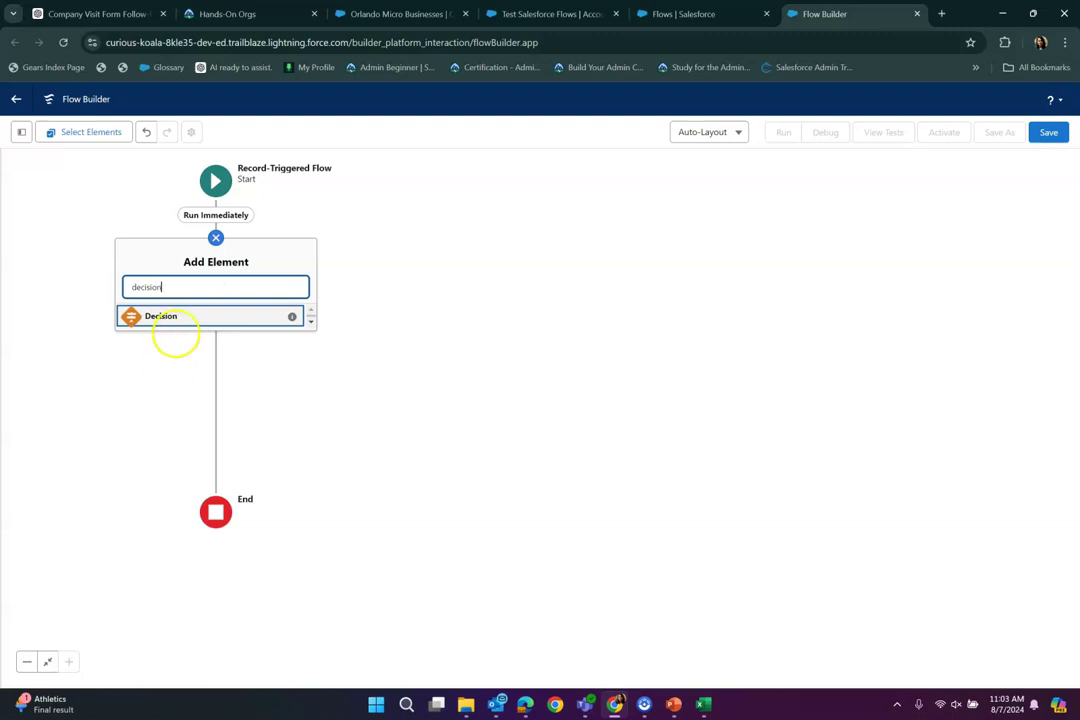
click(172, 315)
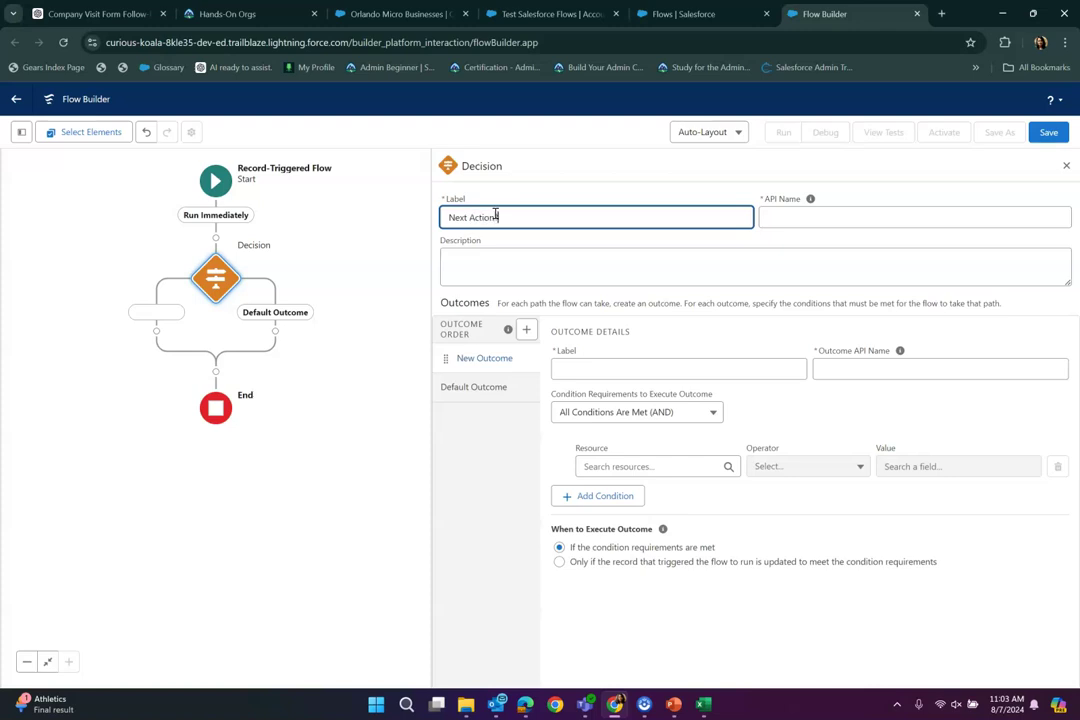
click(849, 214)
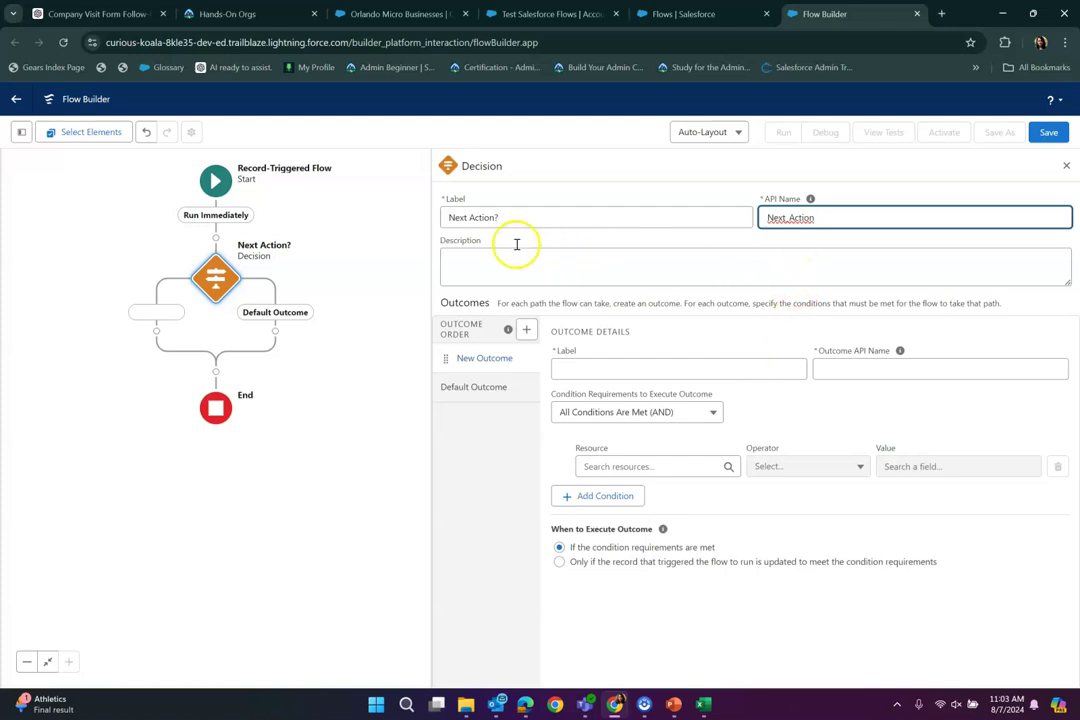
- Relabel the decision "Take Next Action?" and replace its API name with Take_Next_Action
click(449, 218)
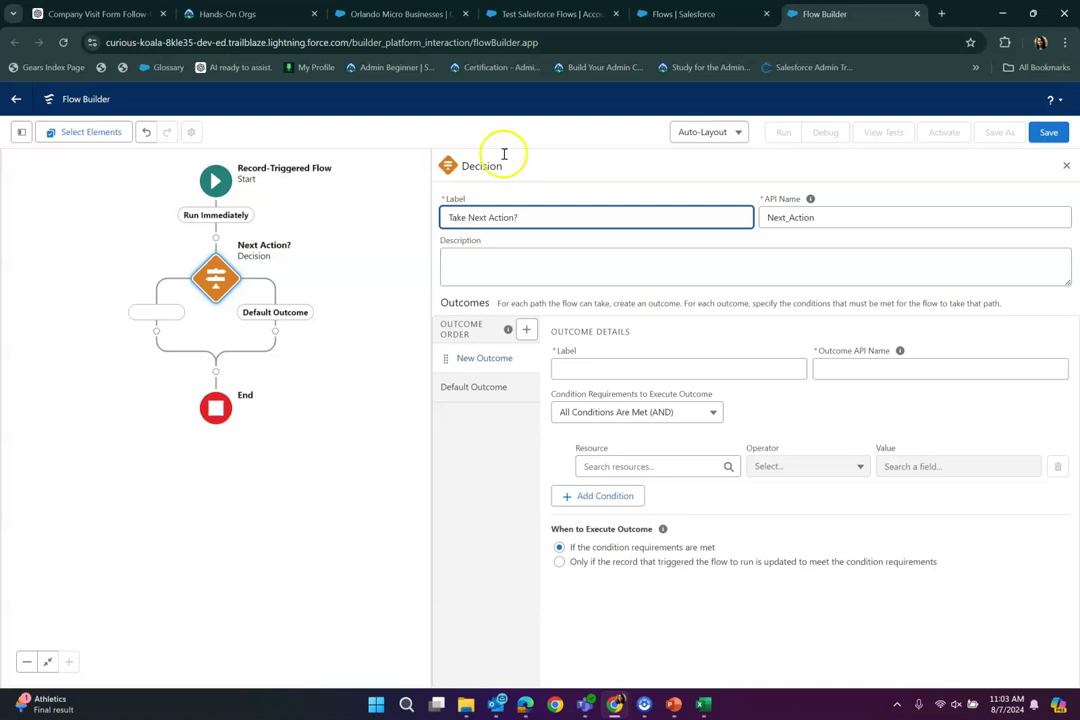
drag(820, 217, 765, 217)
key(BackSpace)
click(703, 217)
click(812, 219)
- Label the decision's first outcome "Create Account1" with the API name Create_Account1
click(604, 369)
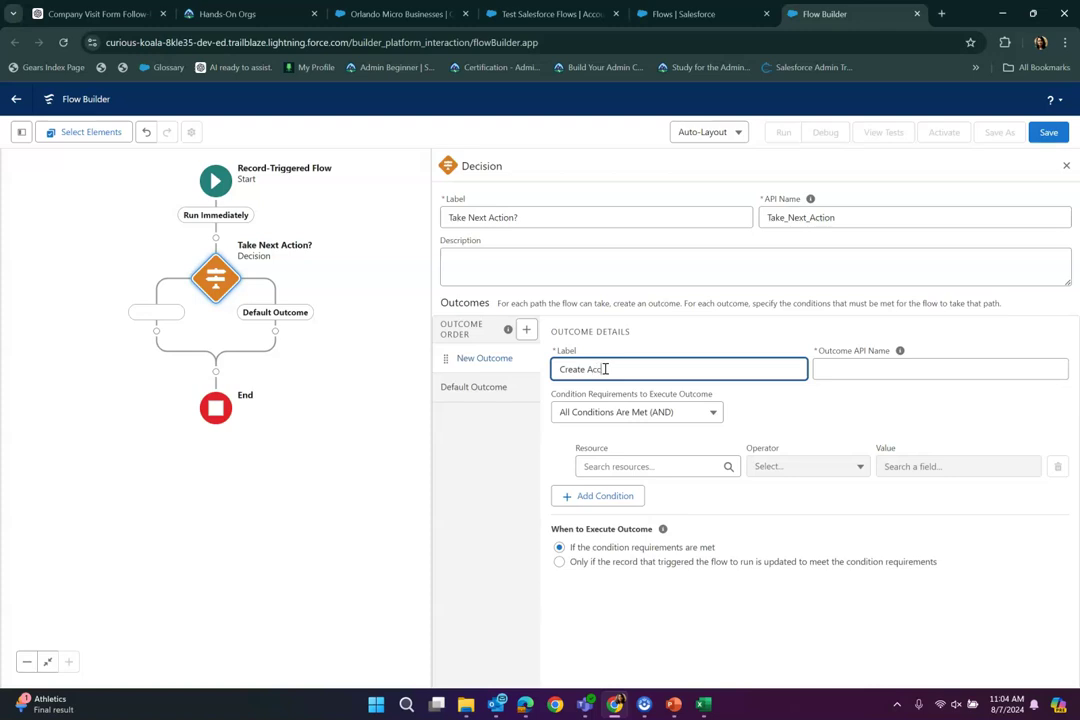
text(Create Account)
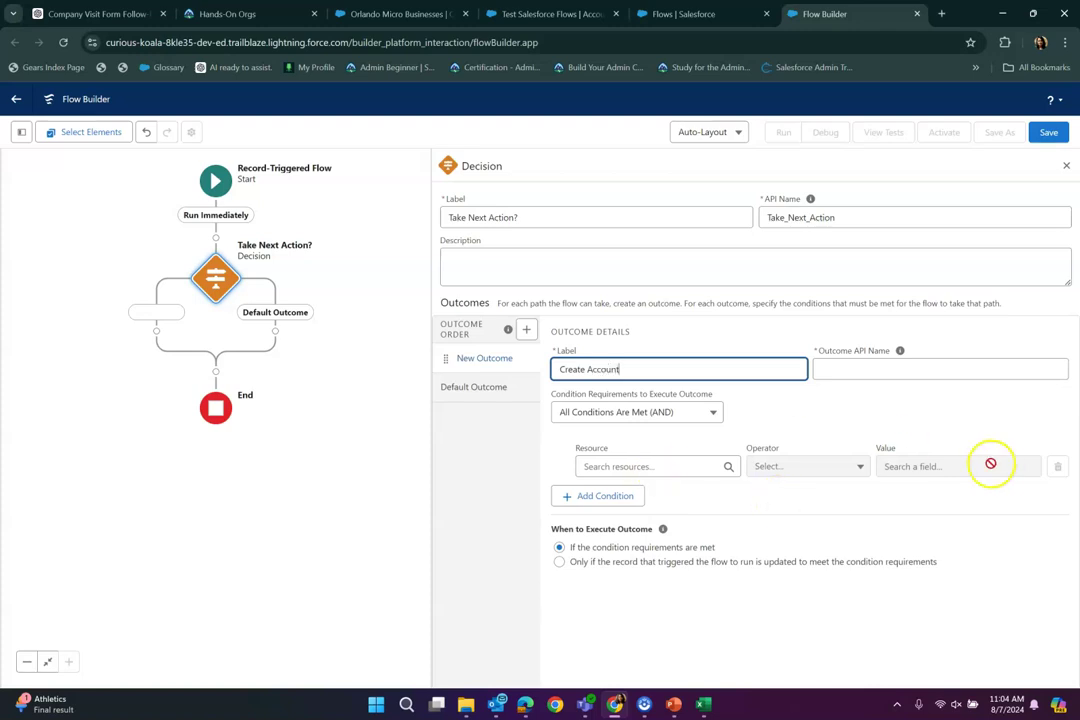
text(1)
click(860, 370)
- Set the Create Account1 condition so the triggering opportunity's "Acc Address is different, Next Action" field equals Create New Account
click(660, 468)
scroll(665, 522, down, 5)
click(656, 559)
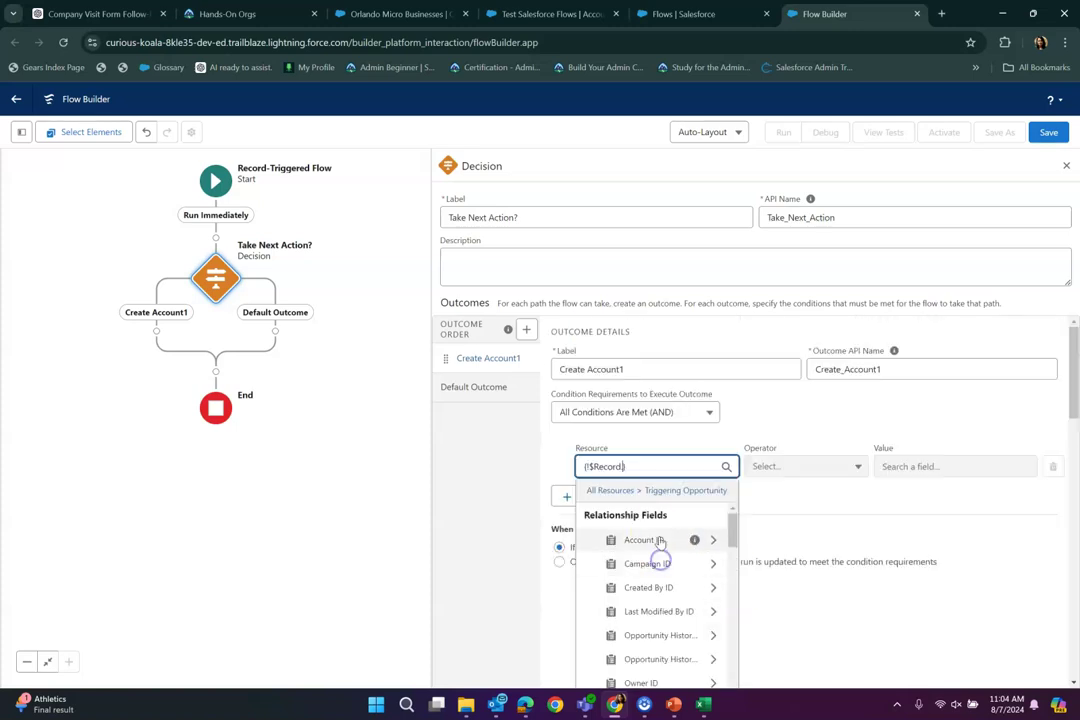
text(acc)
click(678, 612)
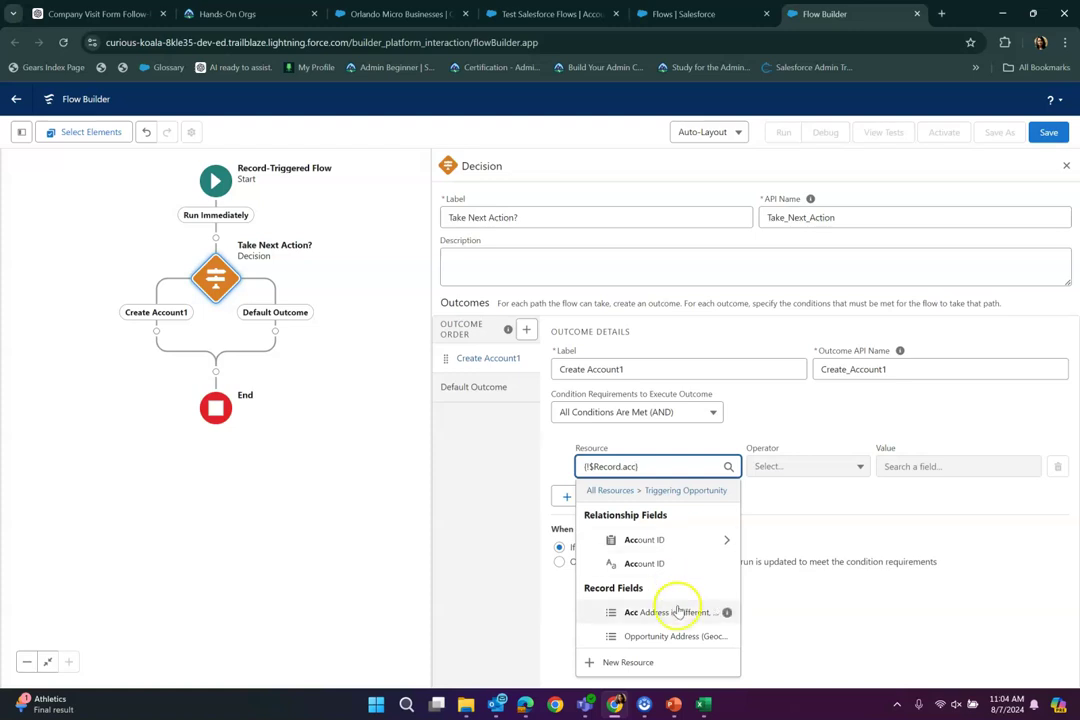
click(678, 612)
click(942, 466)
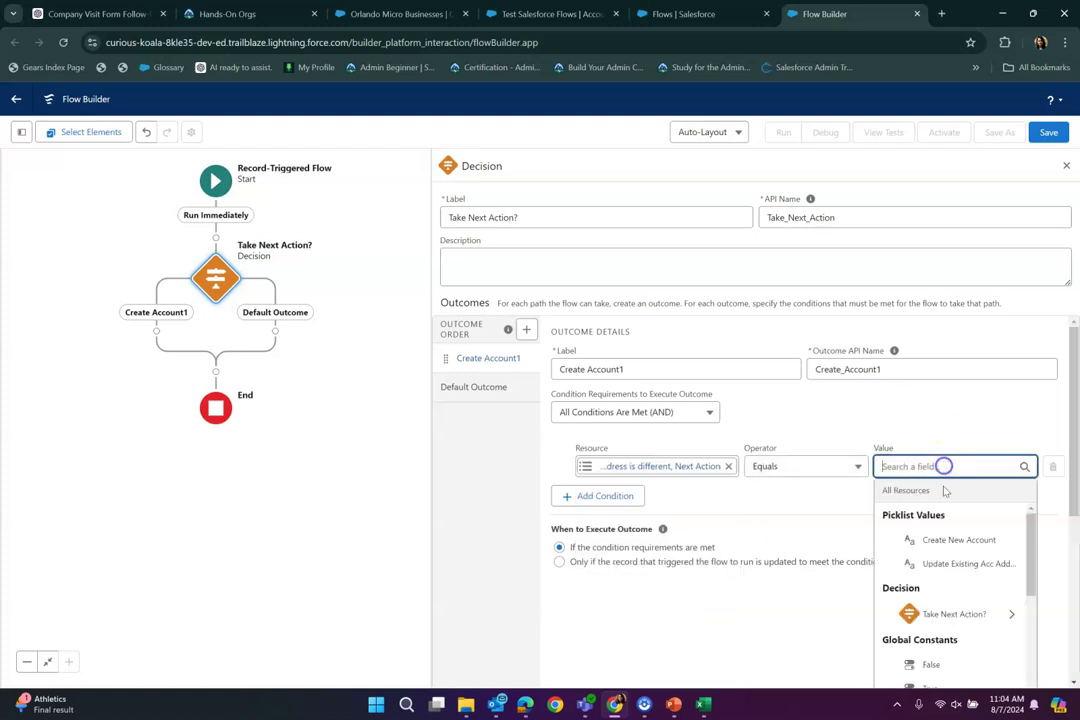
click(948, 548)
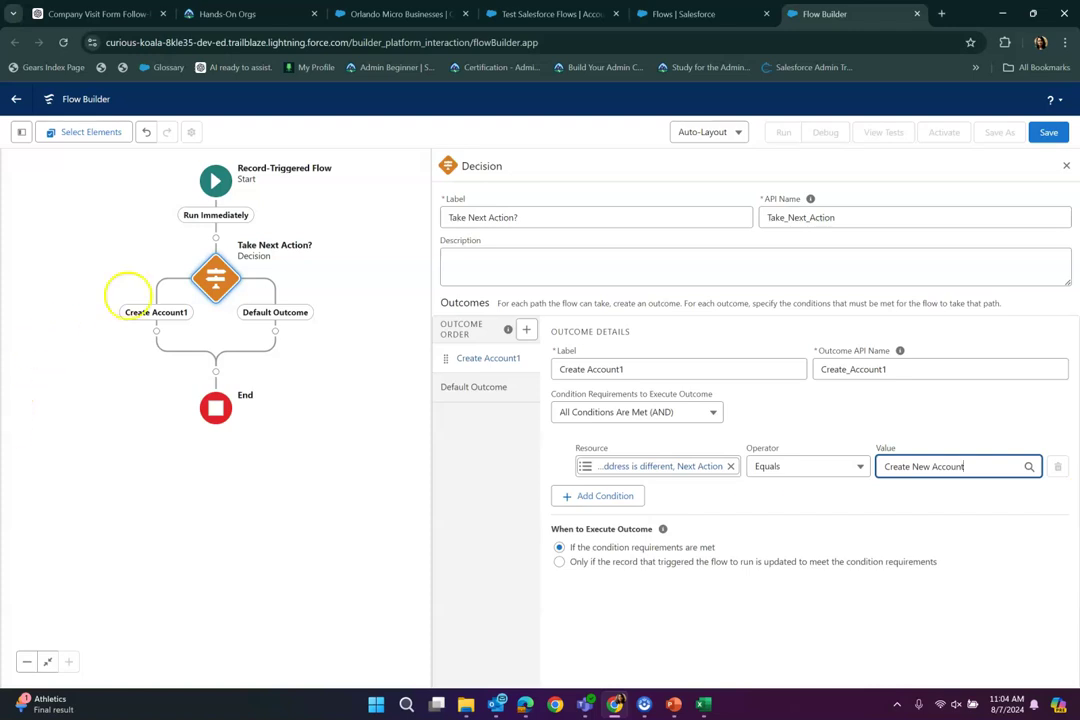
- Add an outcome "Update address1" requiring the opportunity's "Acc Address is different, Next Action" to equal Update Existing Acc Address, and close the decision
click(526, 329)
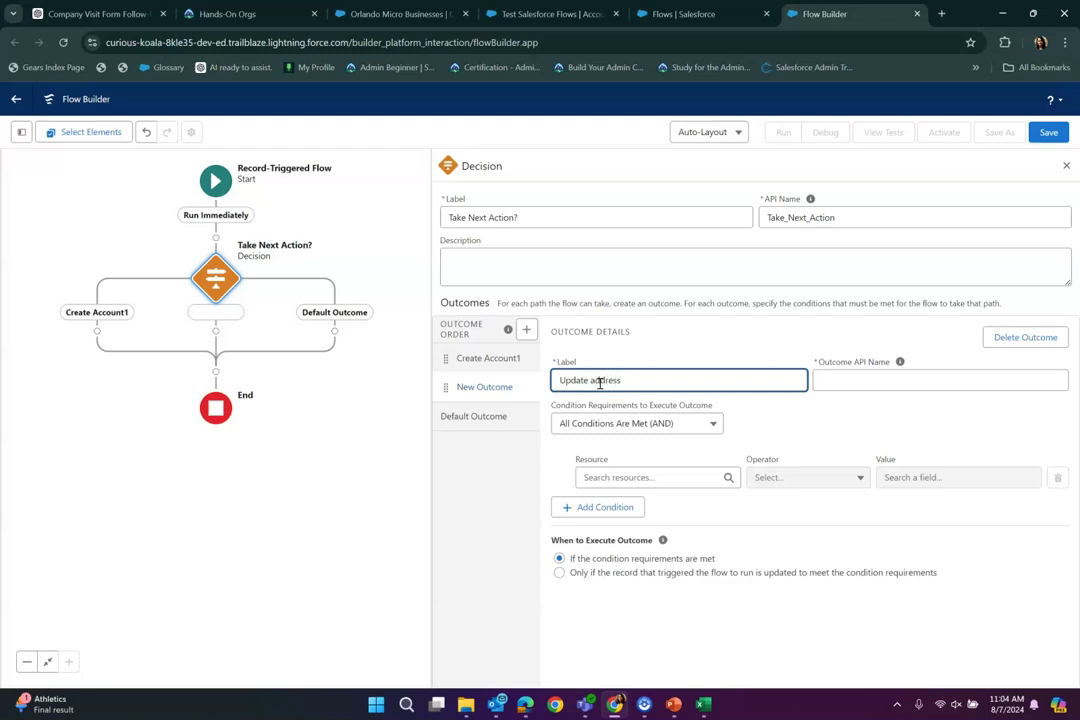
click(839, 380)
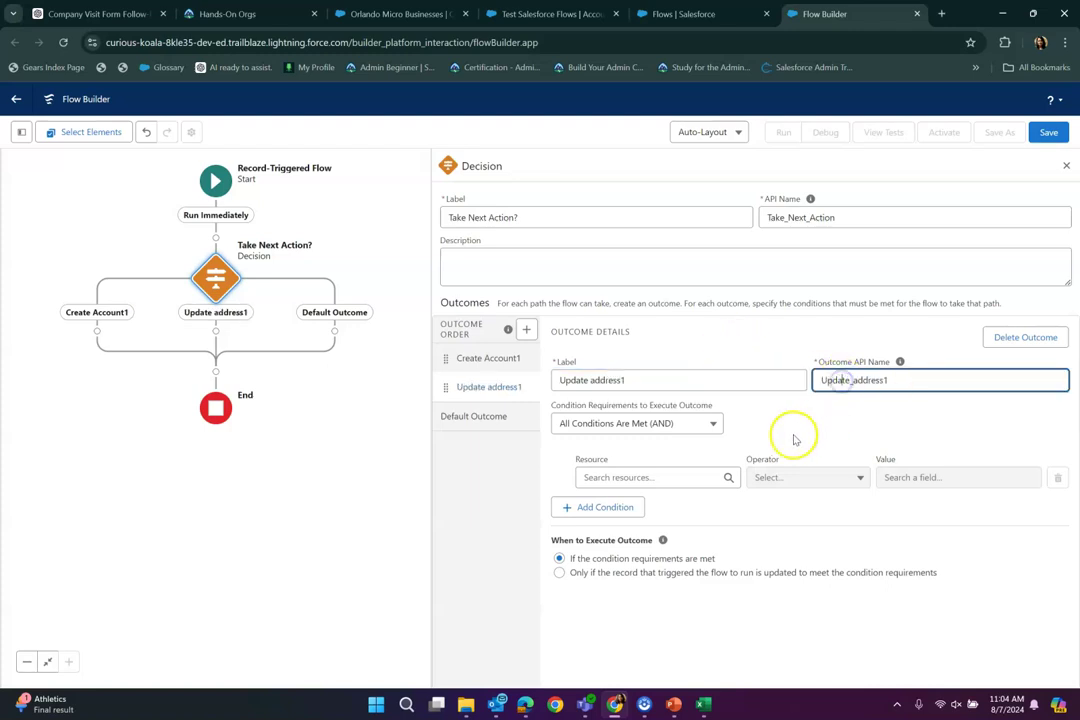
click(685, 479)
scroll(670, 617, down, 6)
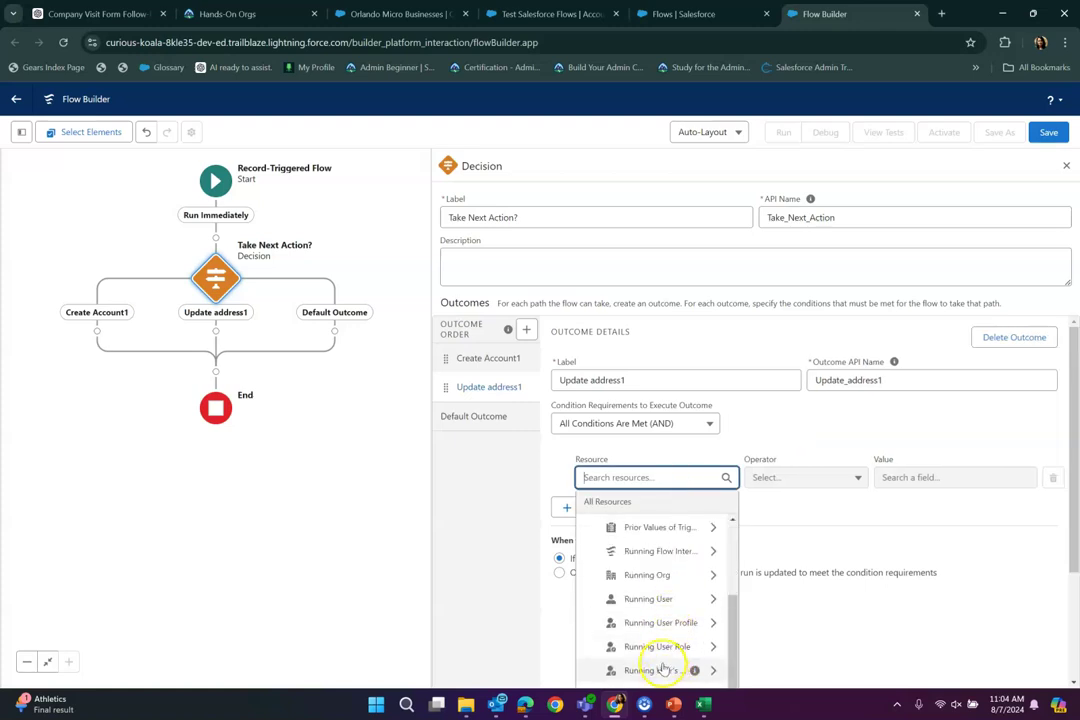
click(660, 559)
text(a)
text(dd)
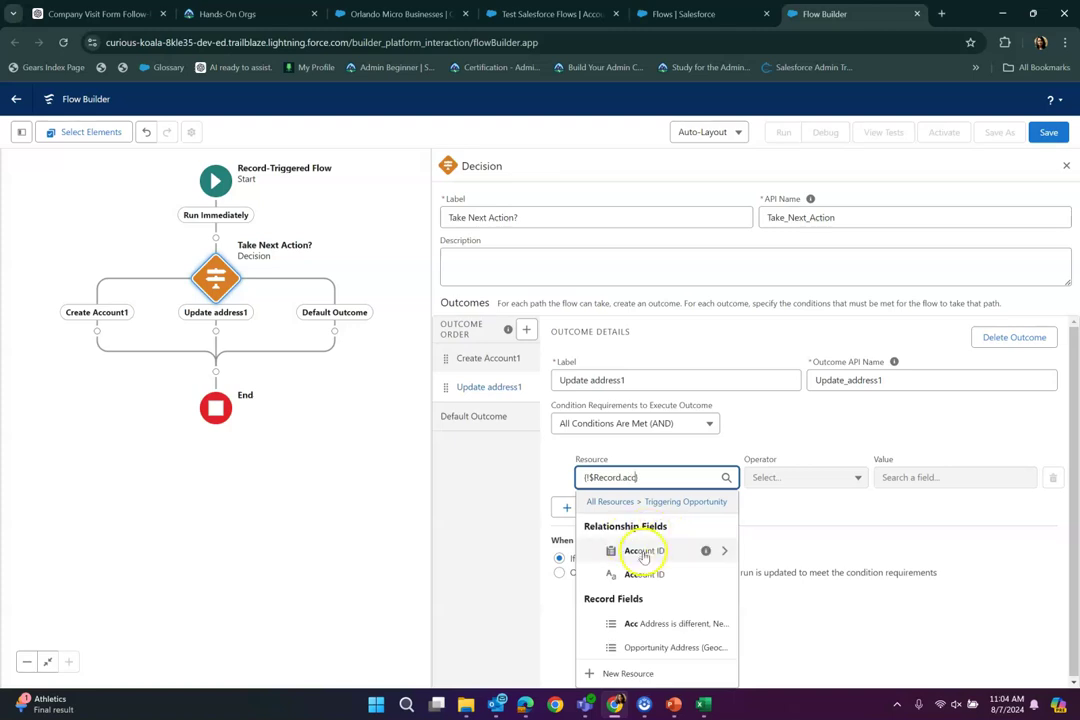
click(665, 624)
click(940, 477)
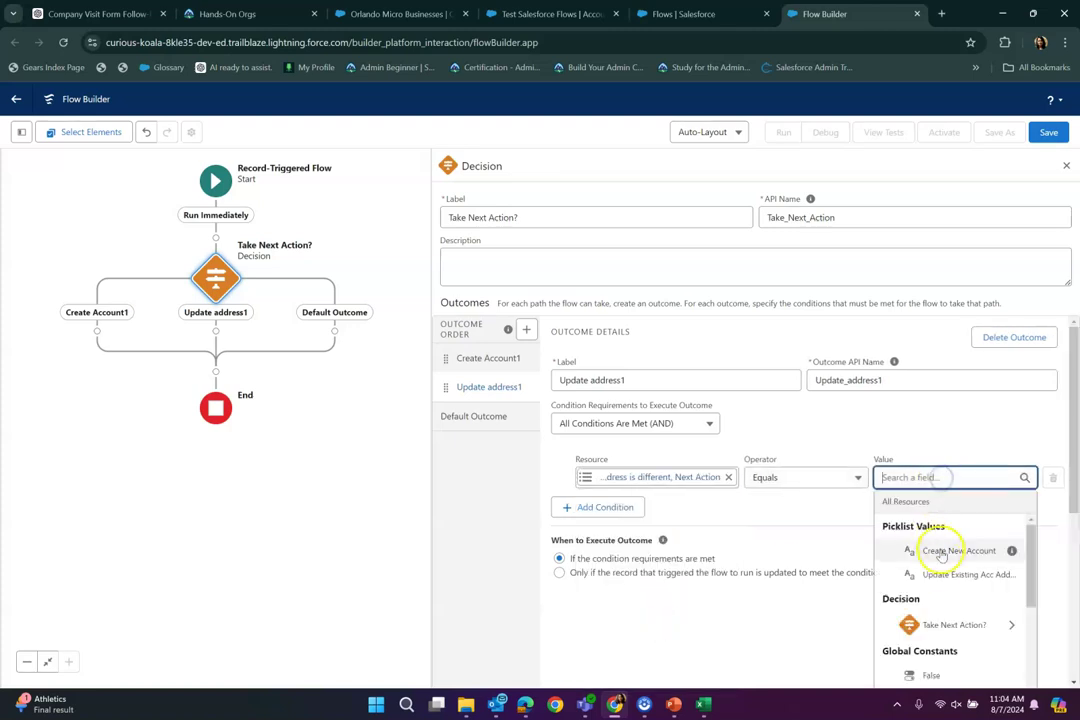
click(911, 574)
click(908, 428)
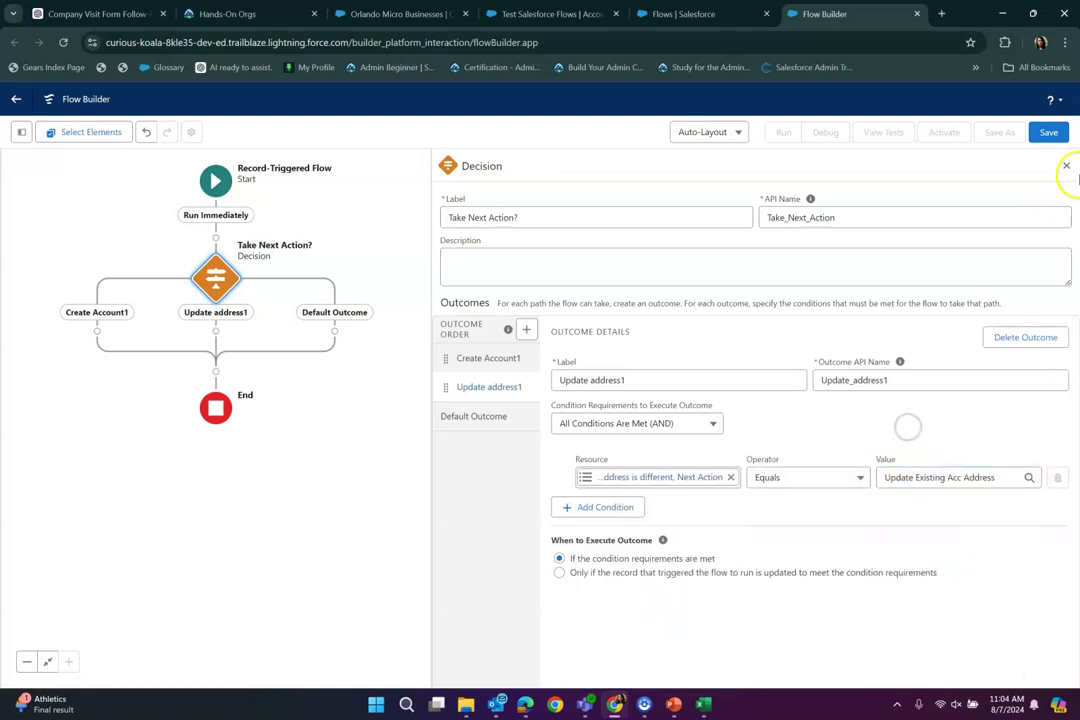
click(1069, 167)
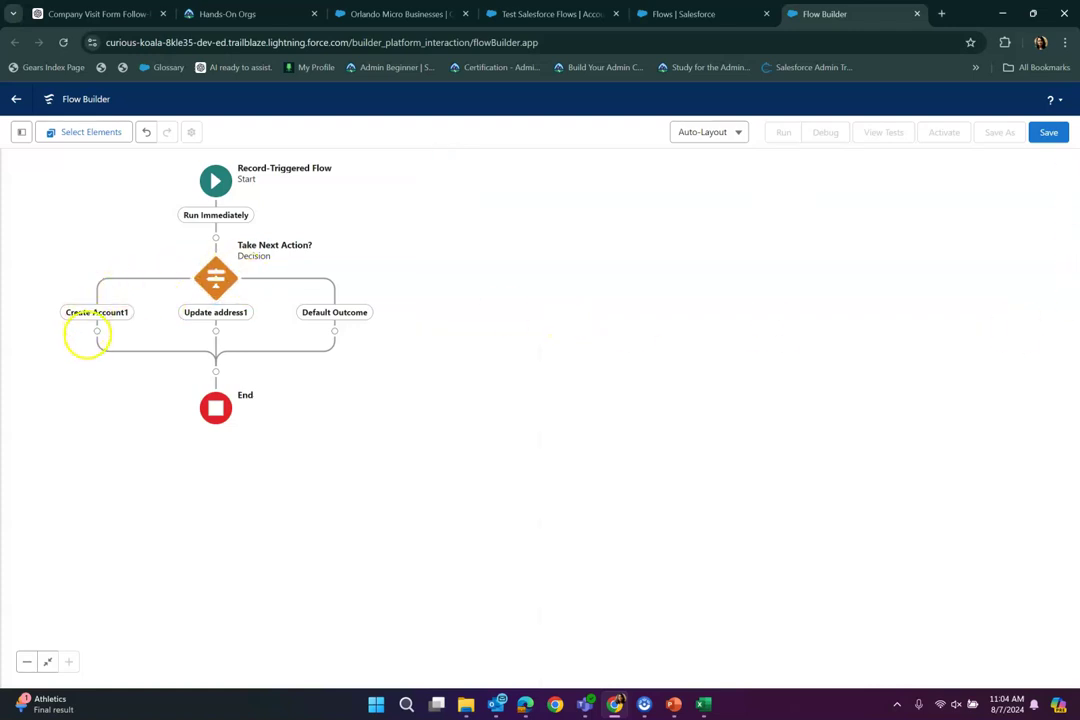
- Add a Create Records element on the Create Account1 path, labelled "create NewAcc" with the API name create_NewAcc
click(97, 331)
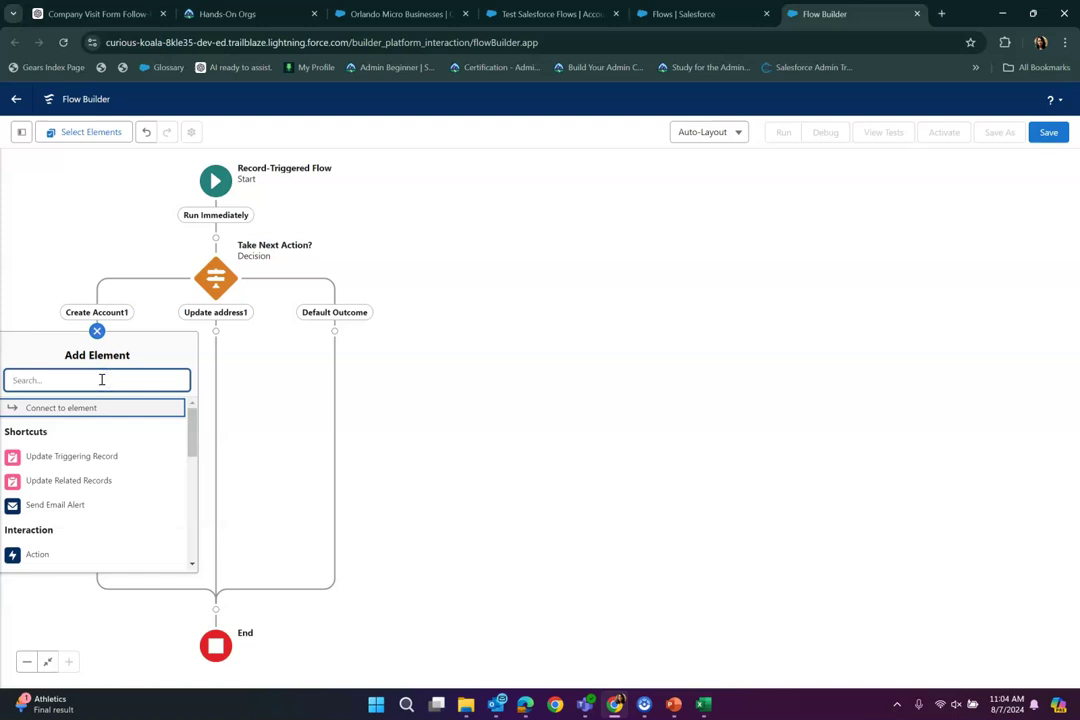
text(cre)
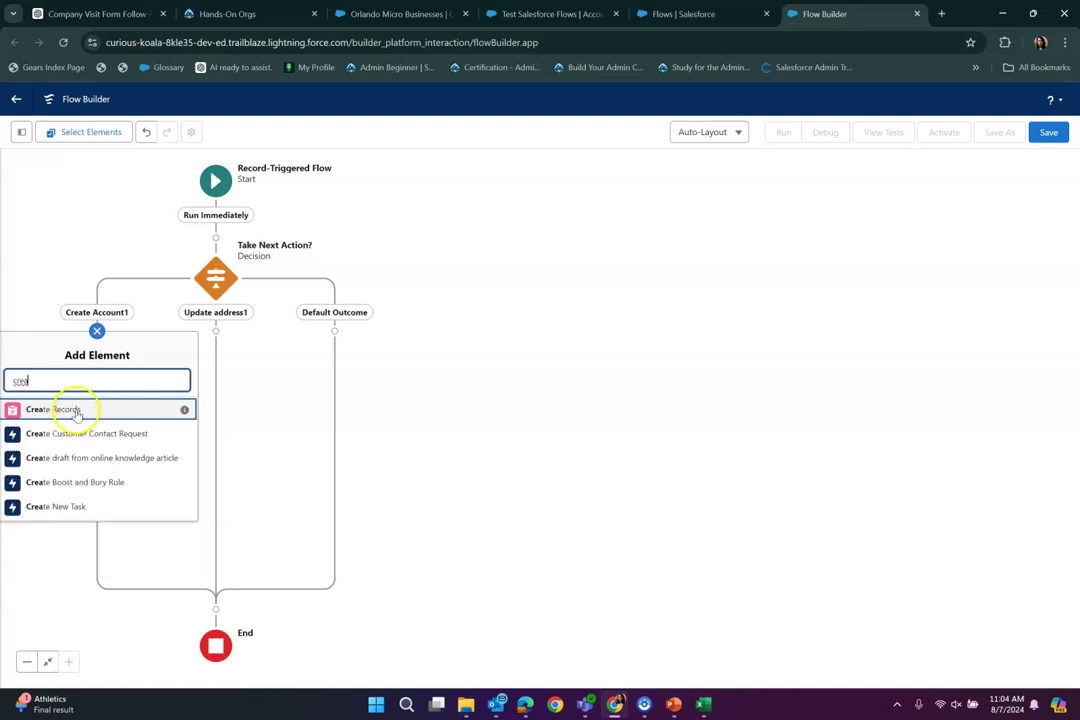
text(ate NewAcc)
click(77, 413)
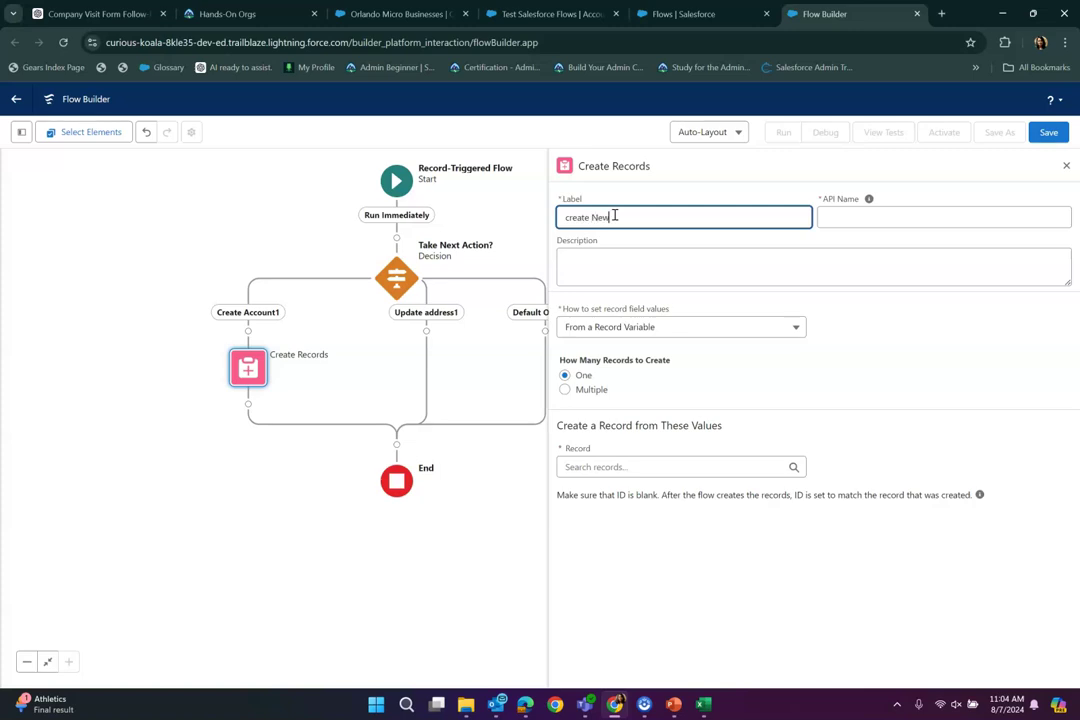
click(851, 217)
- Set the element's record field values to be assigned manually, and choose Account as the object to create
click(603, 327)
click(627, 352)
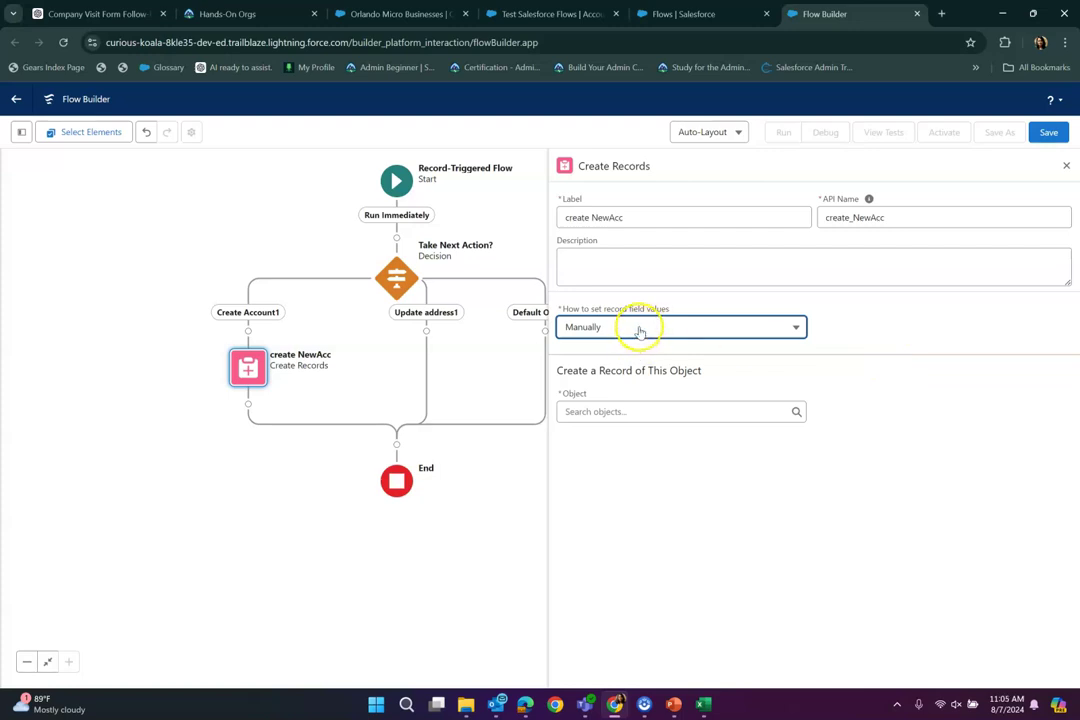
click(622, 411)
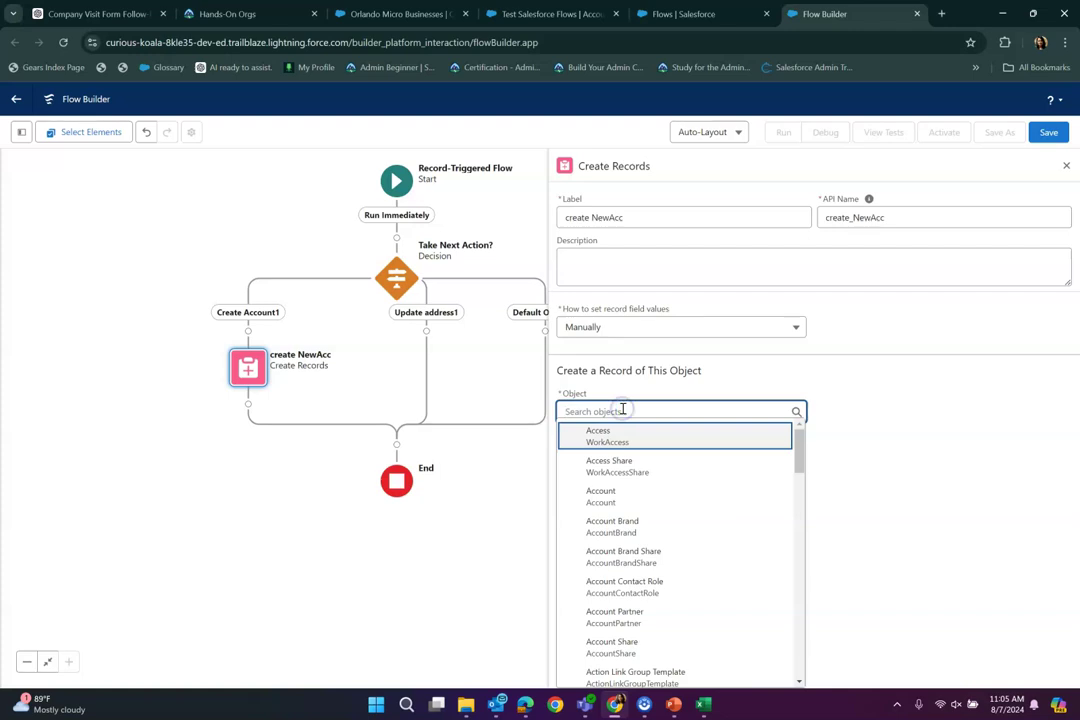
click(605, 496)
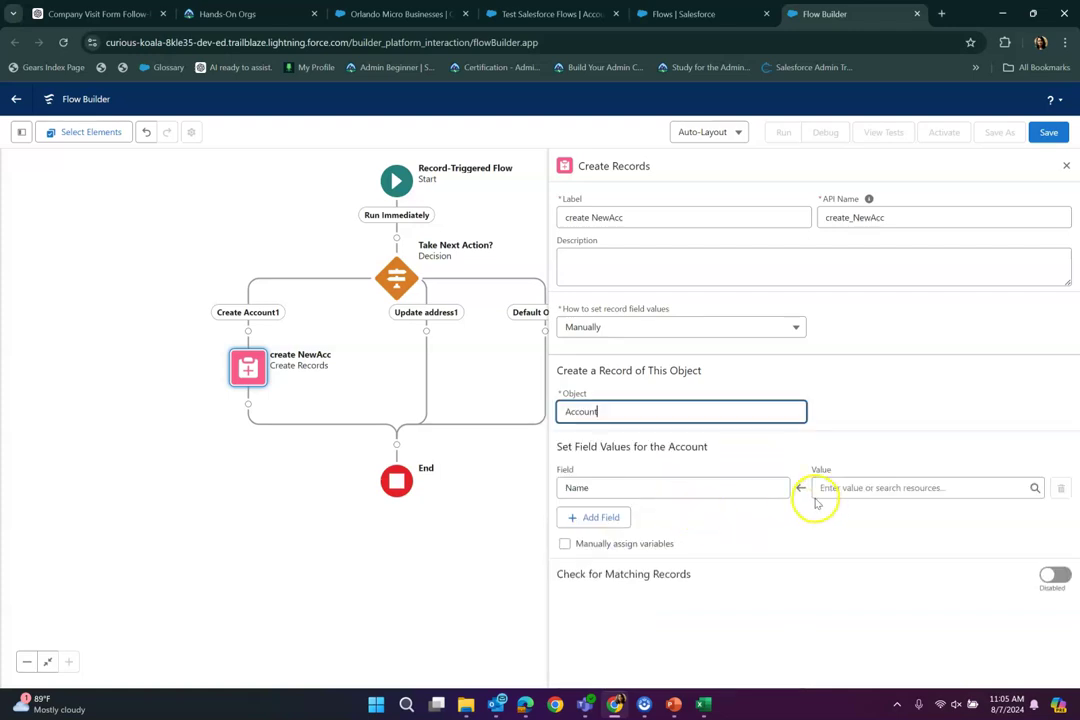
- Assign the triggering opportunity's Name ($Record > Name) to the new account's Name field
click(856, 487)
scroll(880, 415, down, 3)
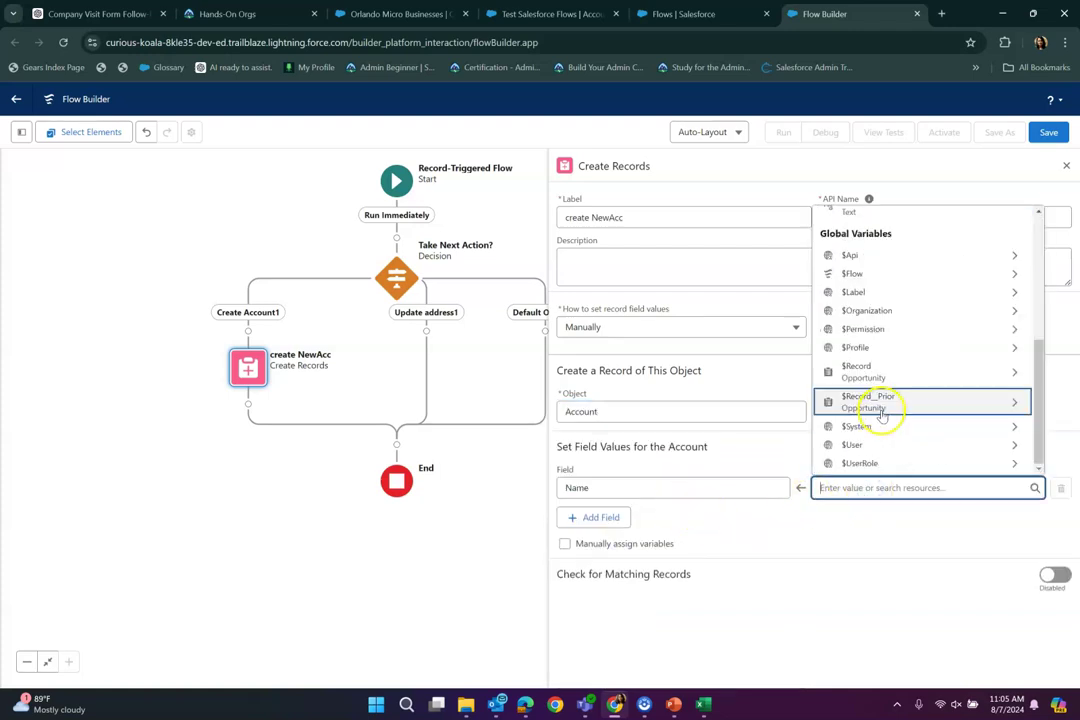
click(868, 370)
text(Name)
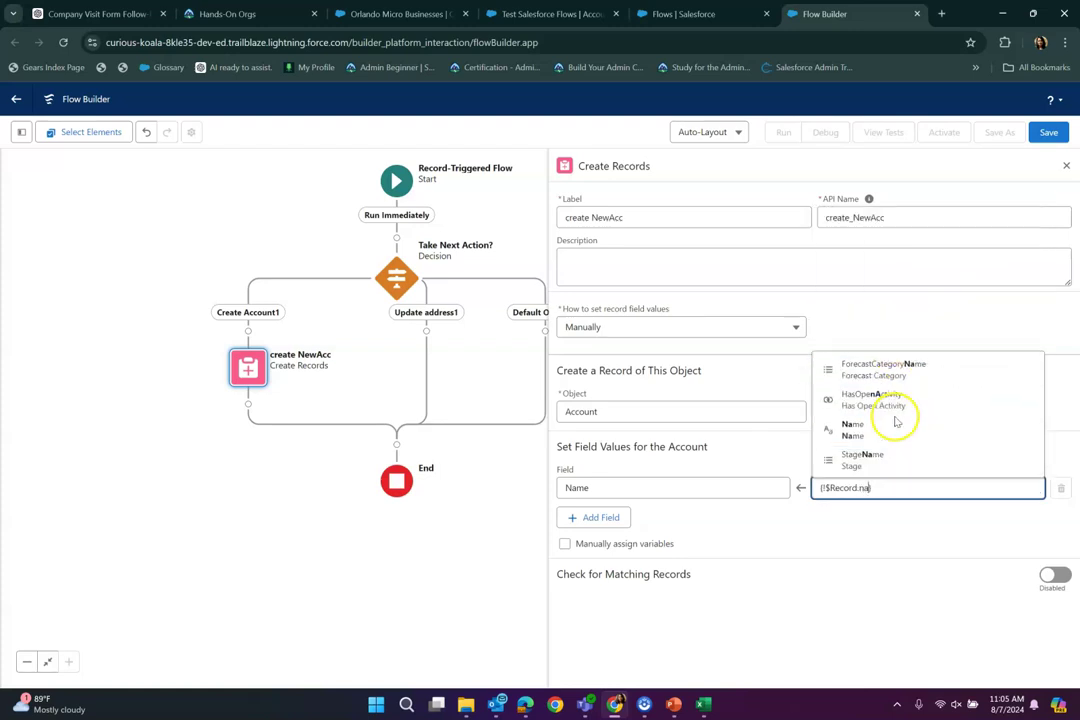
click(893, 420)
- Add the BillingStreet field and assign it $Record > Opportunity Address (Street)
click(617, 517)
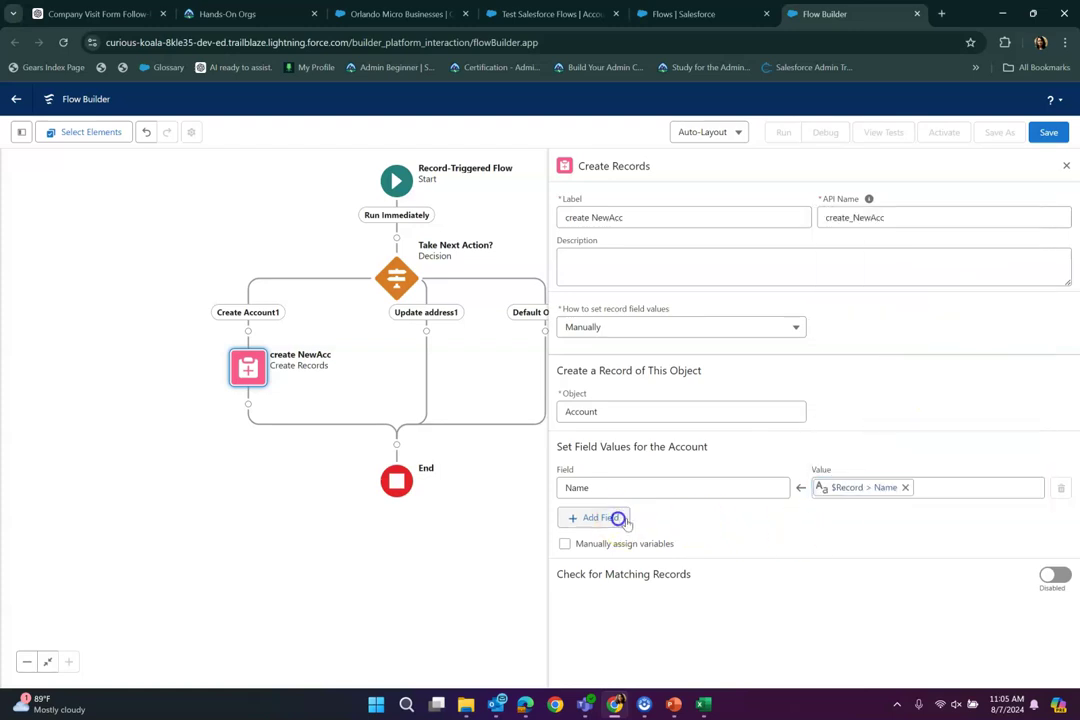
click(699, 531)
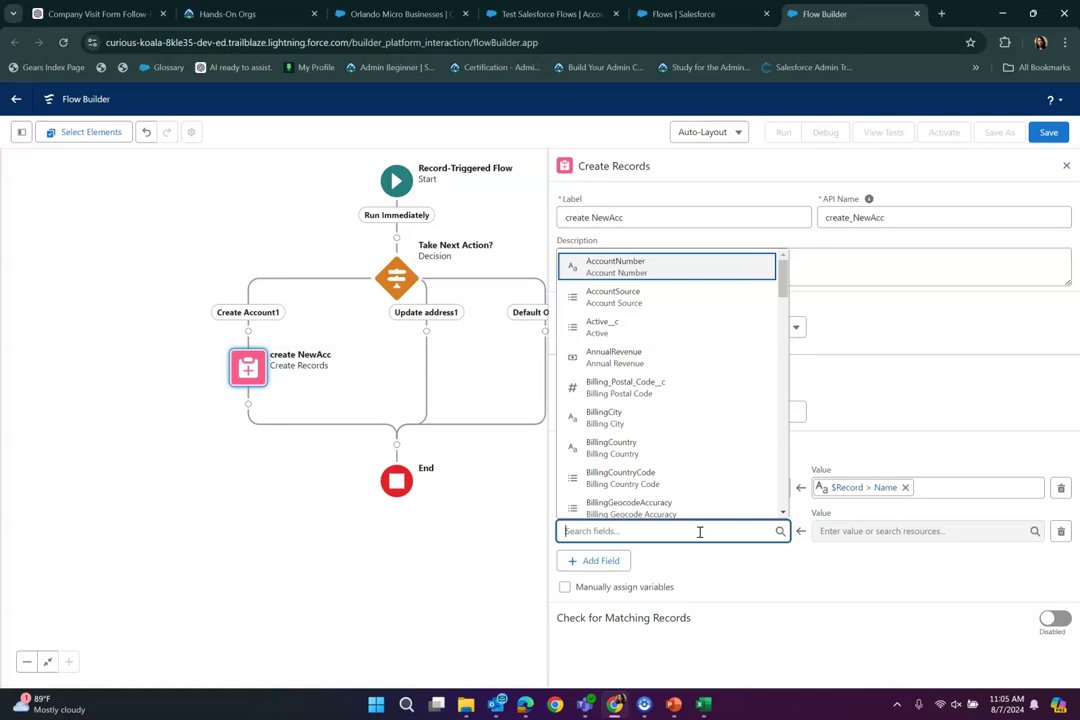
text(street)
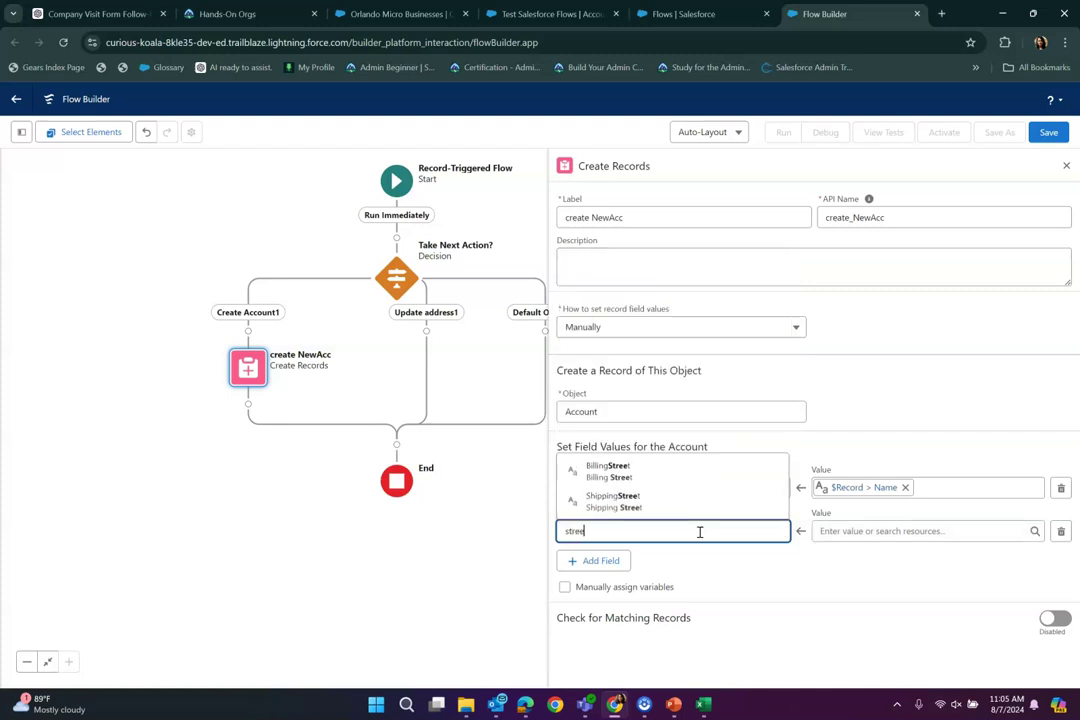
click(620, 472)
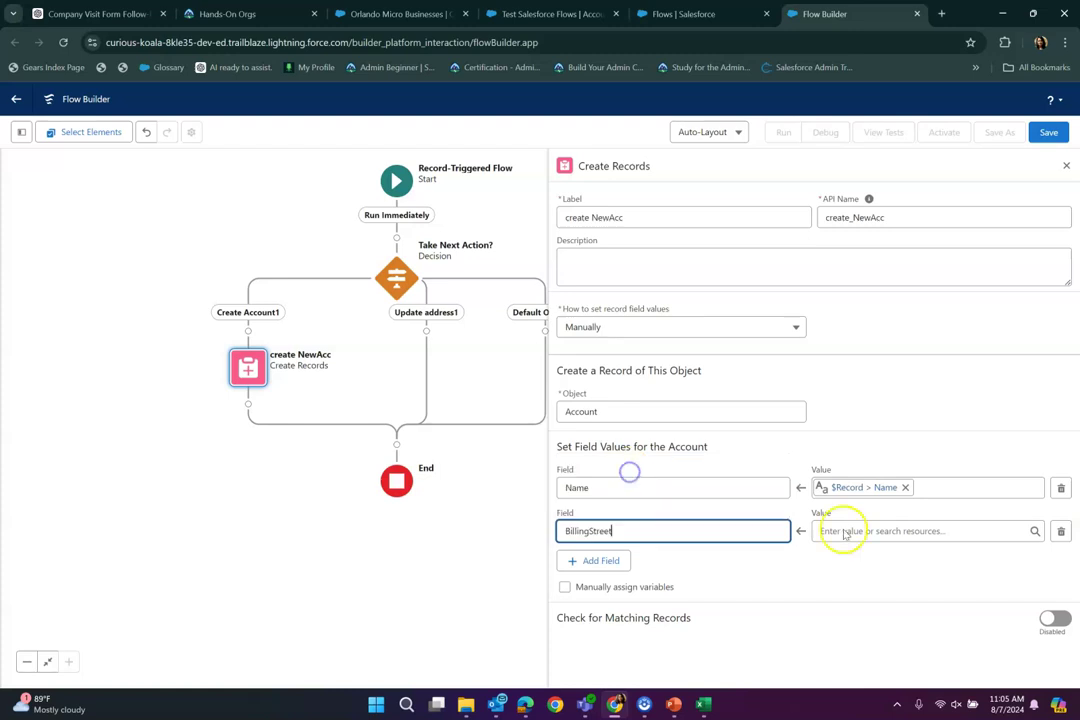
click(895, 531)
scroll(897, 429, down, 5)
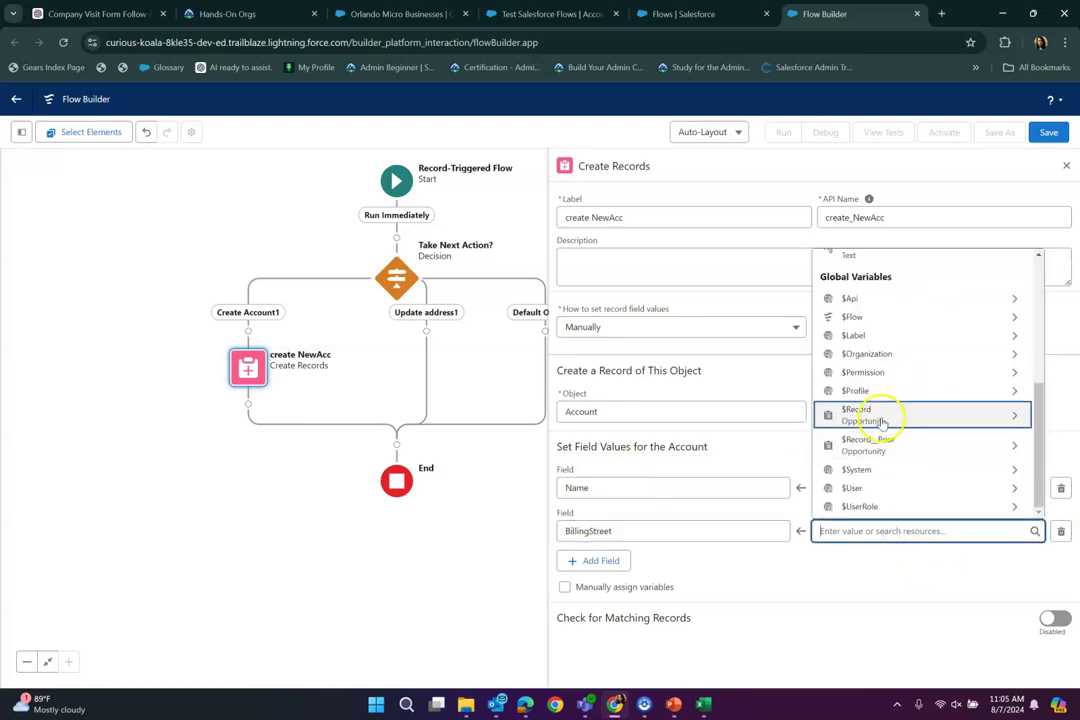
click(895, 418)
text(street)
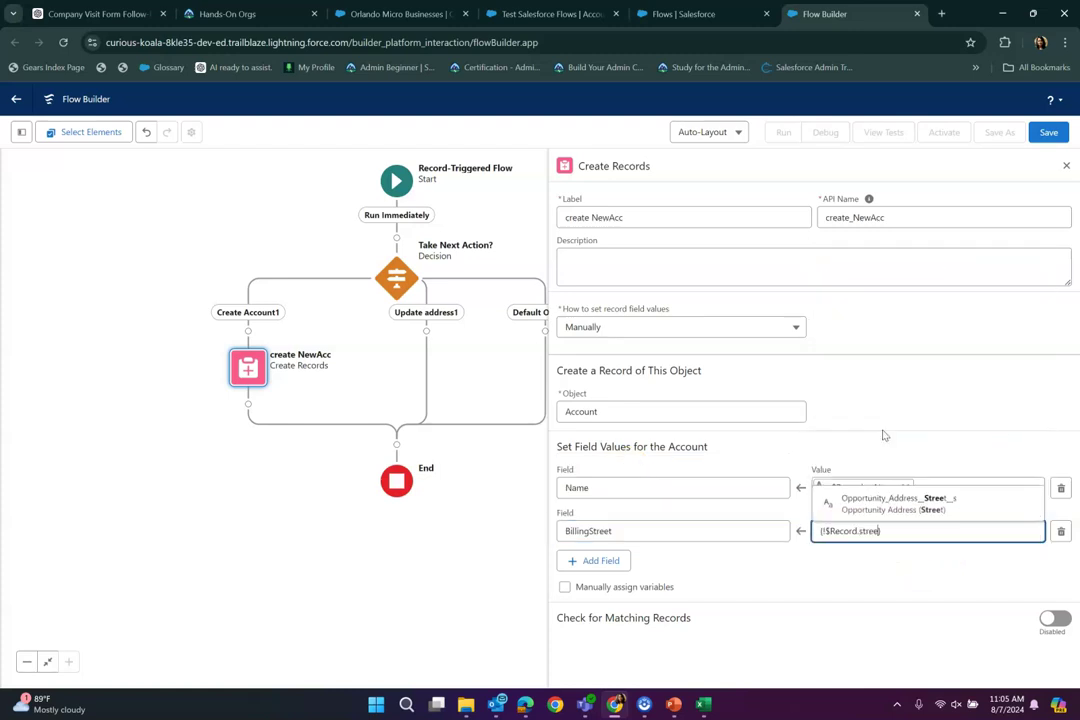
click(917, 507)
click(887, 577)
- Add the BillingCity field and assign it $Record > Opportunity Address (City)
click(590, 560)
click(662, 573)
text(city)
click(646, 516)
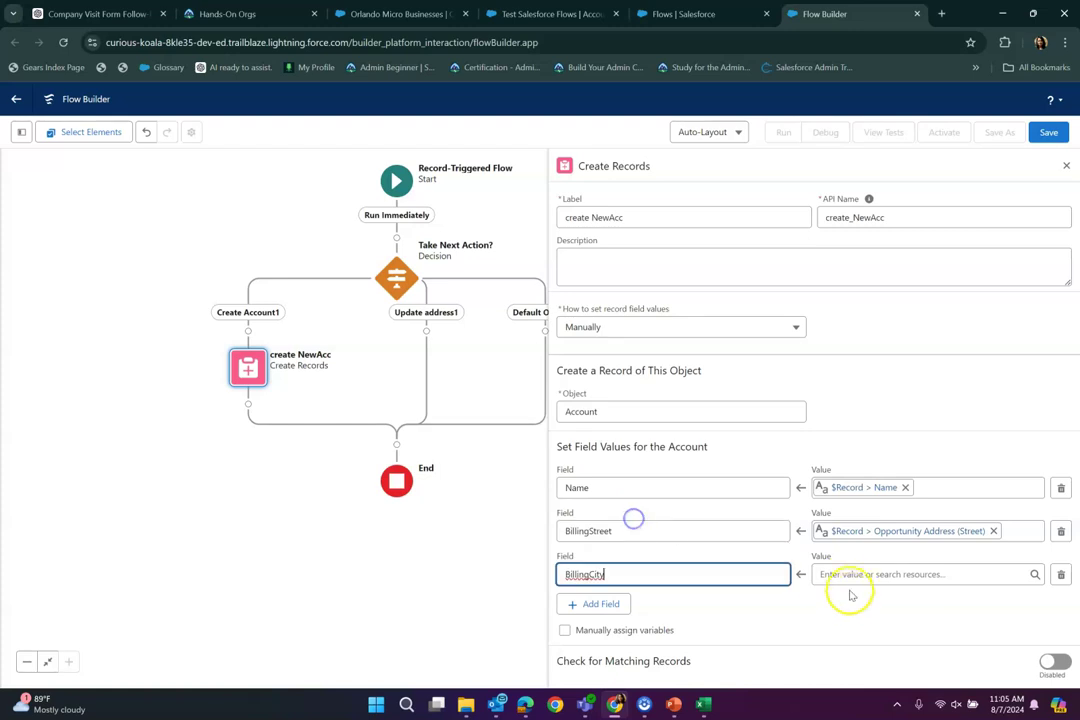
click(843, 574)
scroll(907, 489, down, 3)
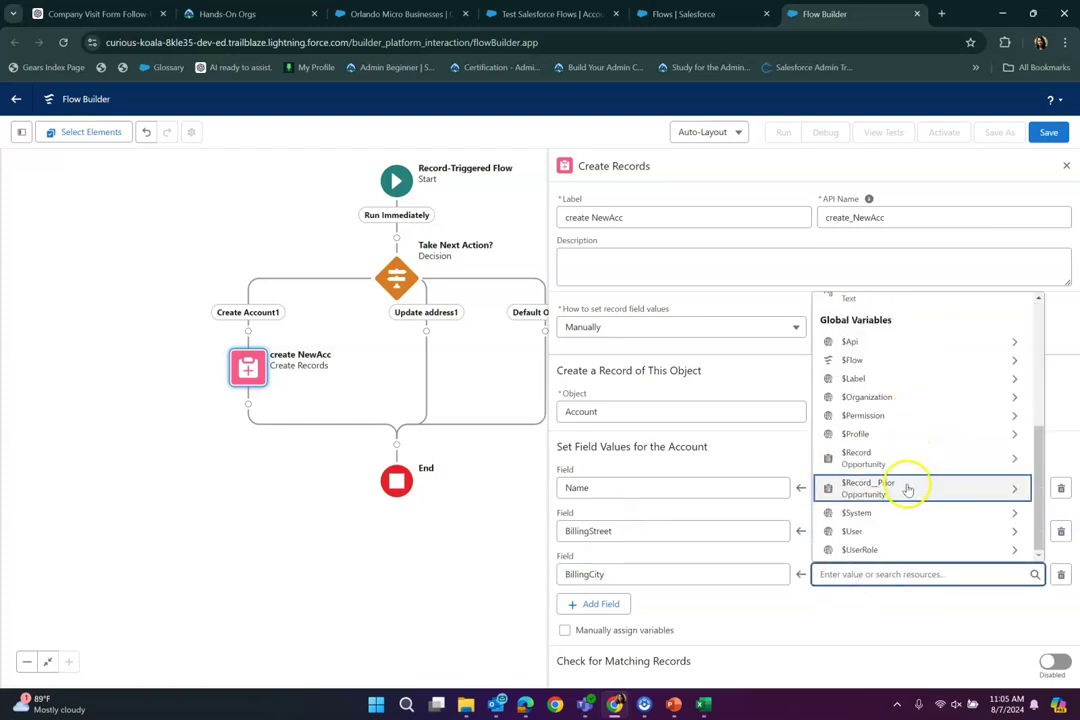
click(870, 458)
text(city})
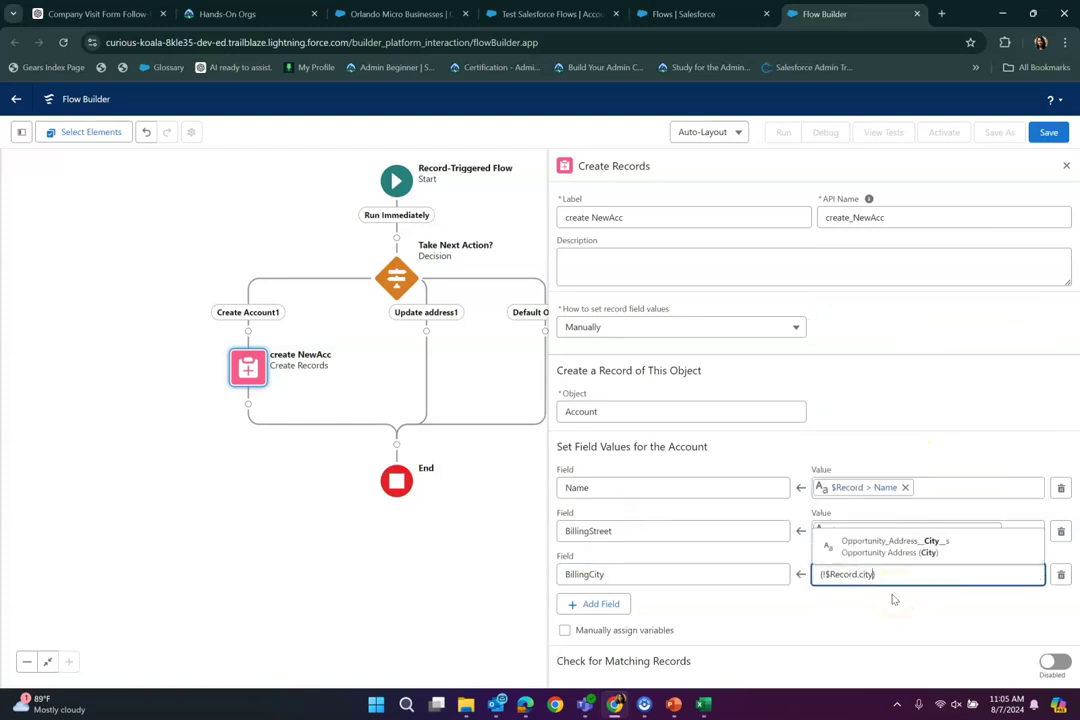
click(928, 545)
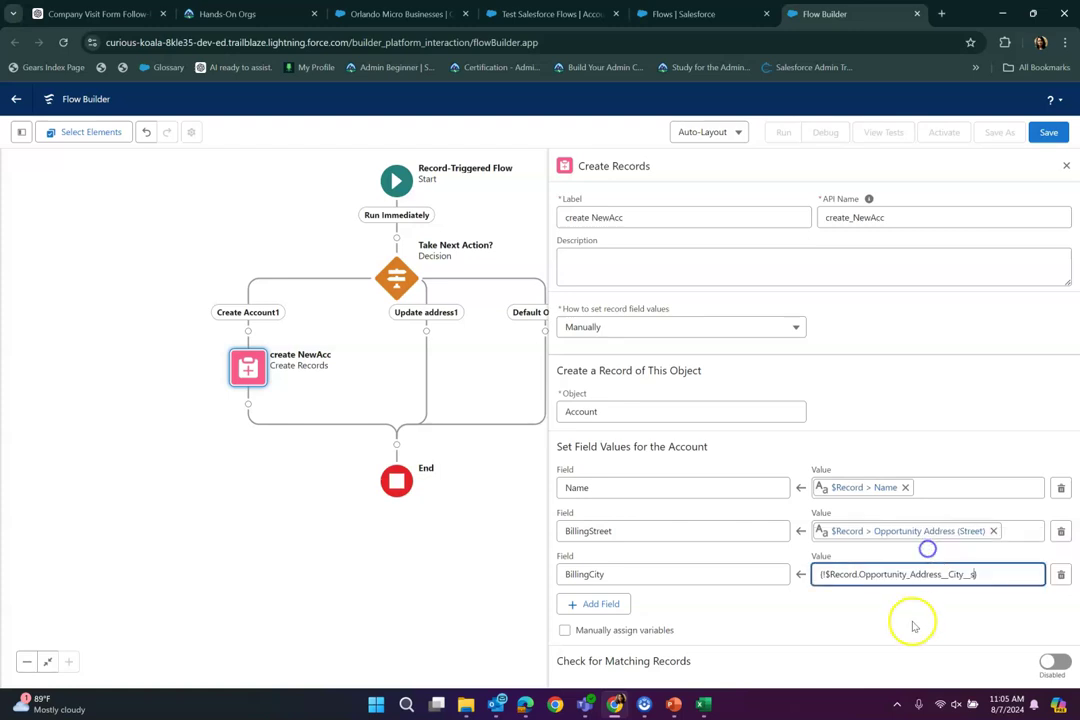
- Add the BillingStateCode field to the new account's field values in the create NewAcc element
click(609, 603)
click(658, 617)
text(state)
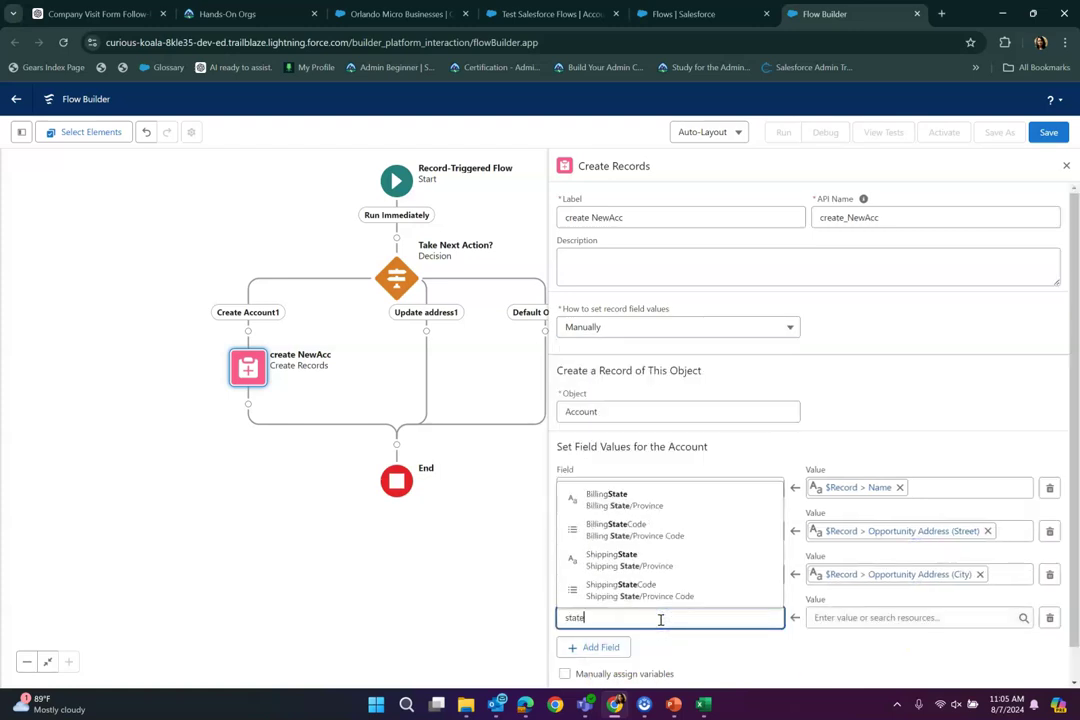
click(686, 531)
- Assign $Record > Opportunity Address (State/Province) to the BillingStateCode field
click(812, 617)
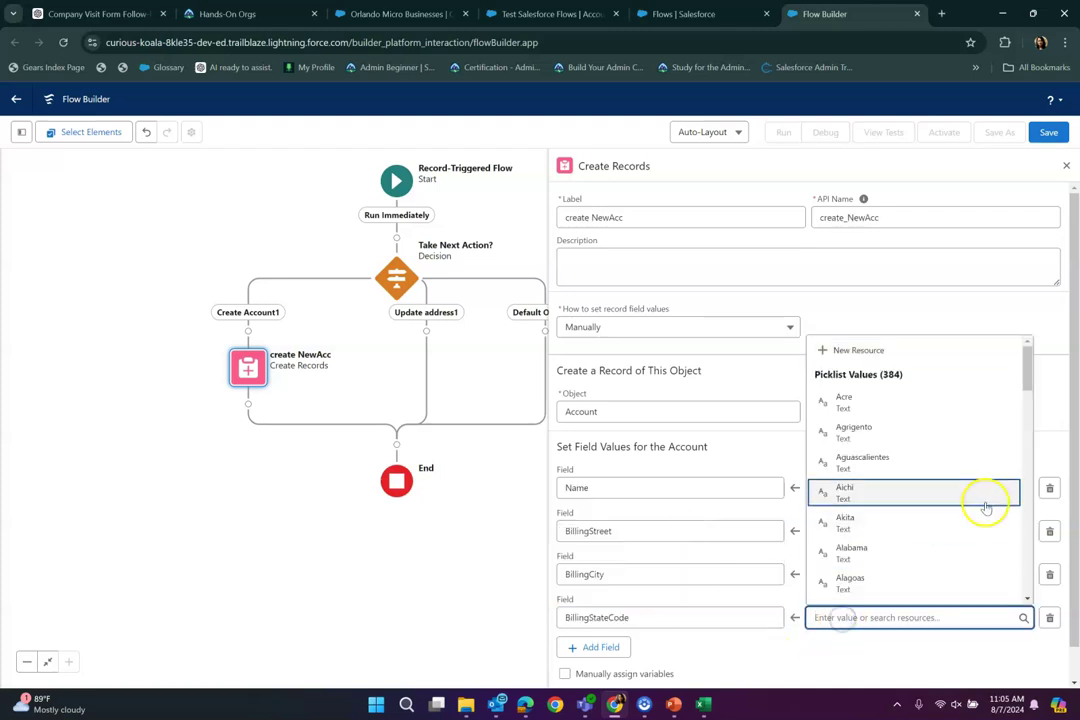
drag(1027, 386, 1024, 685)
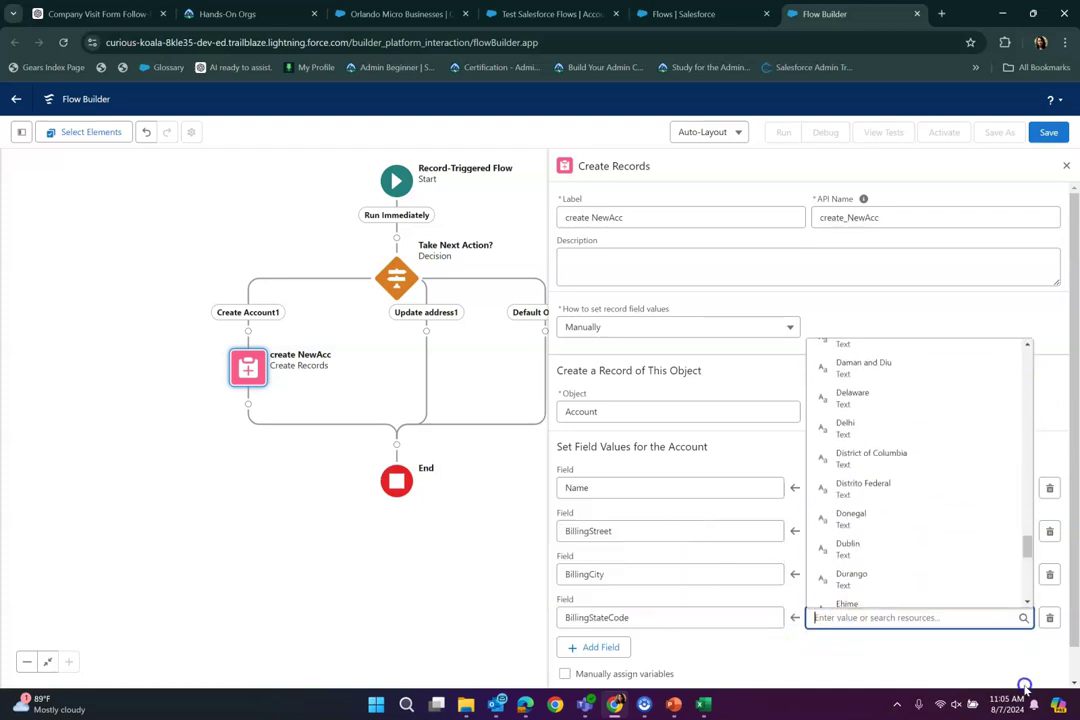
drag(1020, 550, 1030, 650)
drag(1024, 550, 1027, 663)
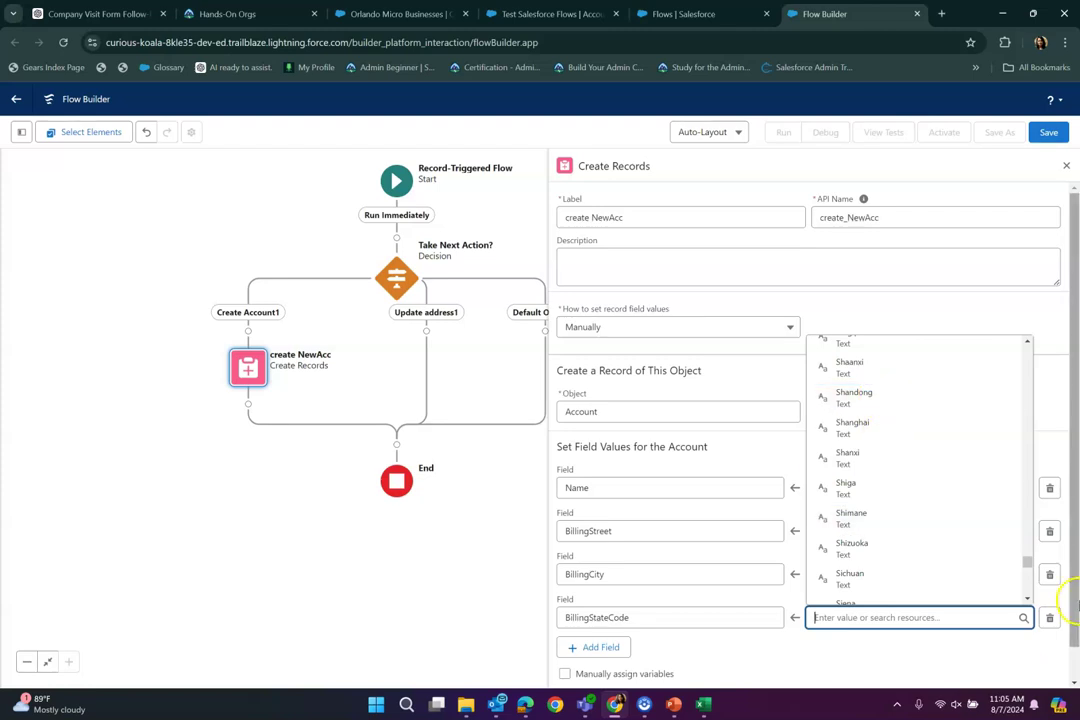
drag(1027, 559, 1024, 649)
drag(1027, 590, 1029, 588)
click(873, 506)
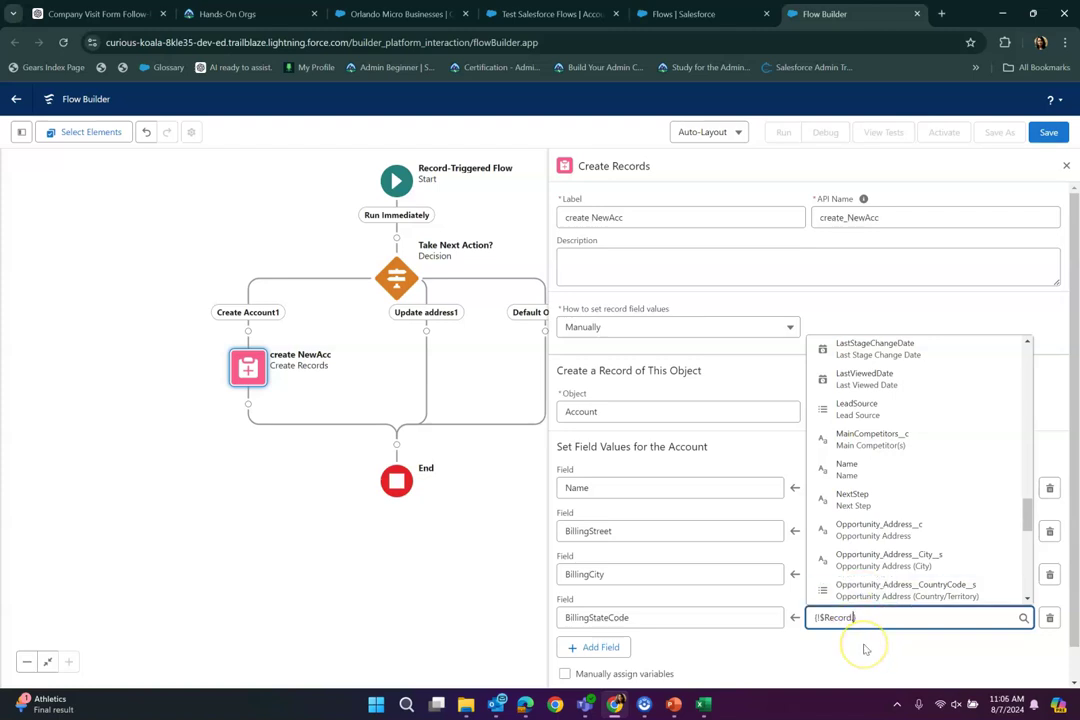
text(sta)
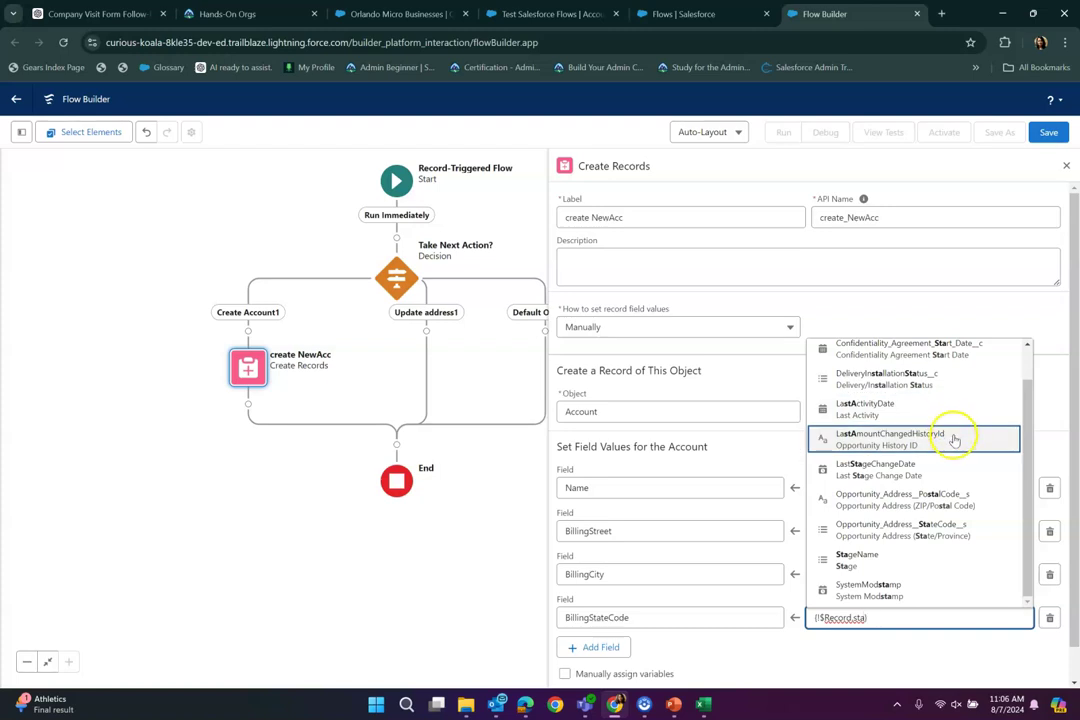
click(940, 530)
- Add the BillingCountryCode field to the new account's field values
scroll(588, 620, down, 1)
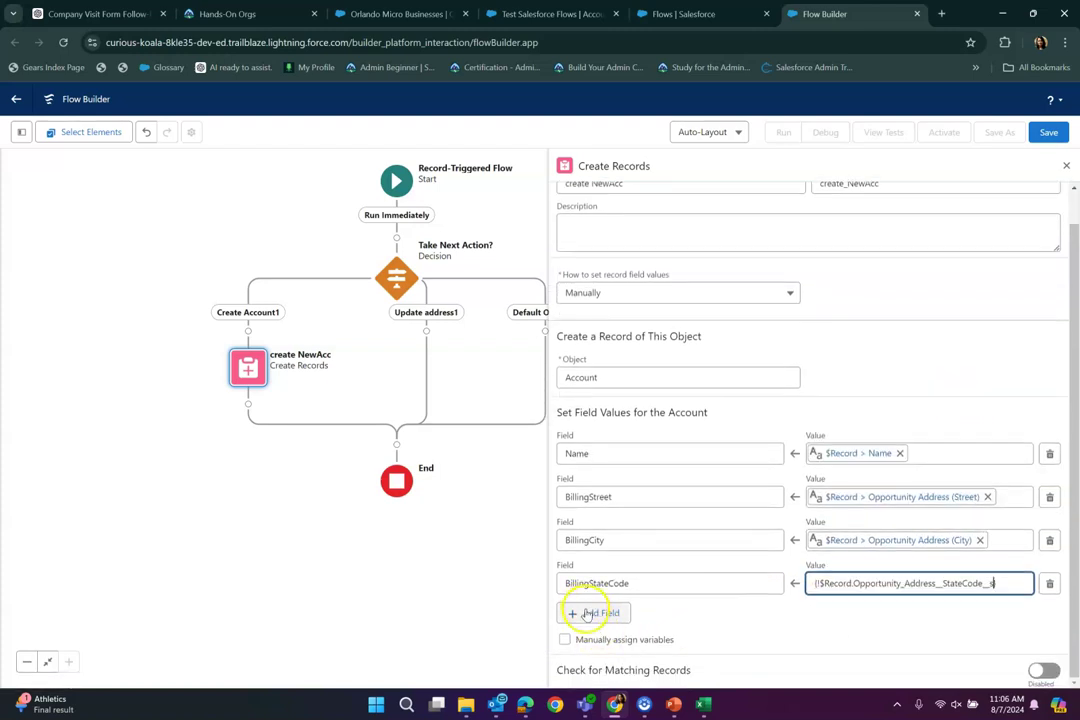
click(588, 613)
click(640, 626)
text(cou)
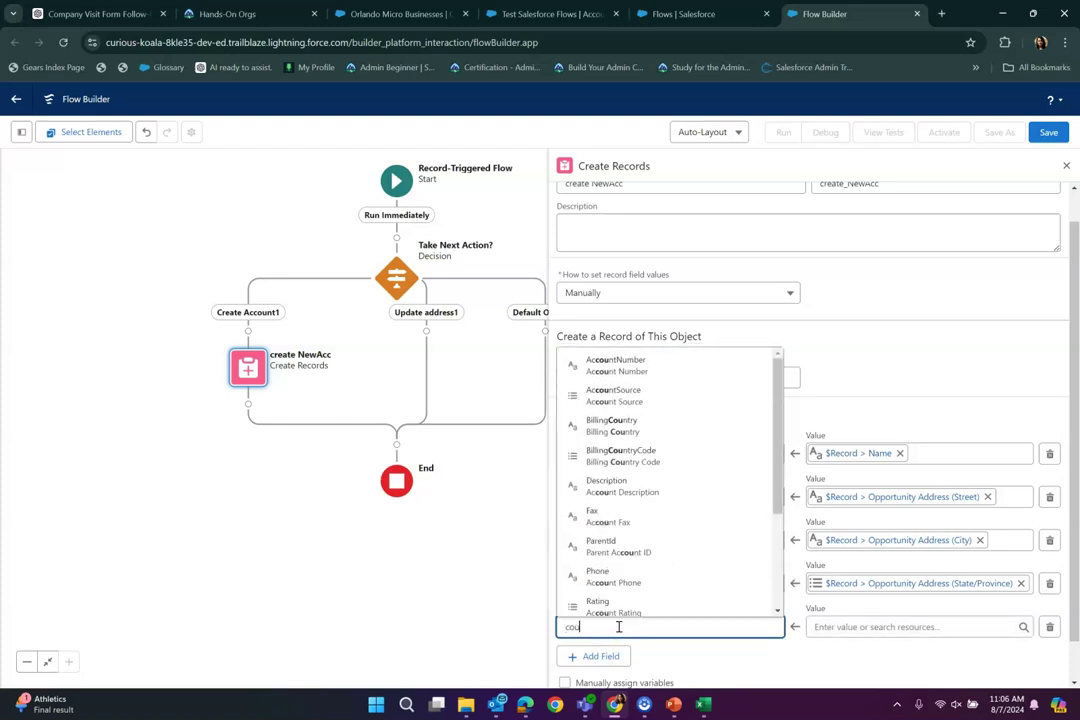
text(ntry)
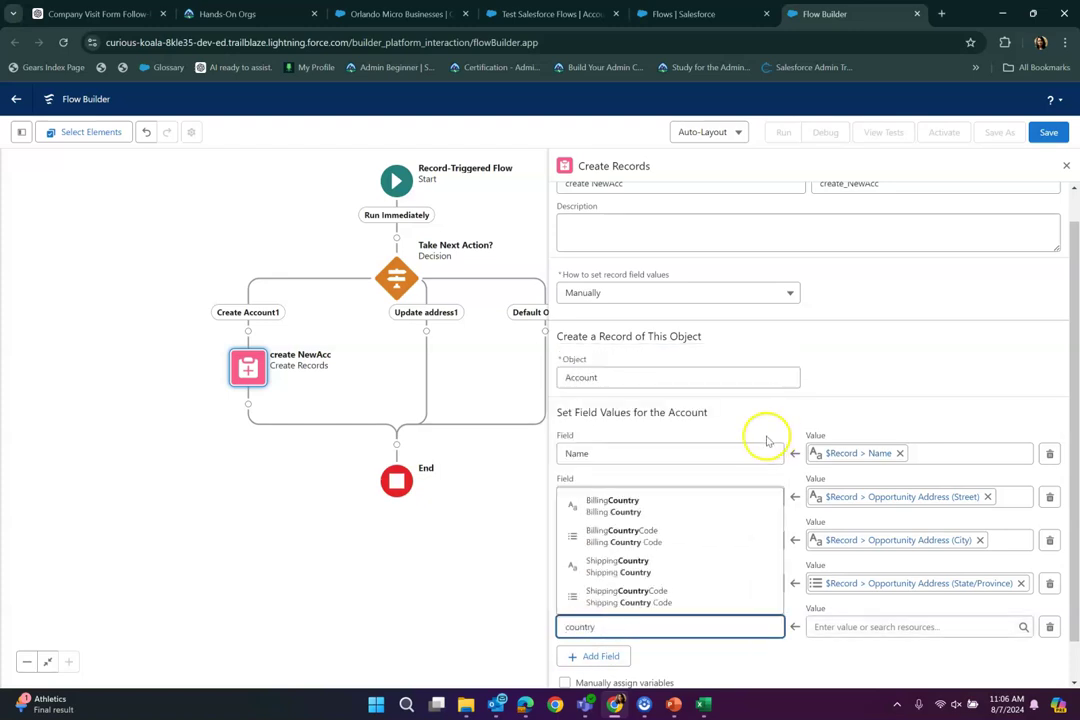
click(624, 536)
- Assign $Record > Opportunity Address (Country/Territory) to BillingCountryCode and close the create NewAcc element's settings
click(866, 626)
drag(1029, 383, 1030, 650)
click(858, 515)
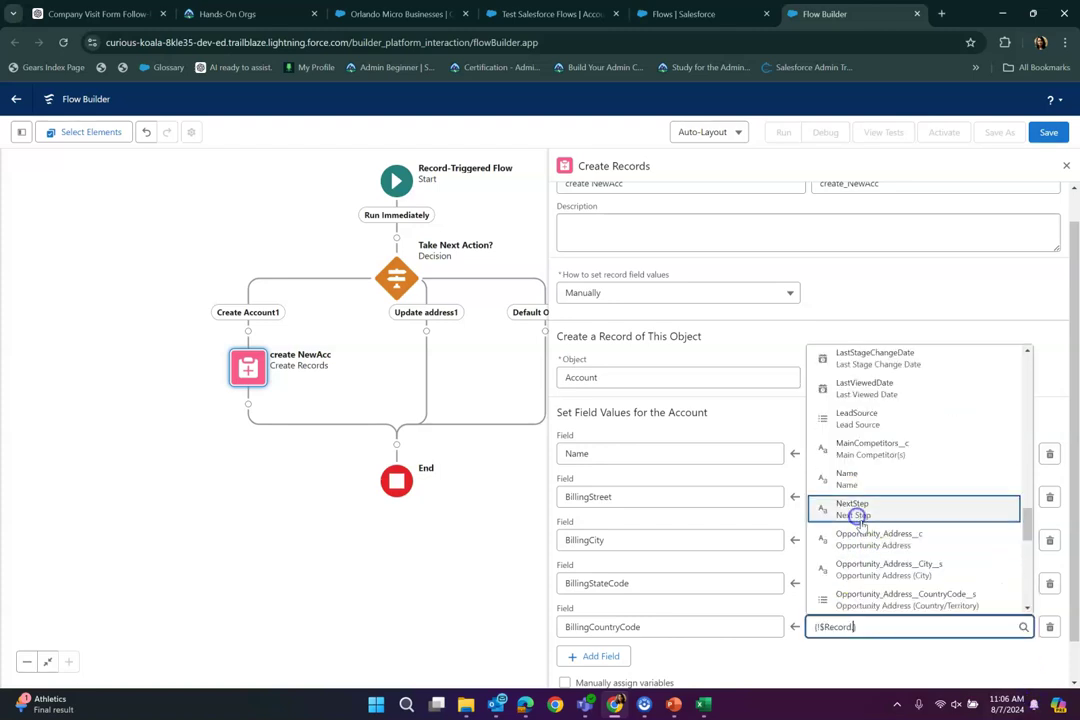
text(country)
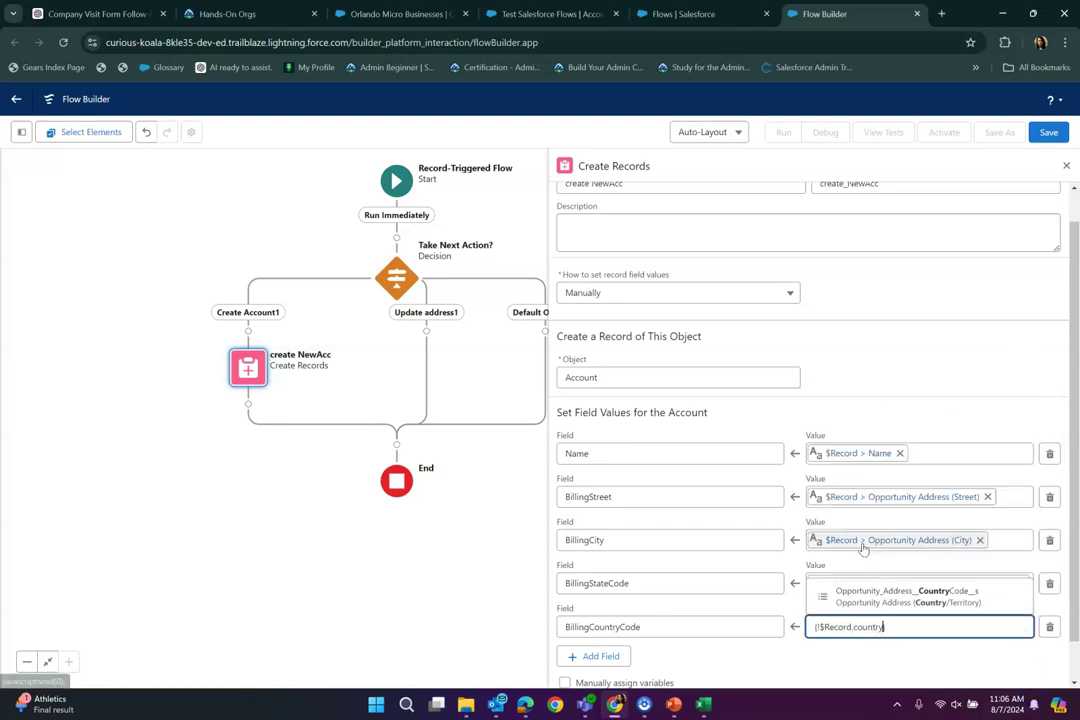
click(884, 592)
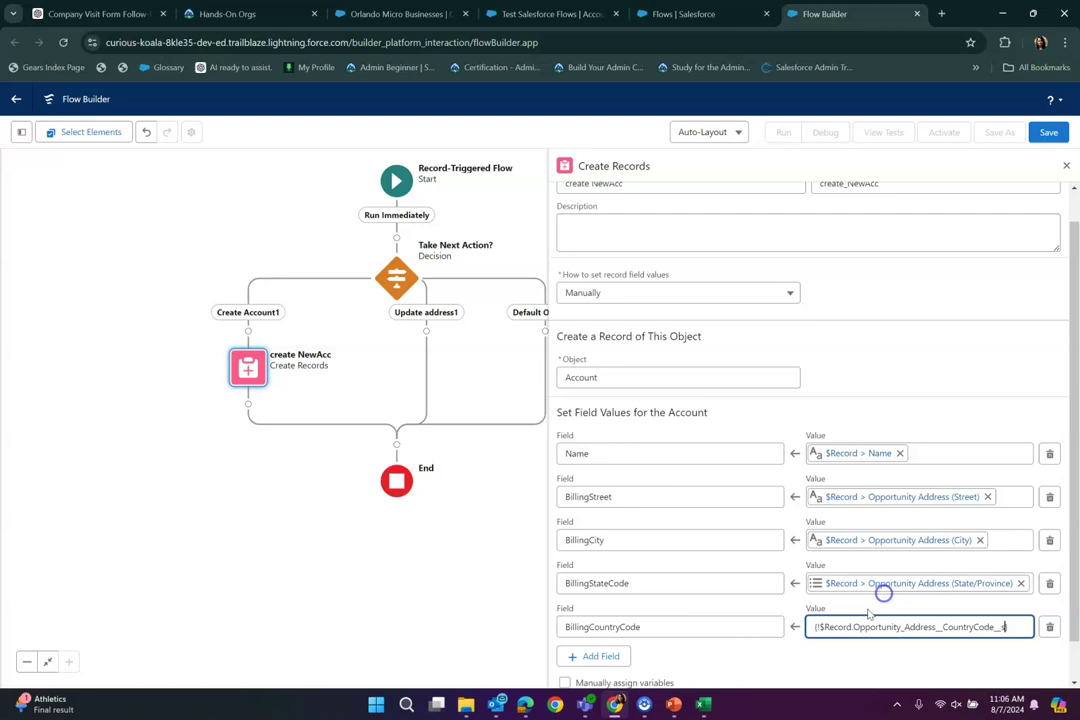
click(749, 659)
scroll(733, 566, down, 1)
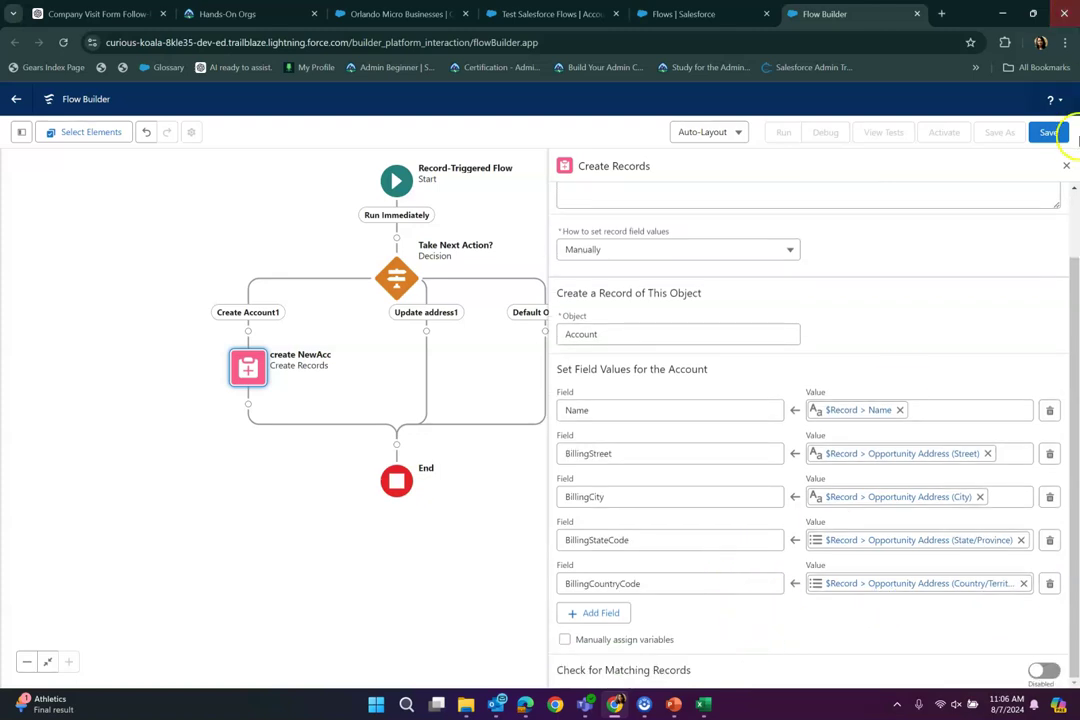
click(1065, 167)
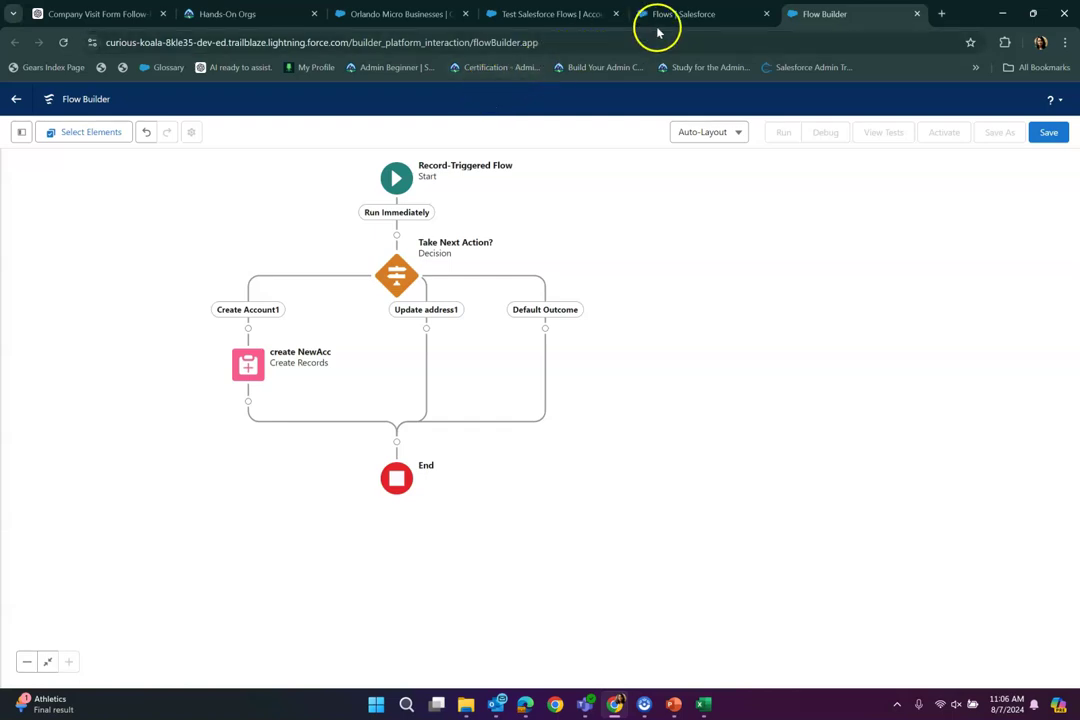
- Switch to the Orlando Micro Businesses opportunity and examine its account name, address fields and the "Acc Address is different, Next Action?" field
click(381, 14)
scroll(133, 375, up, 6)
scroll(133, 380, down, 2)
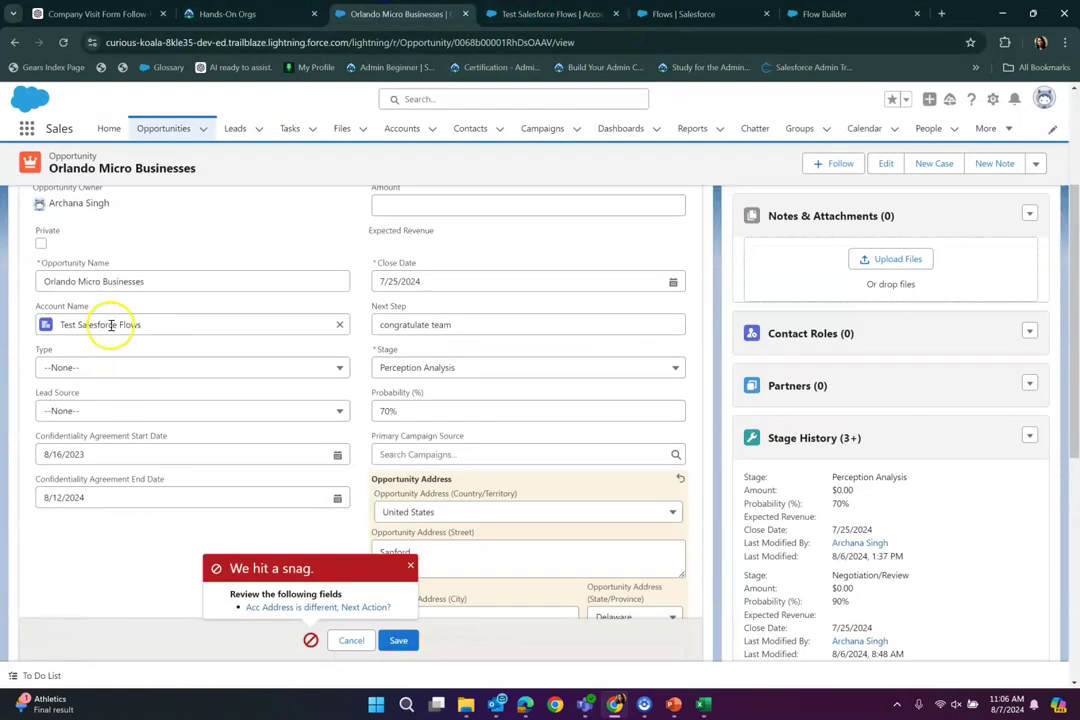
click(199, 331)
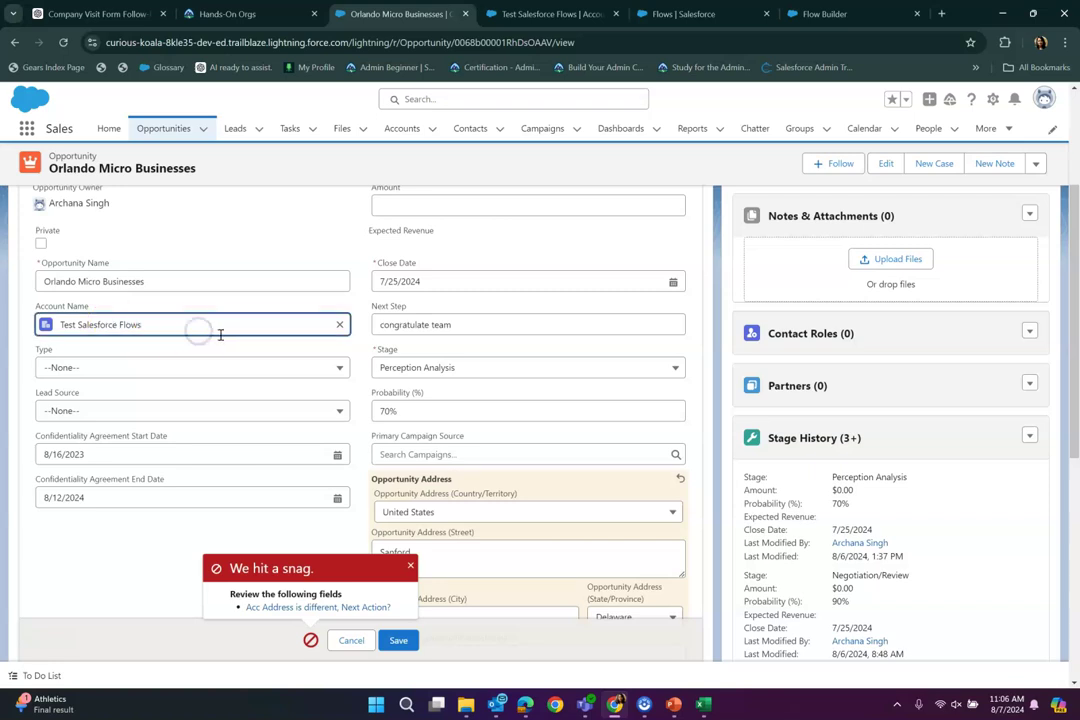
scroll(220, 335, down, 5)
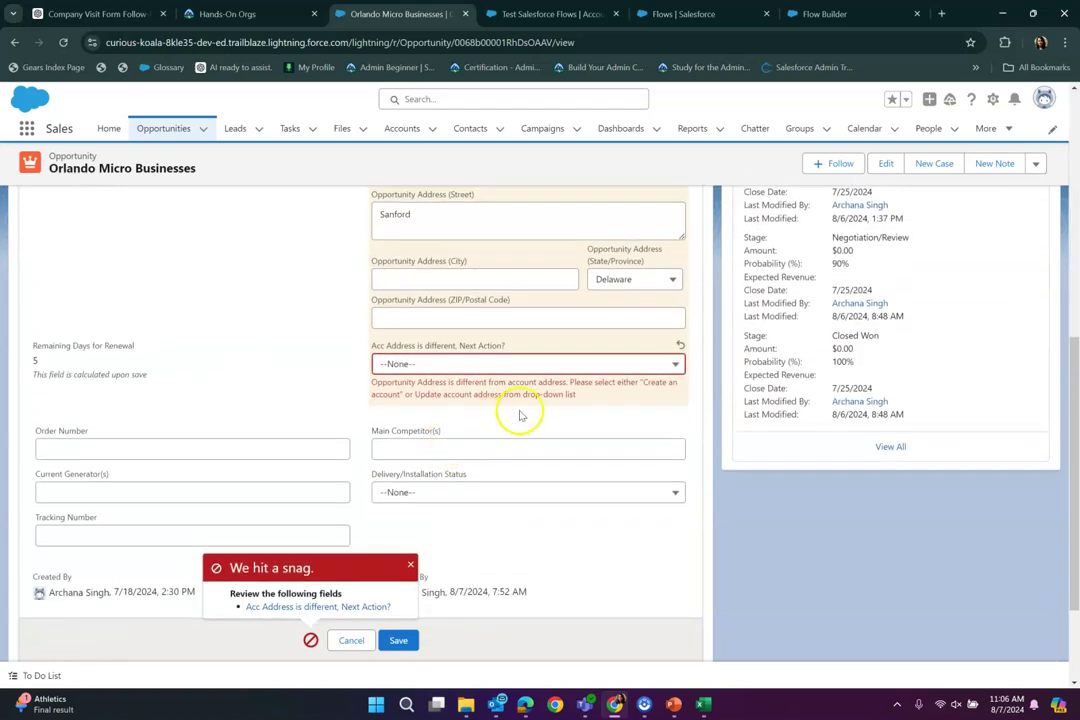
click(591, 366)
click(422, 388)
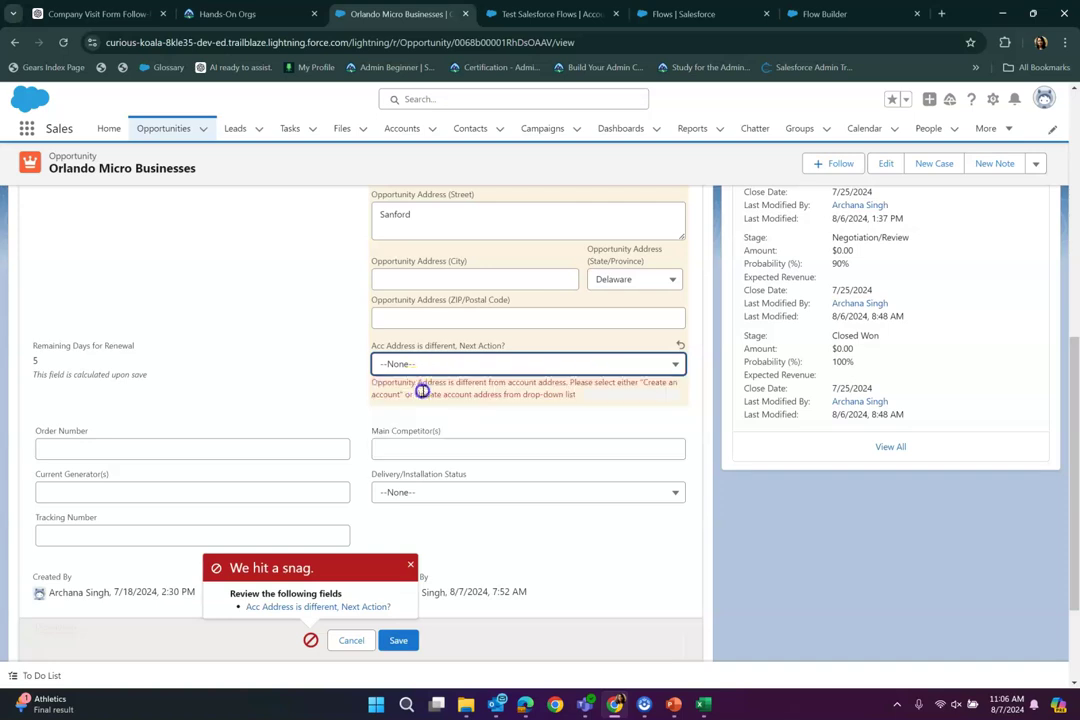
scroll(287, 362, up, 3)
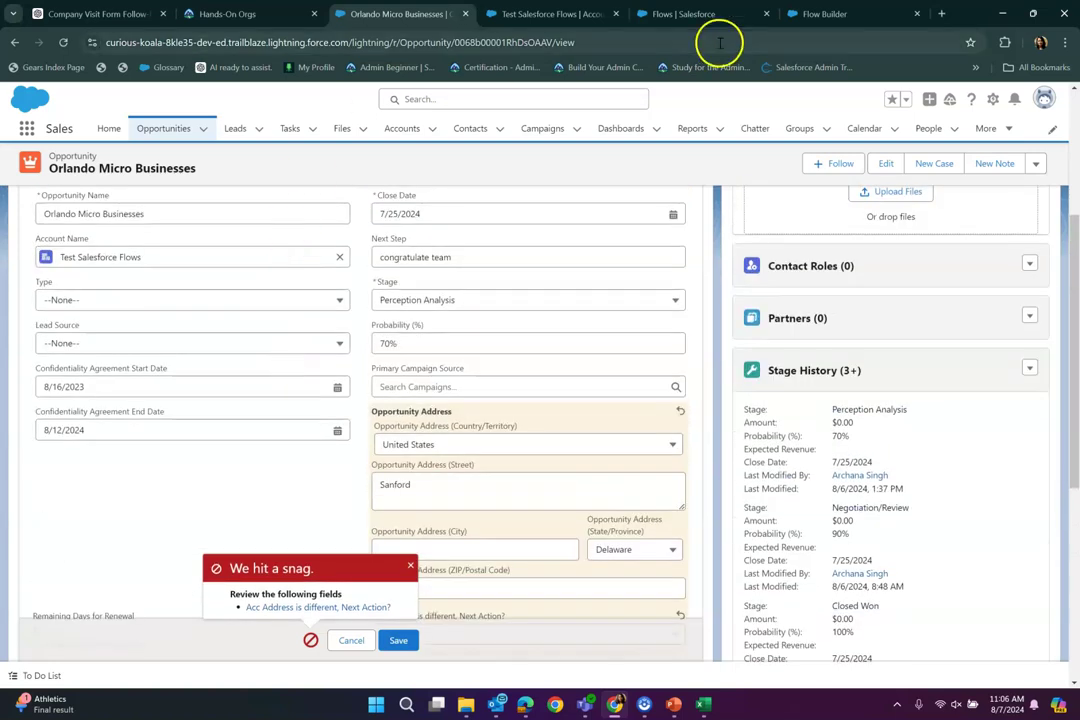
- Return to Flow Builder and add a Get Records element after create NewAcc, labelled GetNewAcc
click(816, 16)
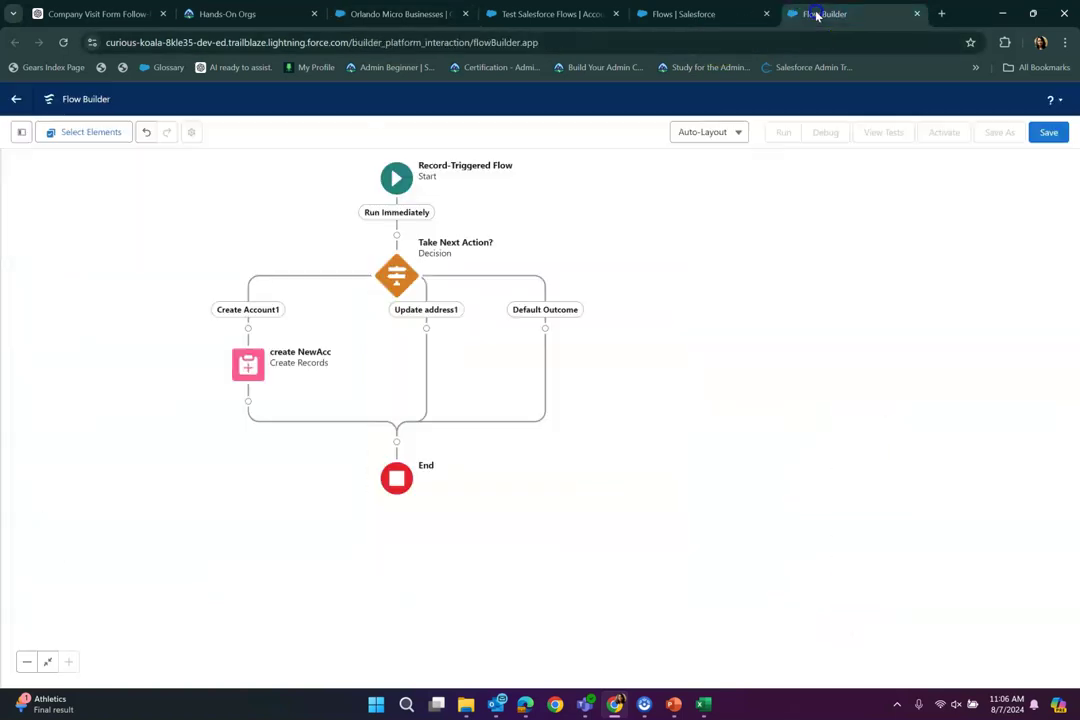
click(248, 401)
text(g)
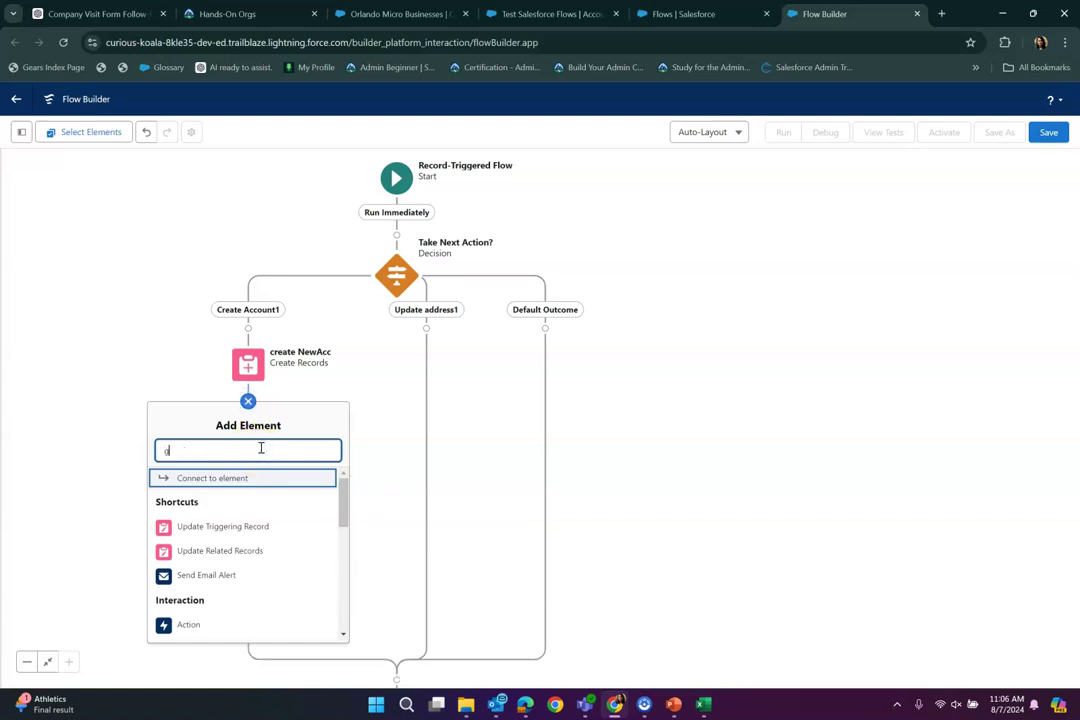
text(et)
click(338, 477)
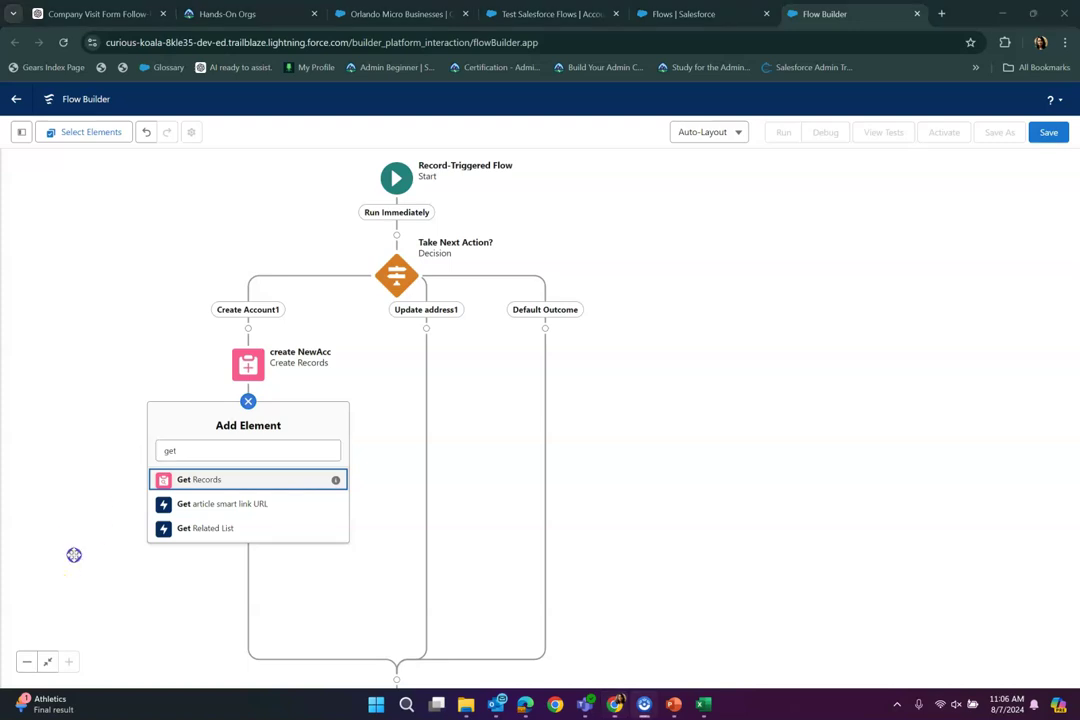
click(220, 479)
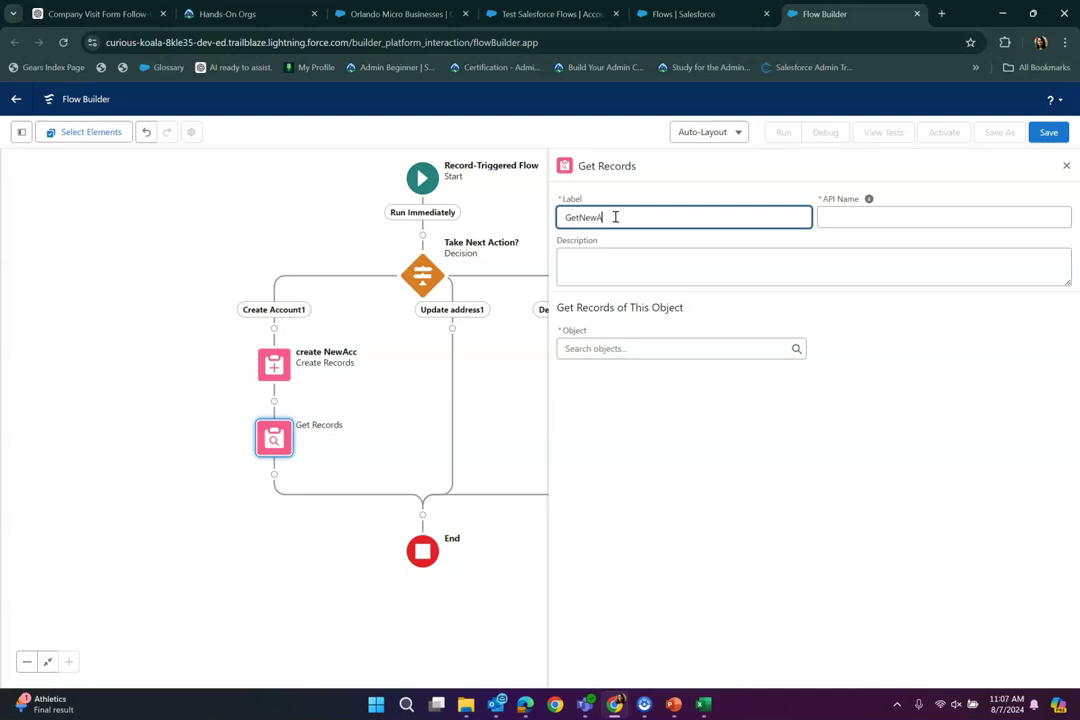
text(GetNewAcc)
click(930, 217)
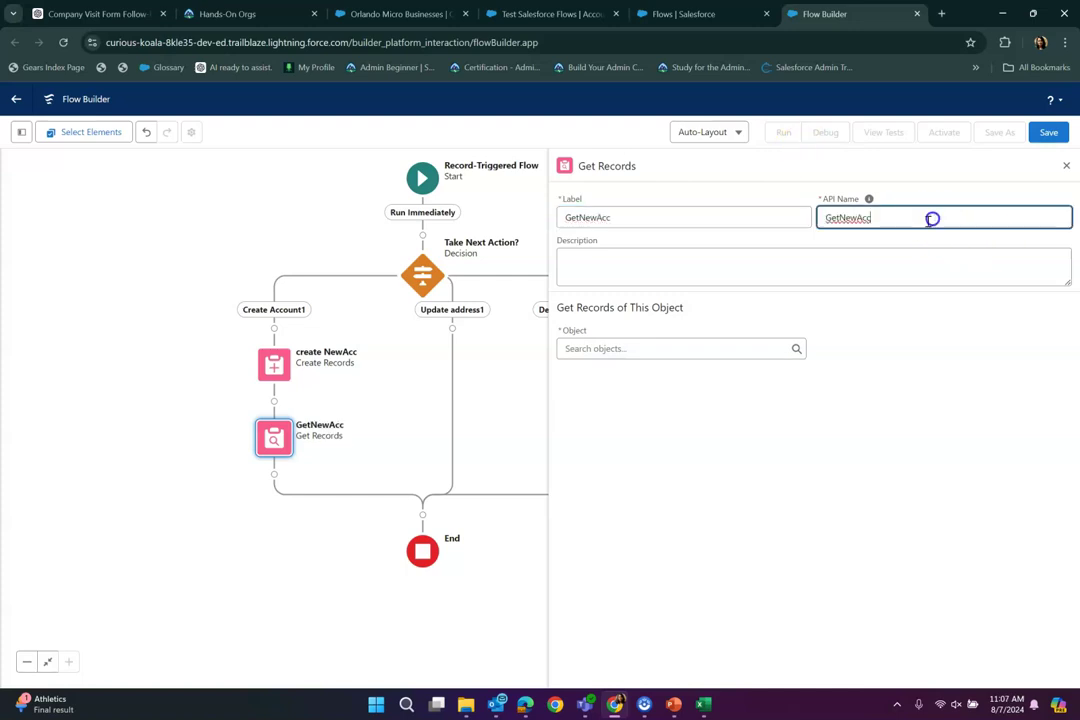
- Choose Account as the object whose records GetNewAcc retrieves
click(665, 349)
text(acc)
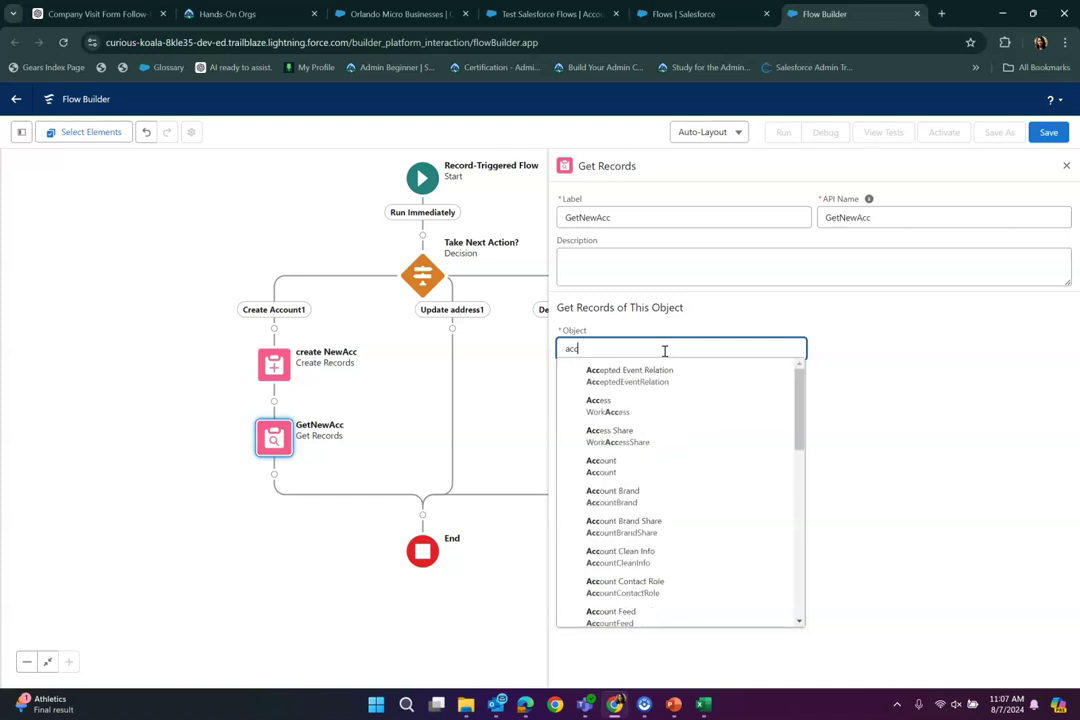
click(633, 462)
- Filter GetNewAcc's account records by Id Equals AccountId from create_NewAcc, and close the element's settings
scroll(808, 446, down, 1)
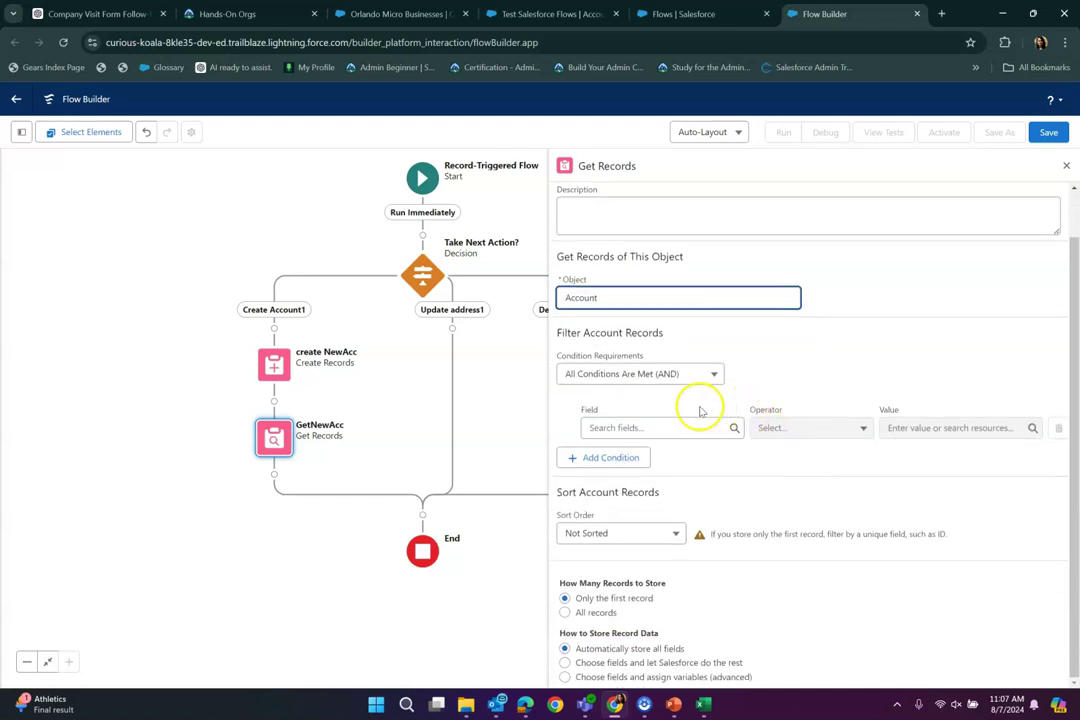
click(680, 427)
text(id)
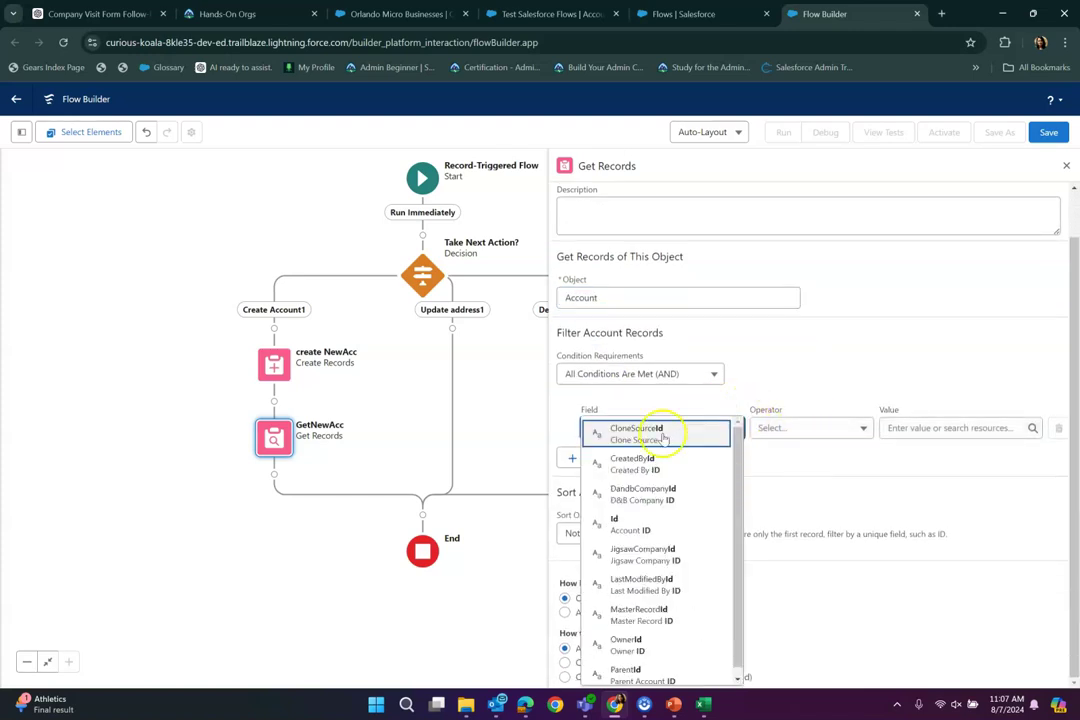
click(680, 522)
click(925, 432)
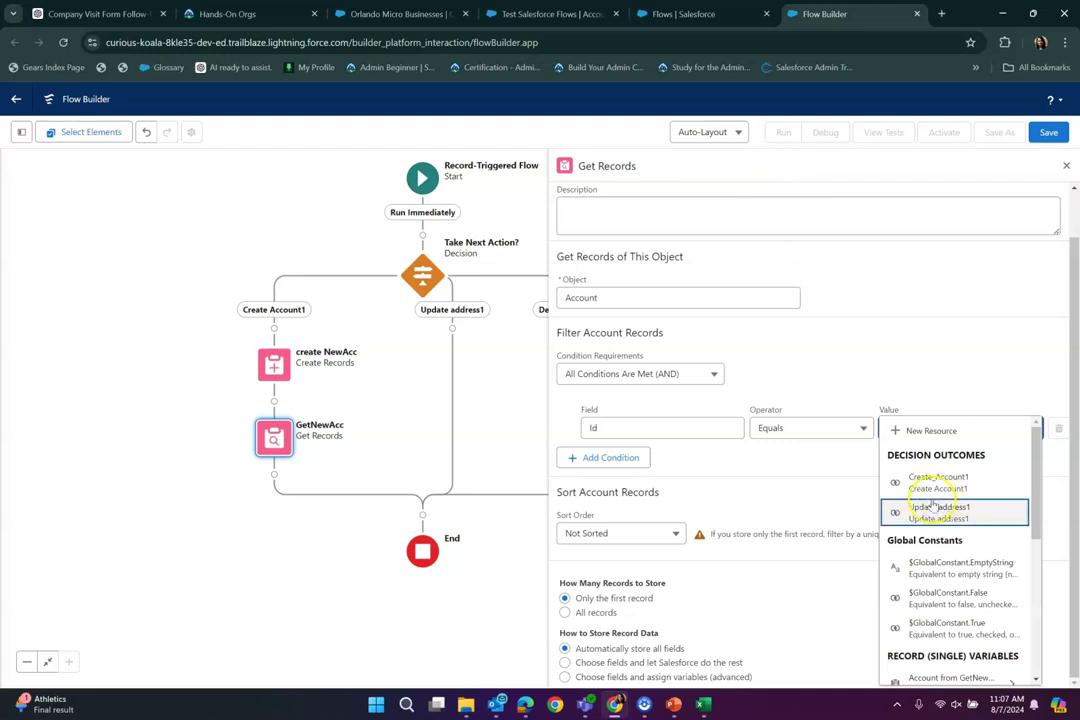
scroll(940, 560, down, 2)
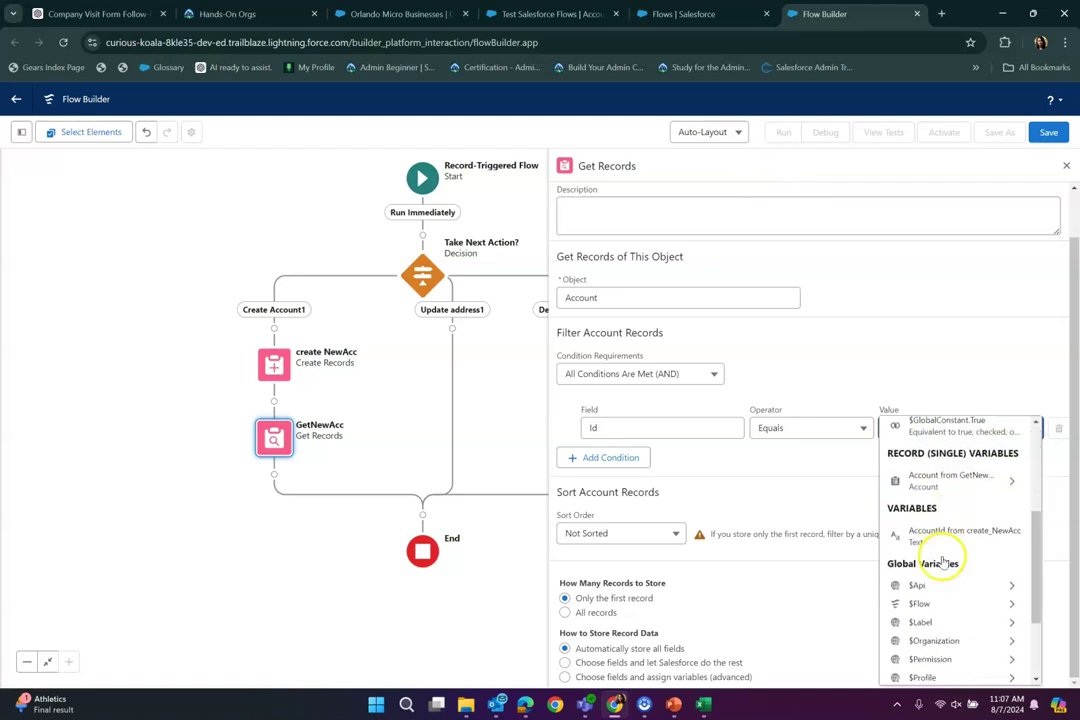
scroll(940, 560, down, 1)
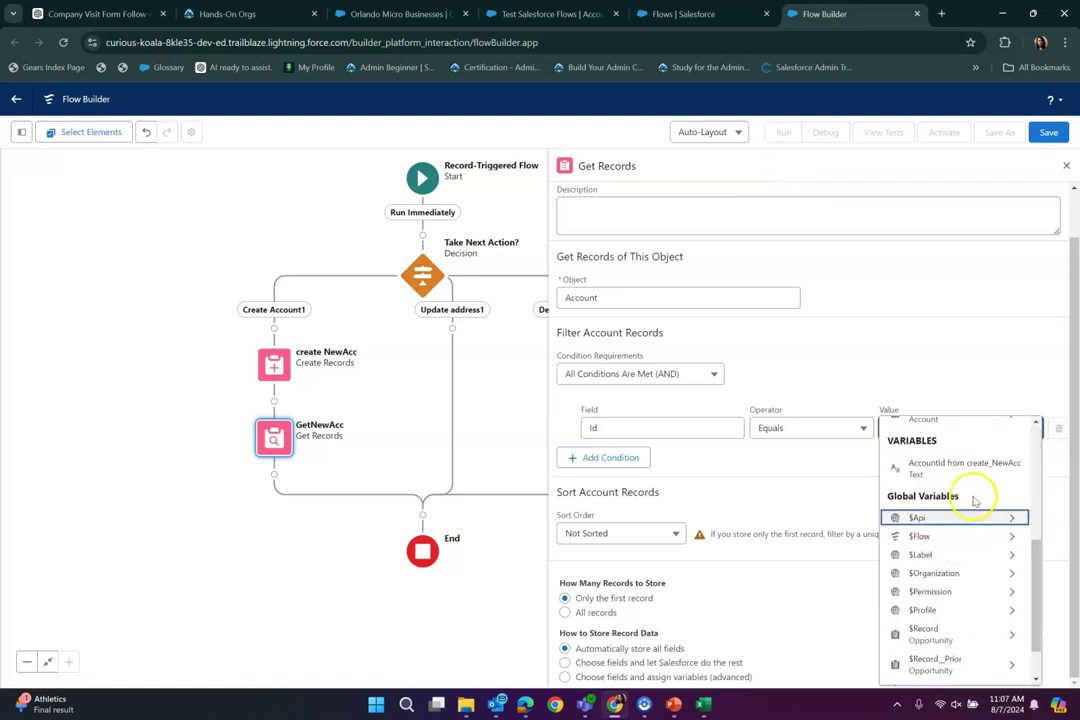
scroll(970, 520, up, 1)
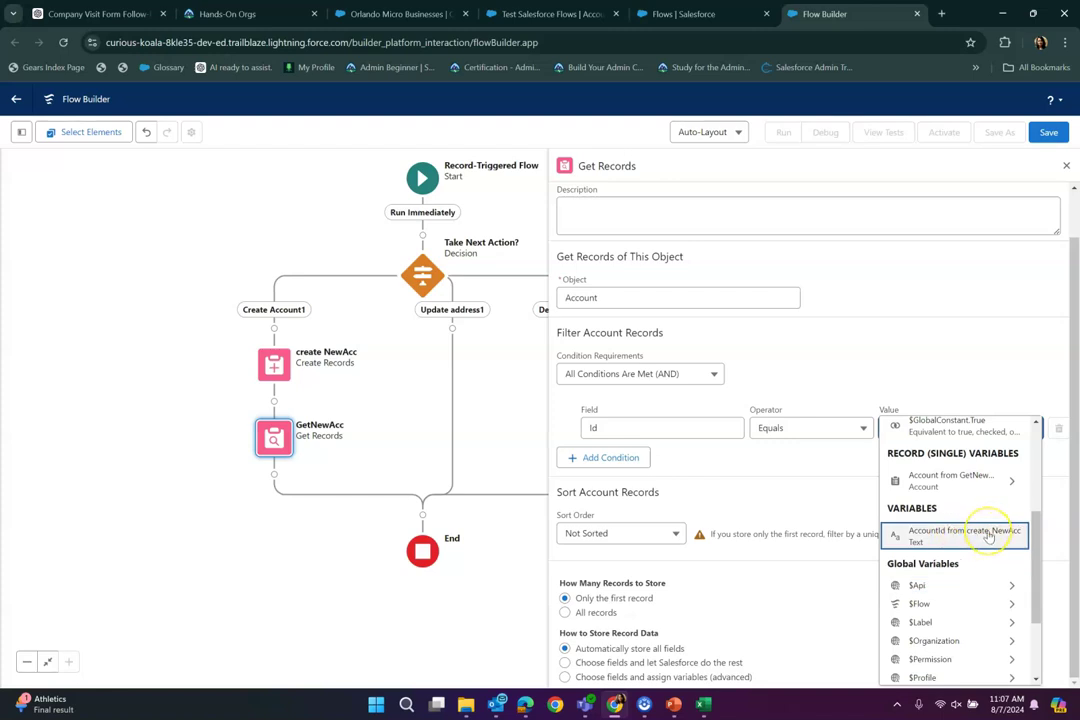
click(988, 537)
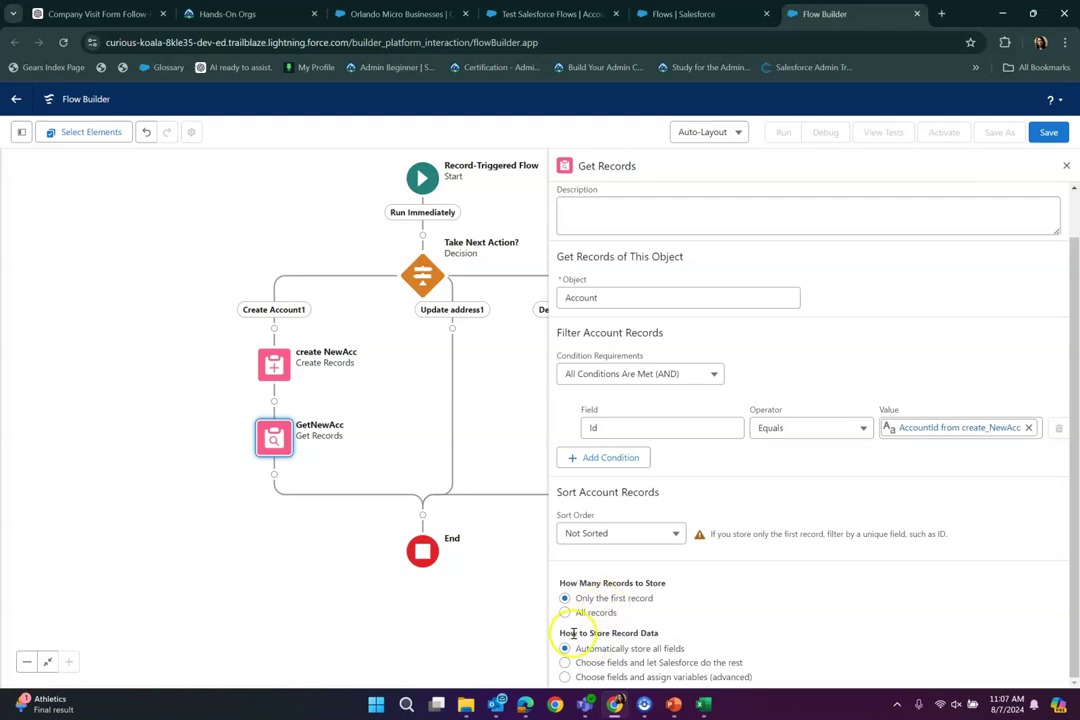
click(1064, 167)
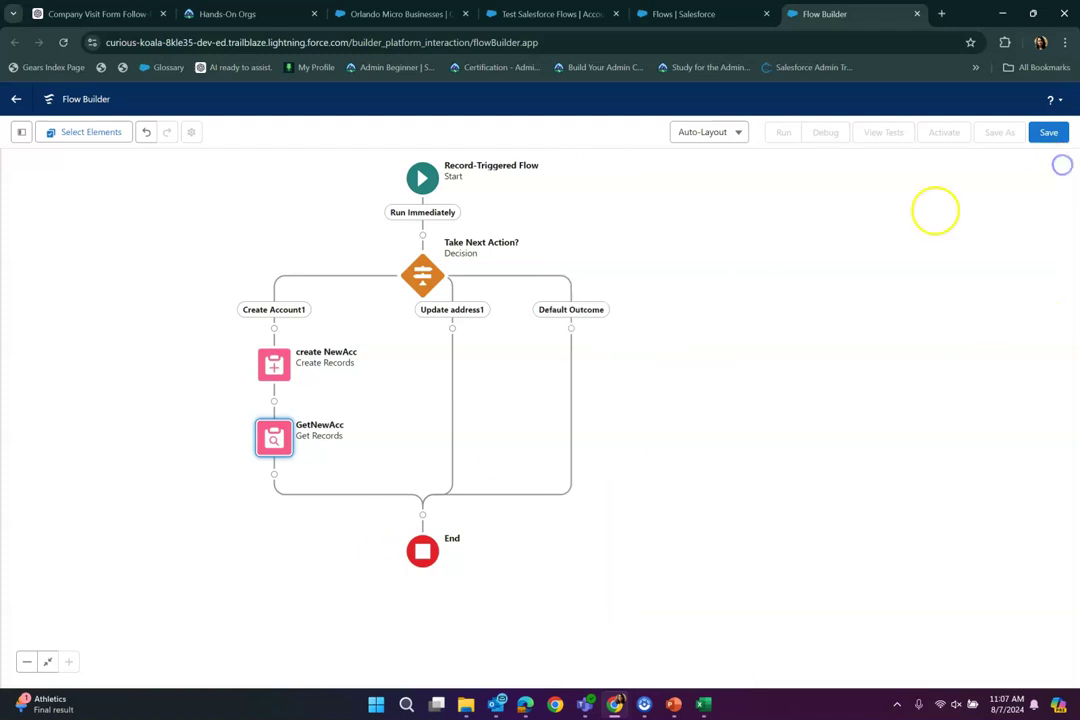
- Add an Update Records element after GetNewAcc, labelled UpdateOpp, that uses the opportunity record that triggered the flow
click(274, 476)
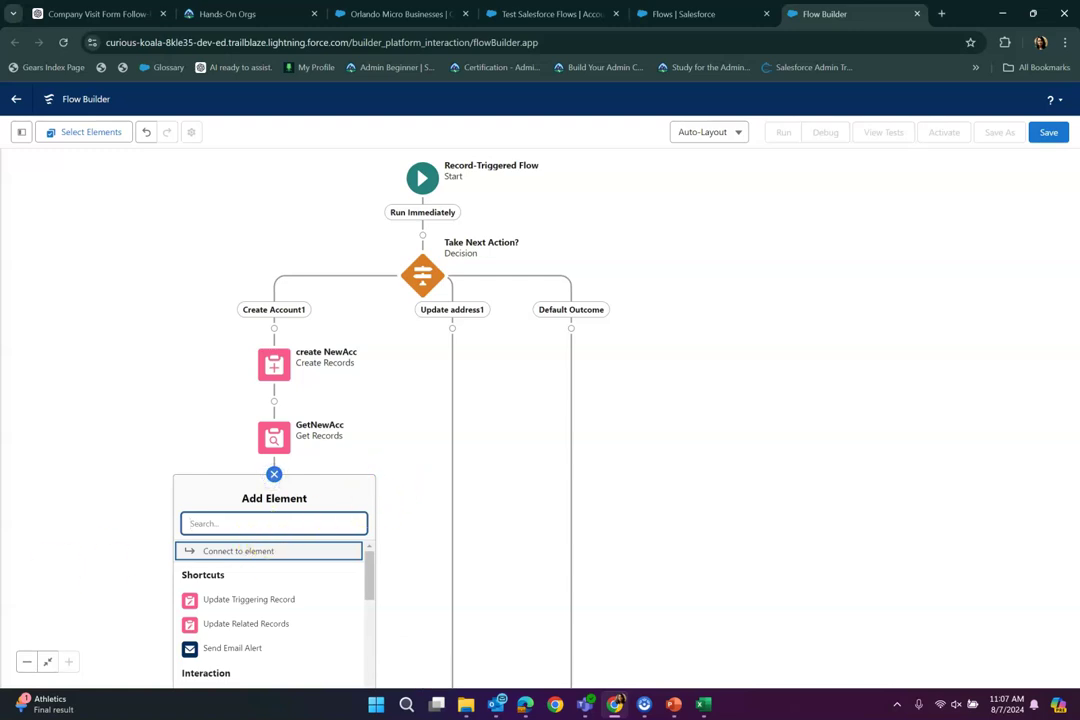
click(262, 624)
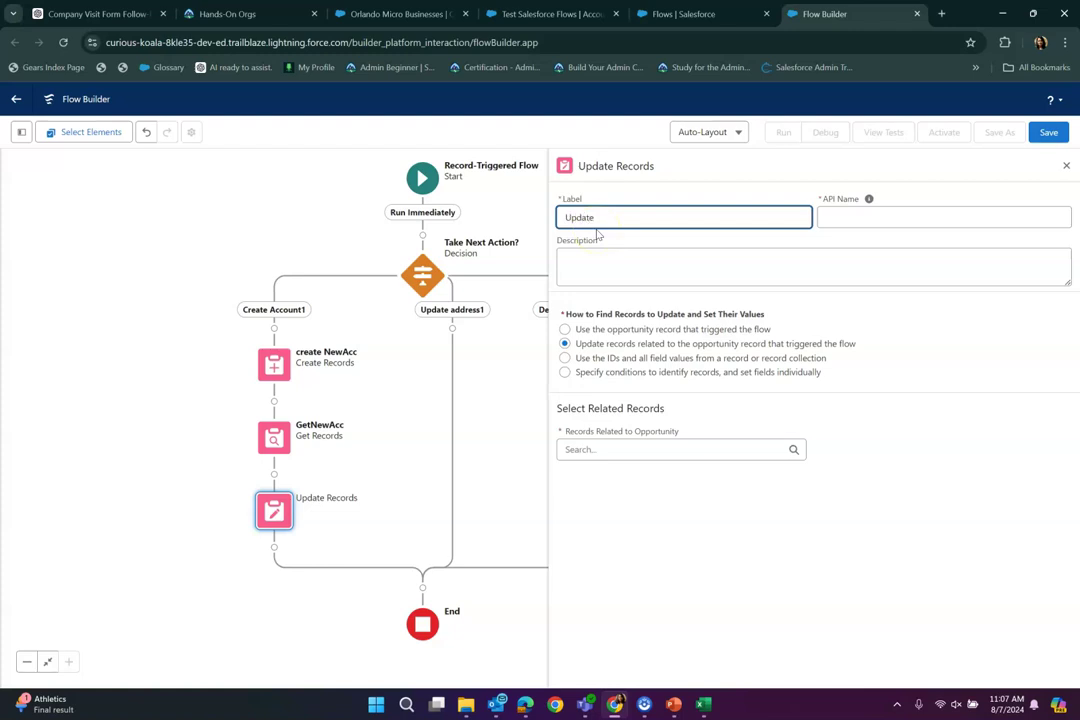
click(888, 208)
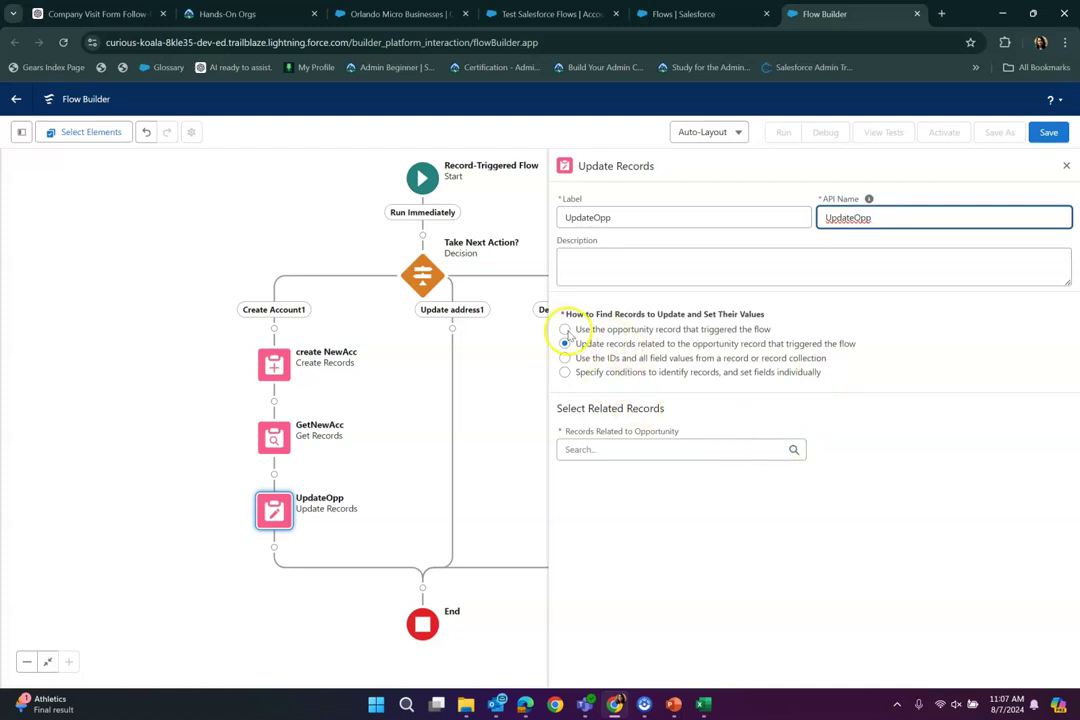
click(565, 329)
- Set the opportunity's AccountId in UpdateOpp to the Id of the account from GetNewAcc
click(653, 531)
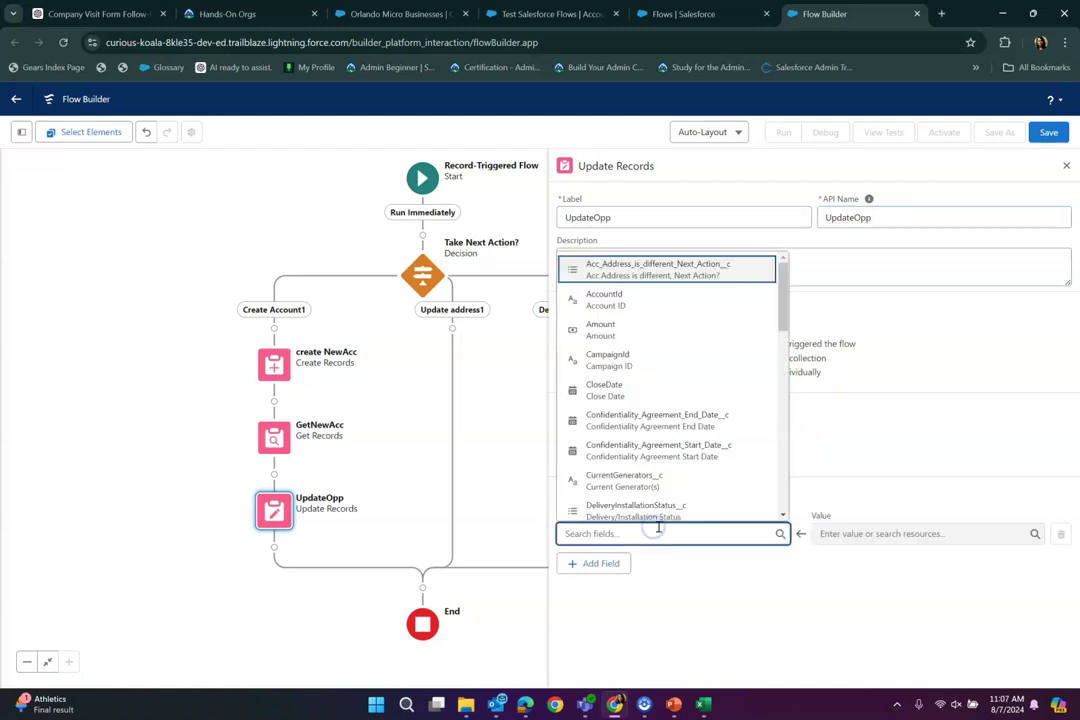
click(631, 301)
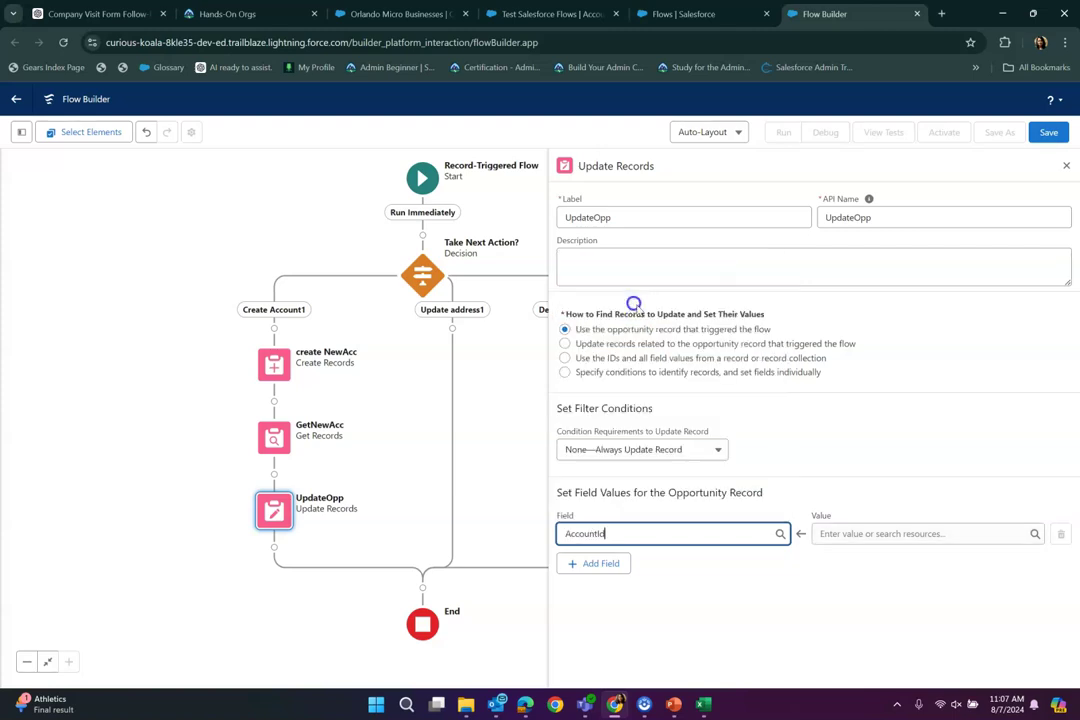
click(900, 533)
scroll(925, 450, down, 2)
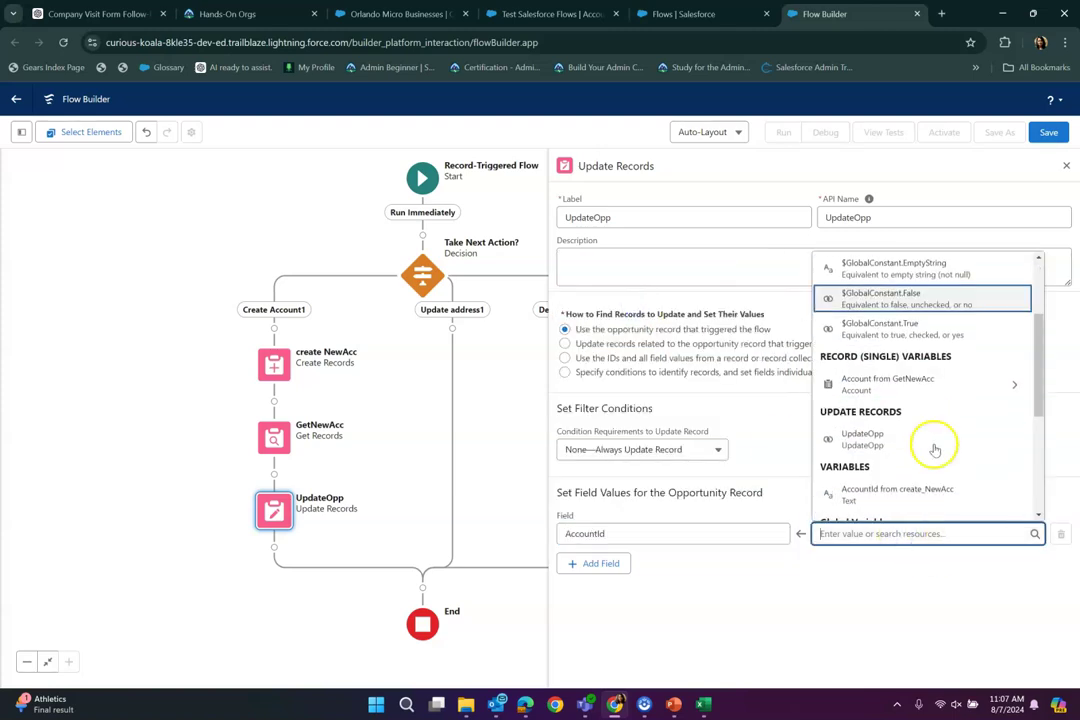
click(974, 383)
text(Id)
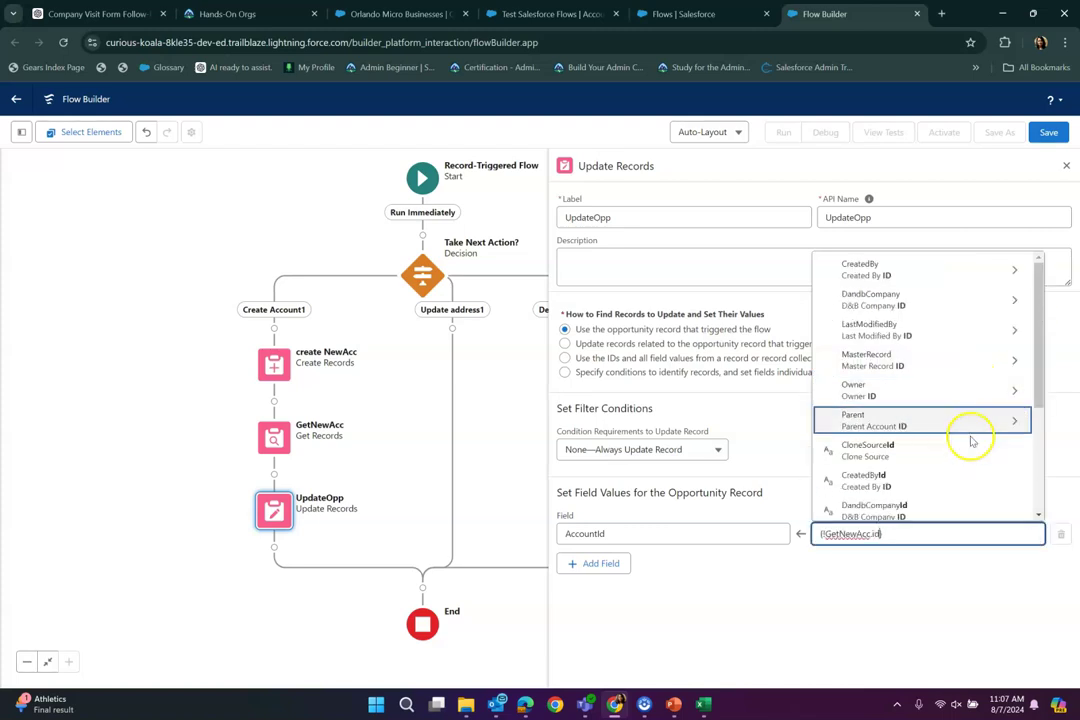
scroll(945, 410, down, 3)
click(905, 355)
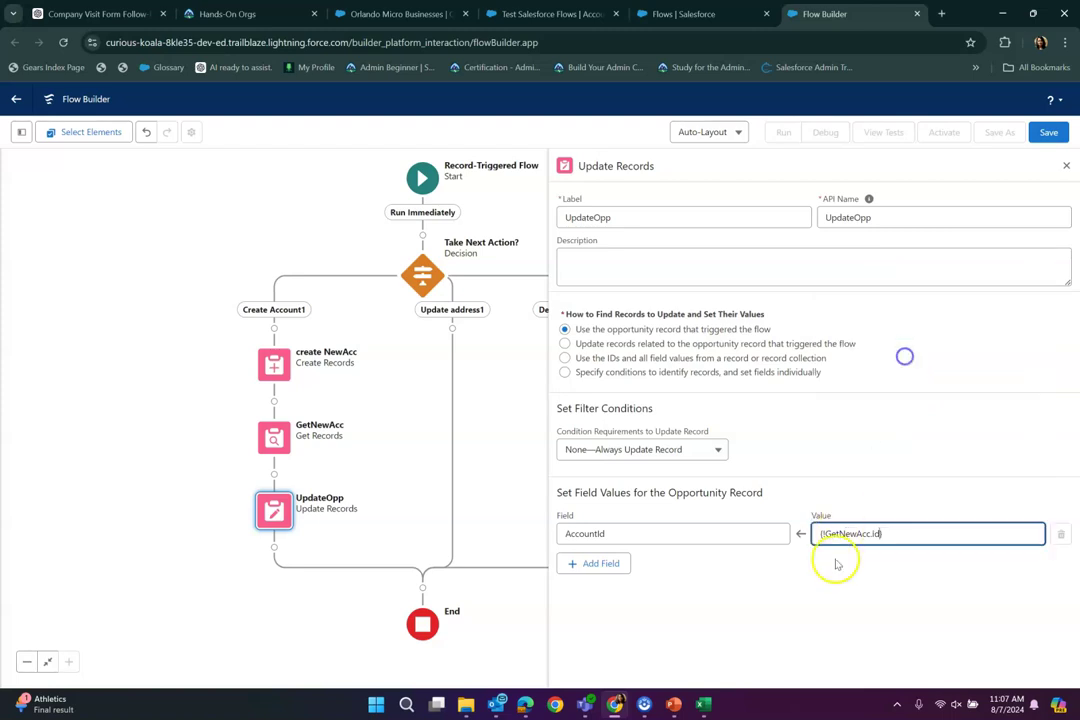
- Add the Acc_Address_is_different_Next_Action__c field to UpdateOpp with its value left blank, and close the element's settings
click(613, 566)
click(628, 576)
text(acc)
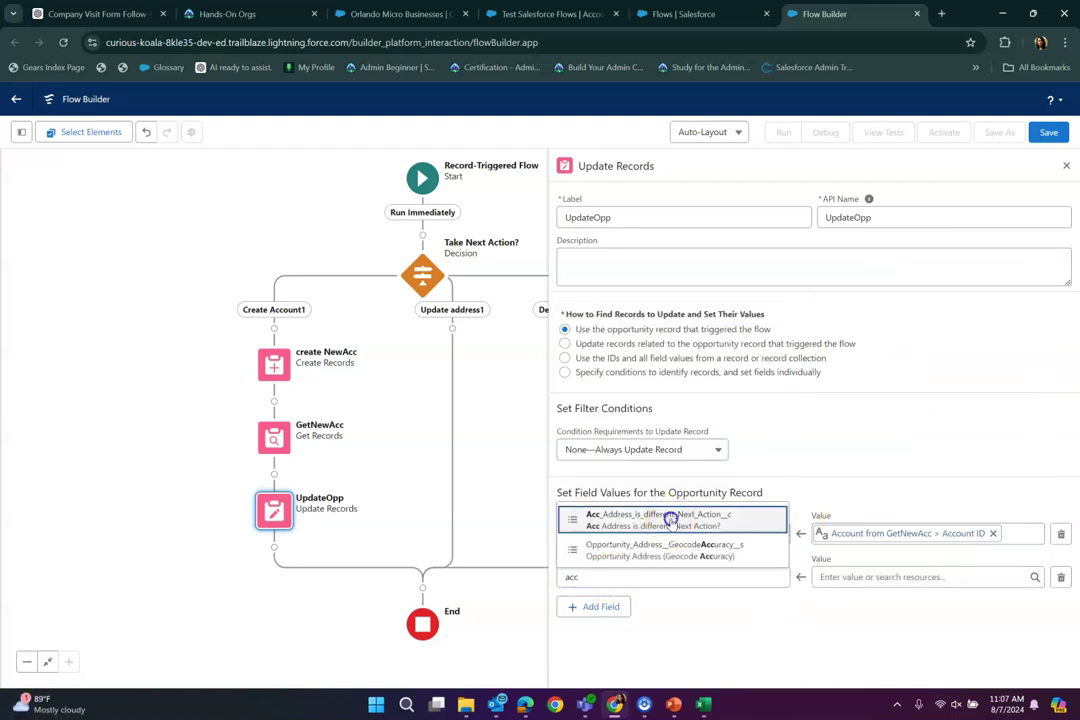
click(670, 517)
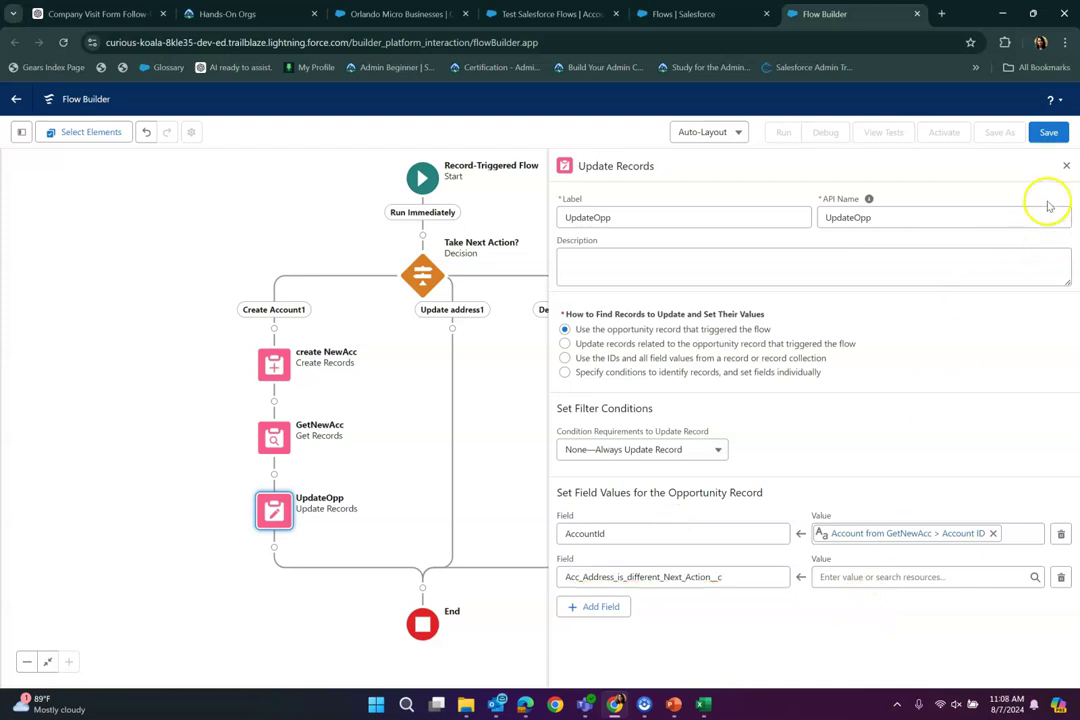
click(1068, 168)
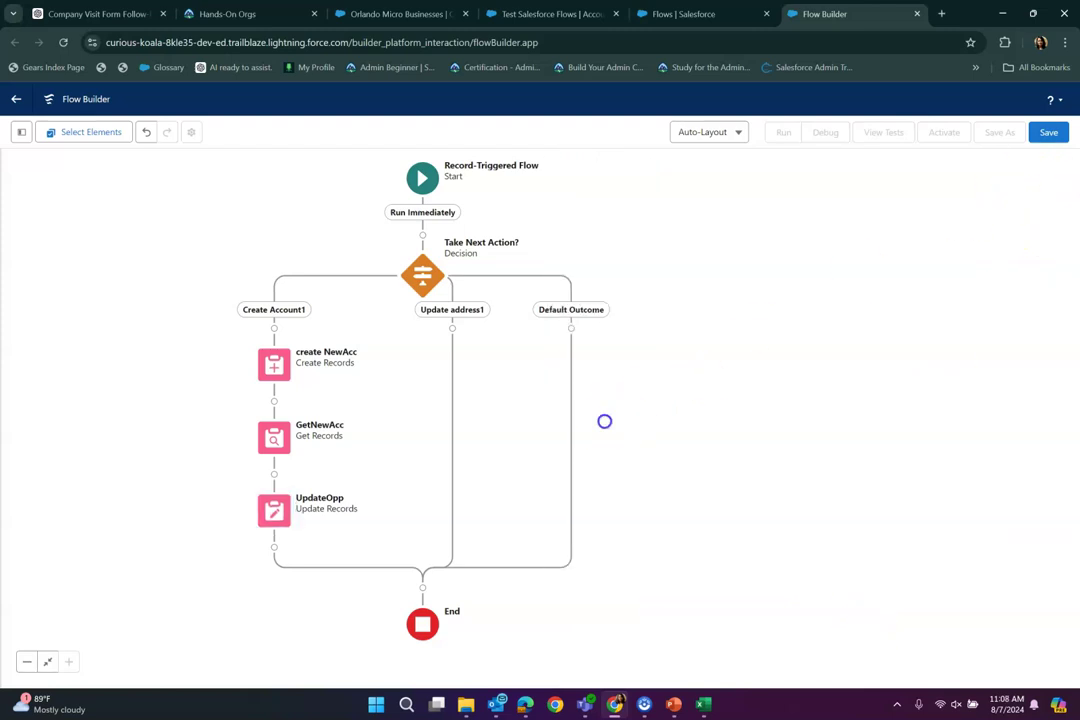
- Add an Update Records element on the Update address1 path, with label and API name UpdateAddress
drag(394, 453, 374, 410)
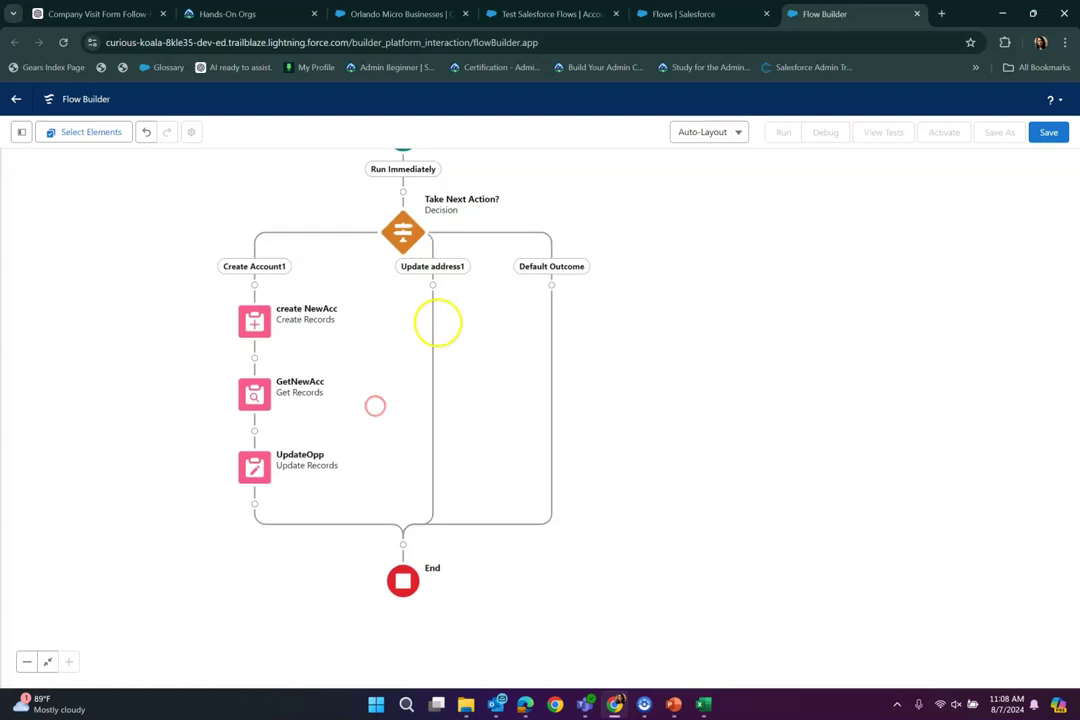
click(433, 285)
click(432, 330)
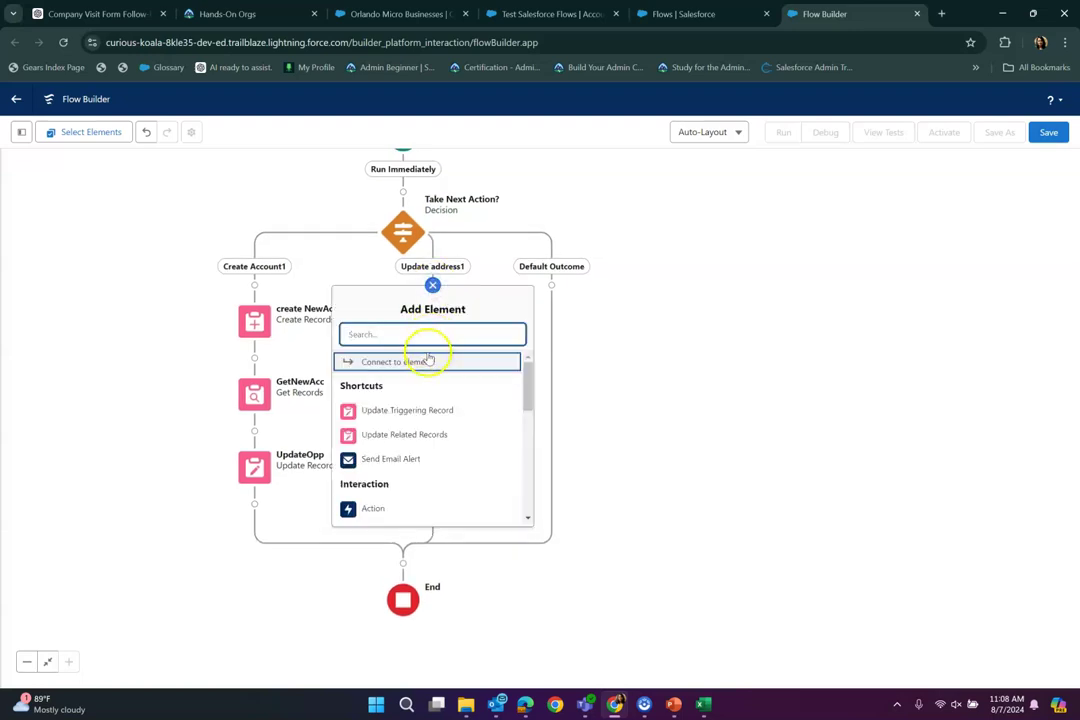
click(422, 434)
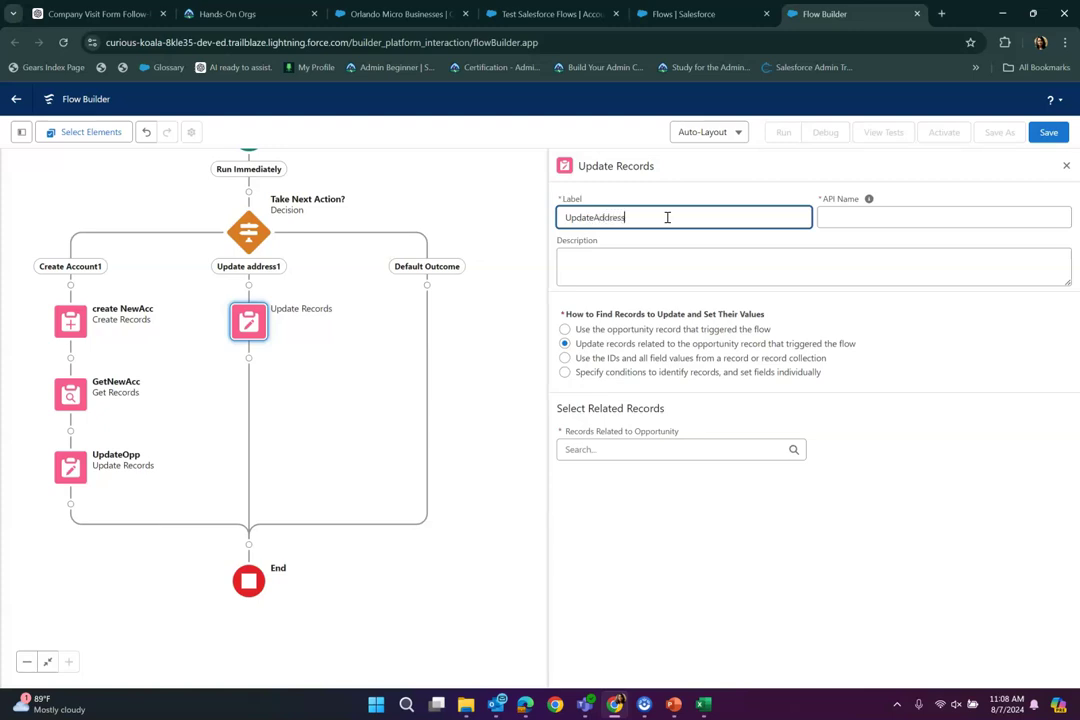
click(884, 215)
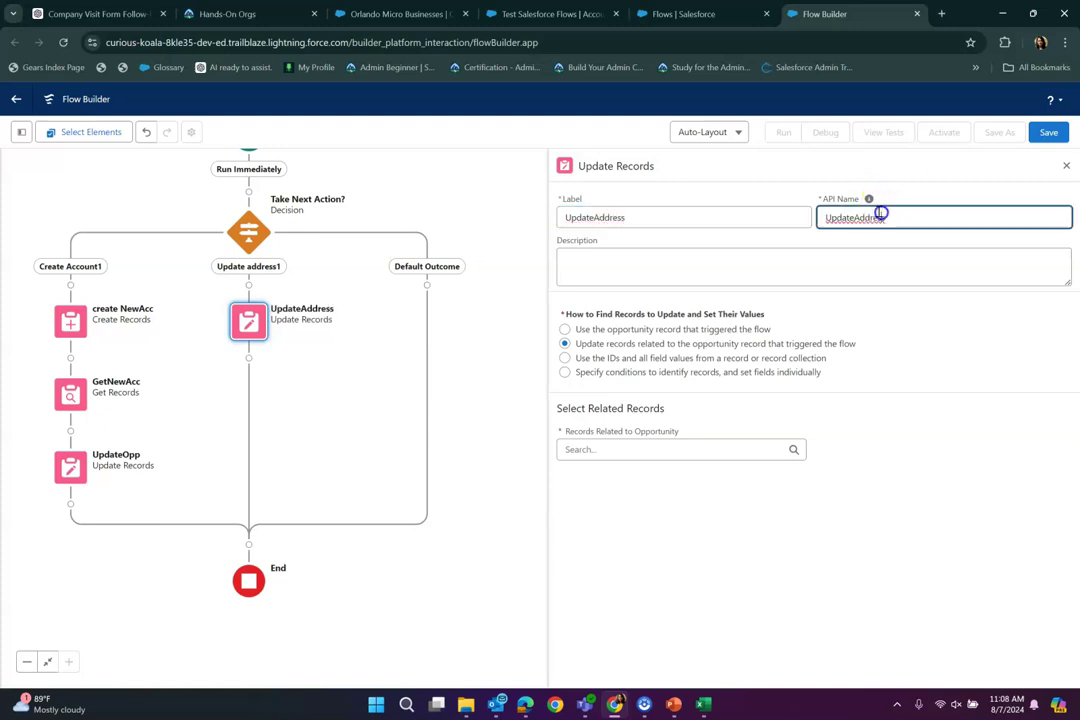
- Make UpdateAddress identify records by specified conditions and choose Account as the object to update
click(565, 372)
click(663, 450)
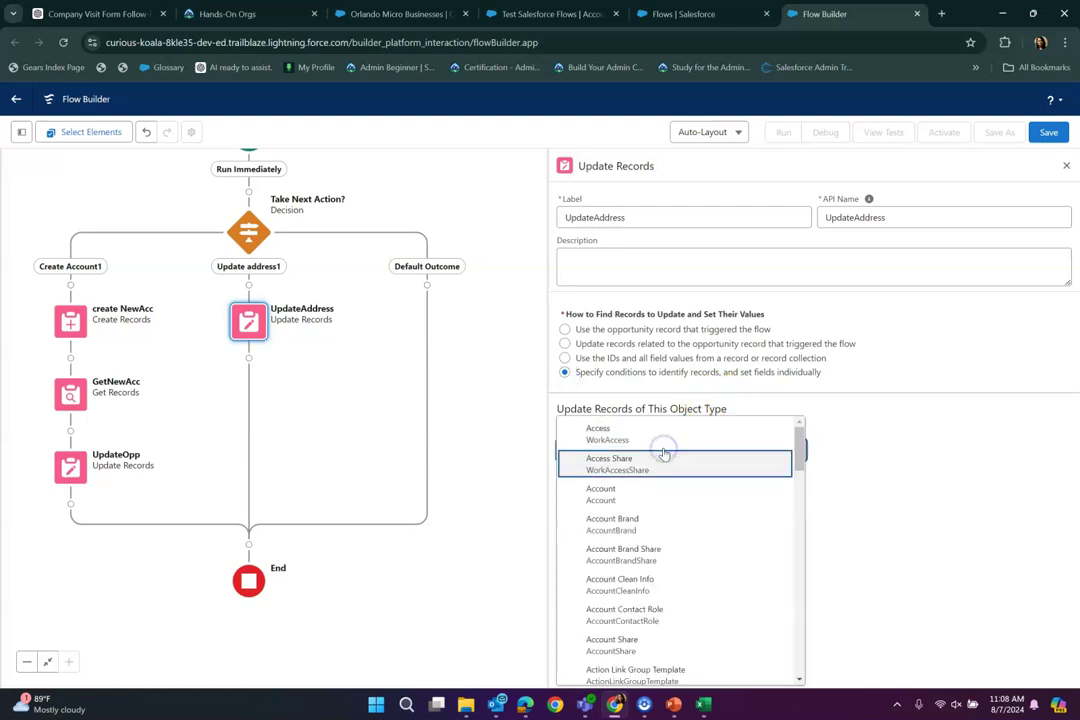
text(Account)
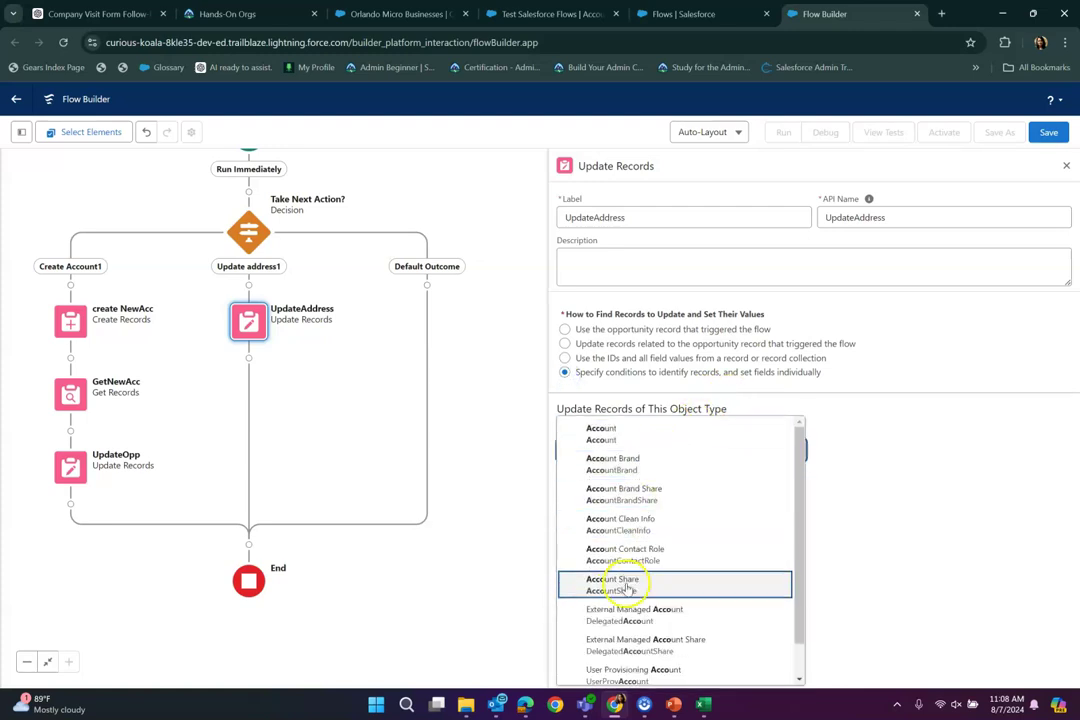
click(615, 432)
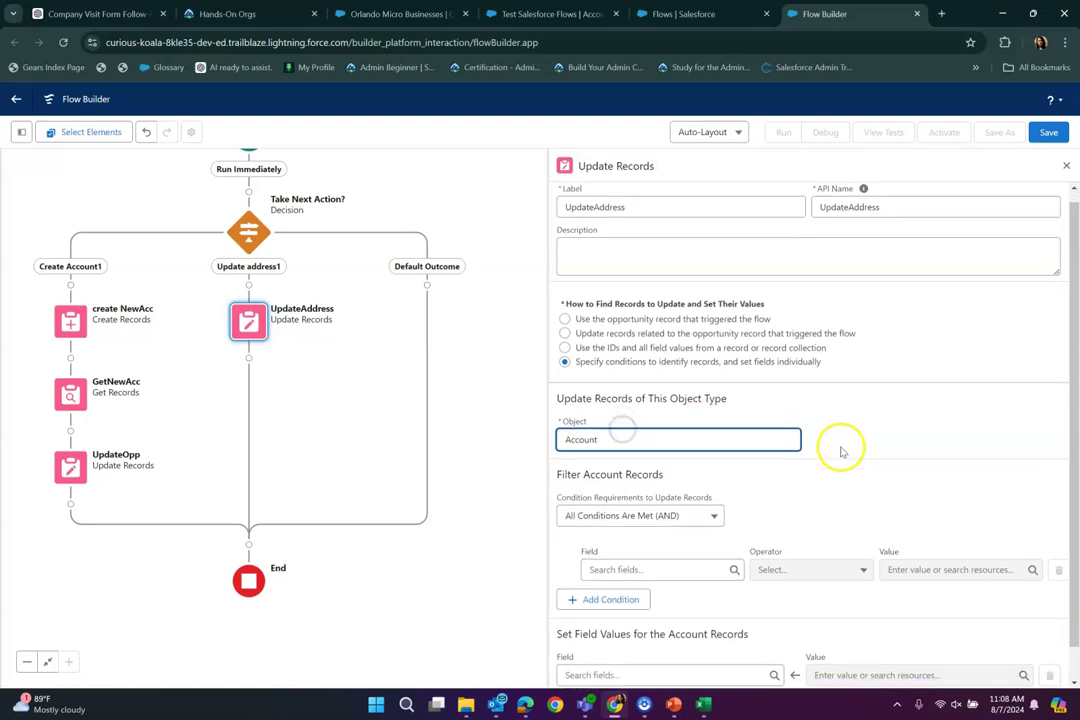
- Filter UpdateAddress's account records by Id Equals the account Id of the triggering opportunity record ($Record > Account > Id)
click(673, 531)
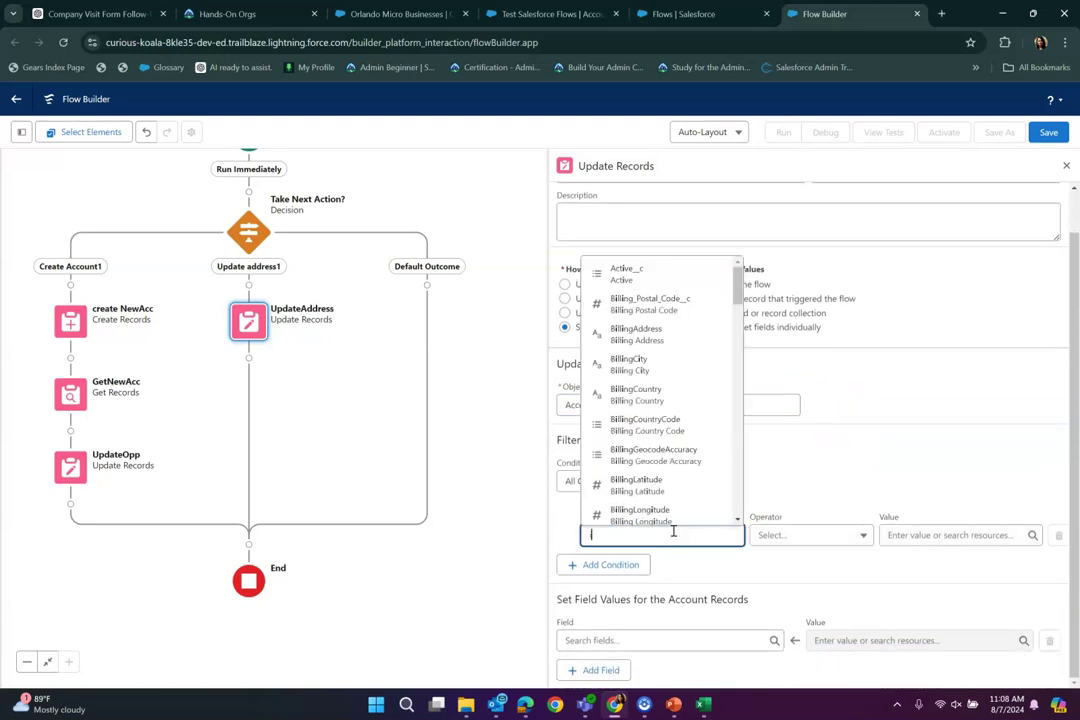
text(Id)
click(660, 362)
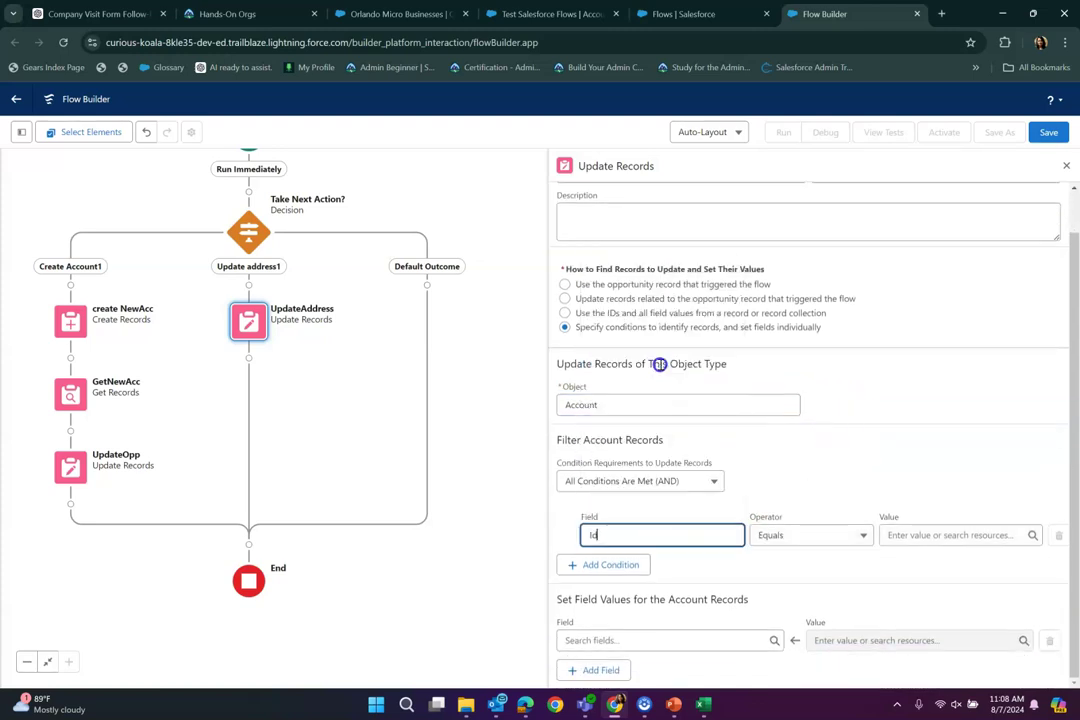
click(895, 530)
scroll(974, 400, down, 2)
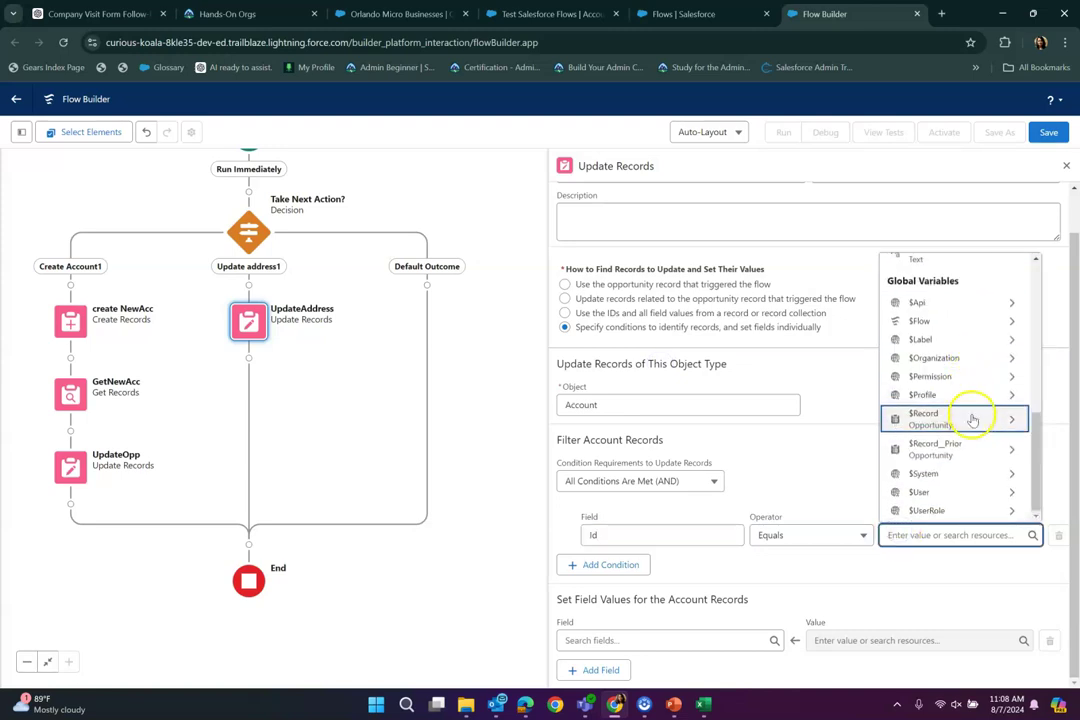
click(958, 417)
click(932, 342)
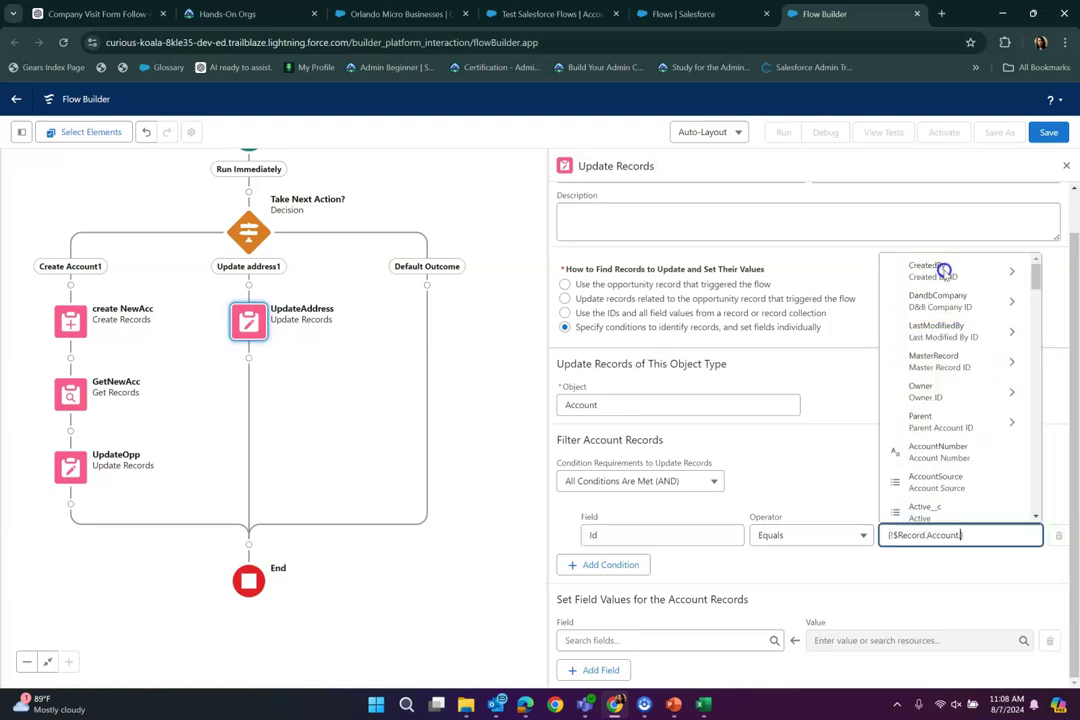
text(id)
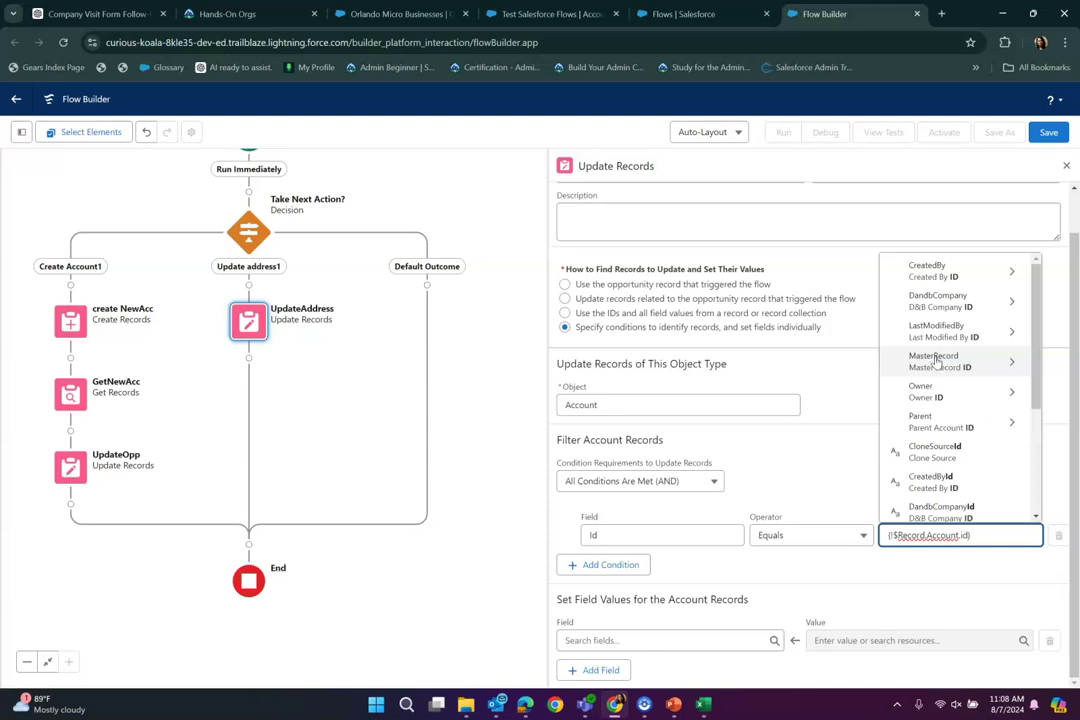
scroll(936, 360, down, 3)
click(935, 352)
click(923, 583)
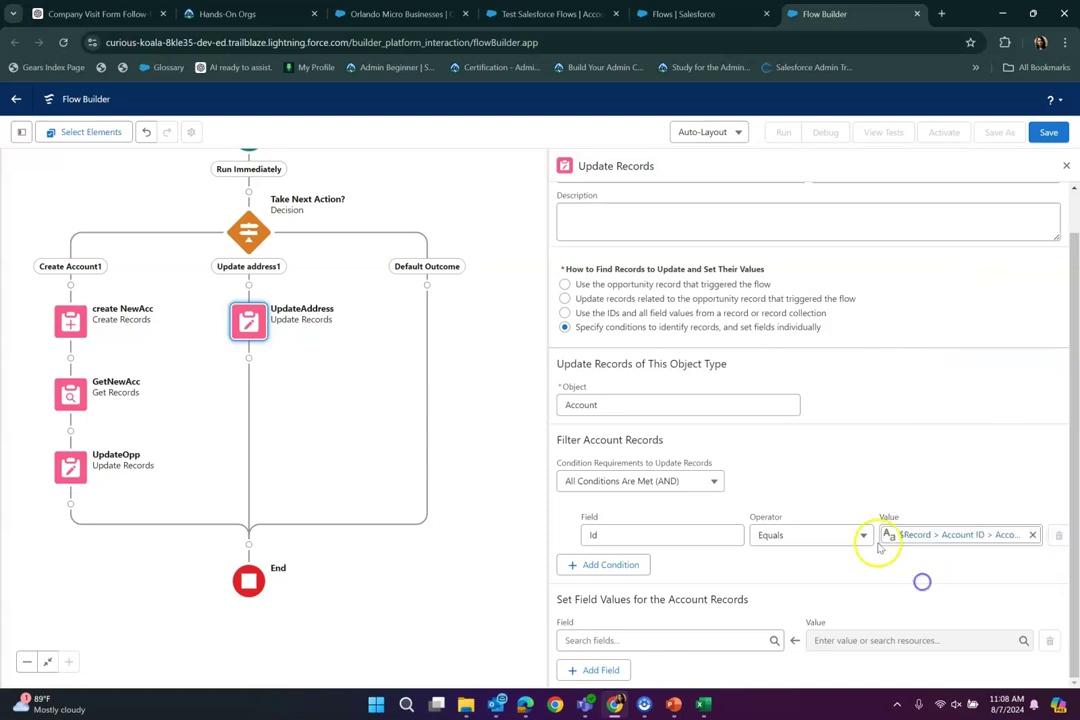
- Set the account's BillingStreet in UpdateAddress to the triggering record's Opportunity Address (Street)
click(702, 639)
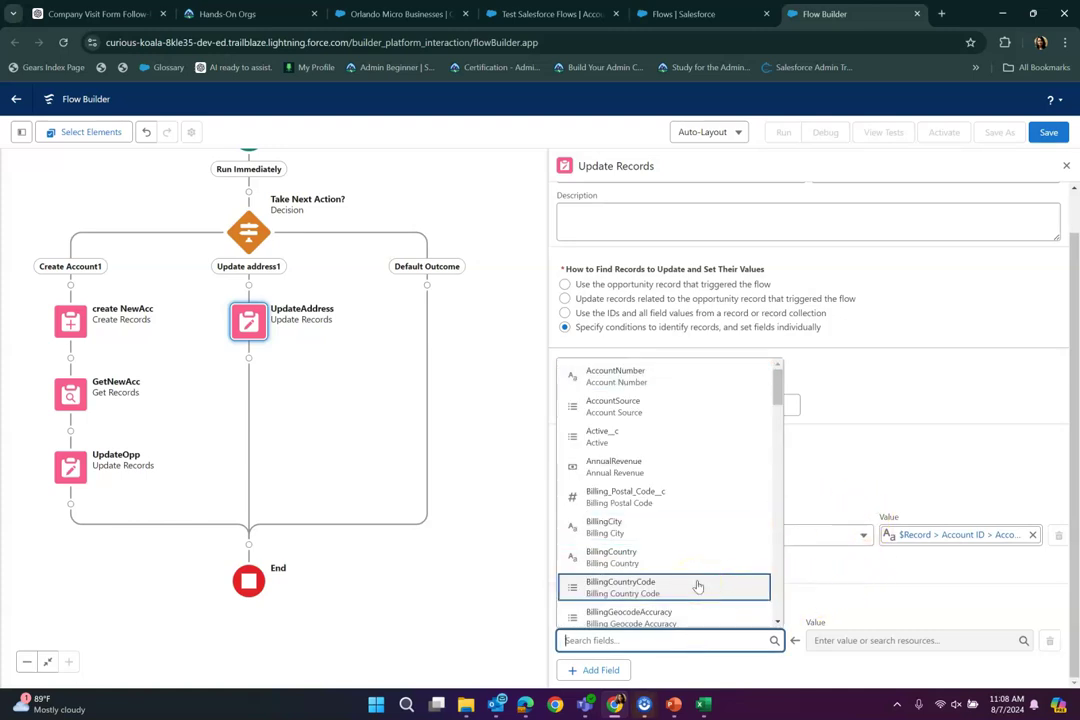
text(stree)
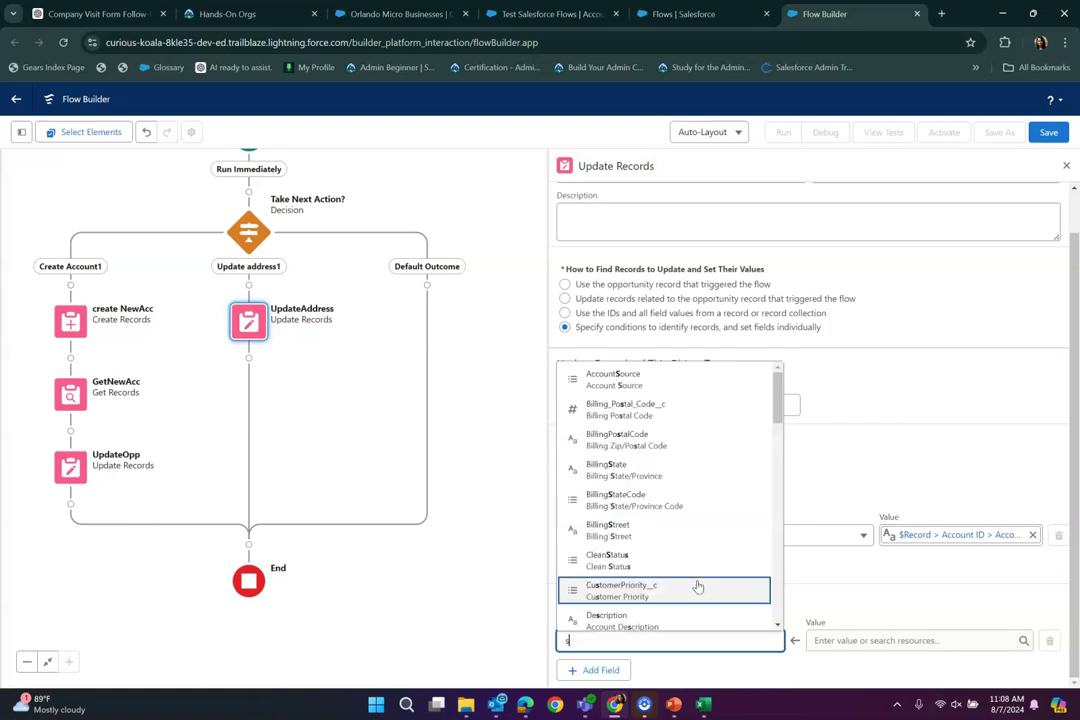
click(698, 582)
click(898, 638)
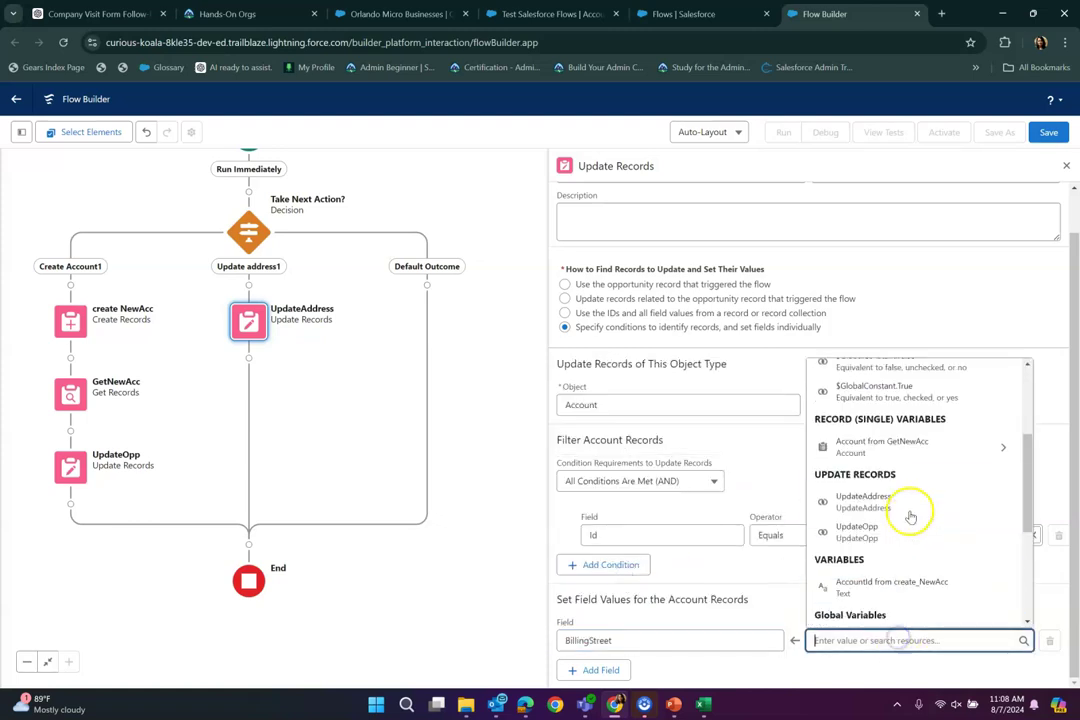
scroll(911, 513, down, 5)
click(876, 523)
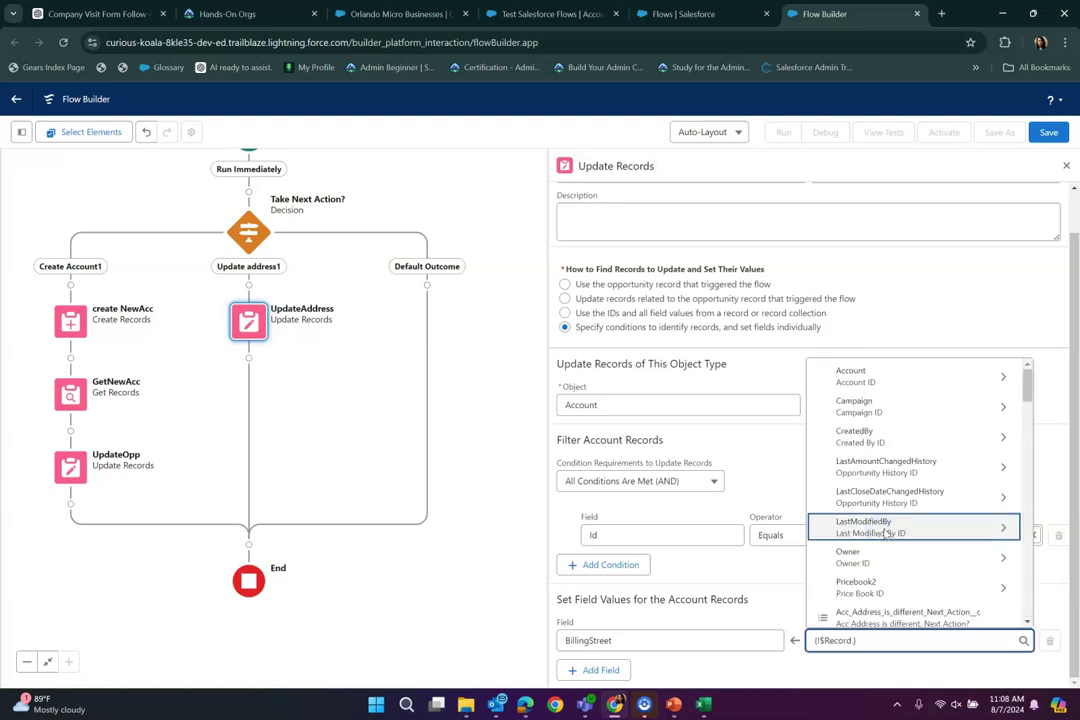
text(street)
click(889, 607)
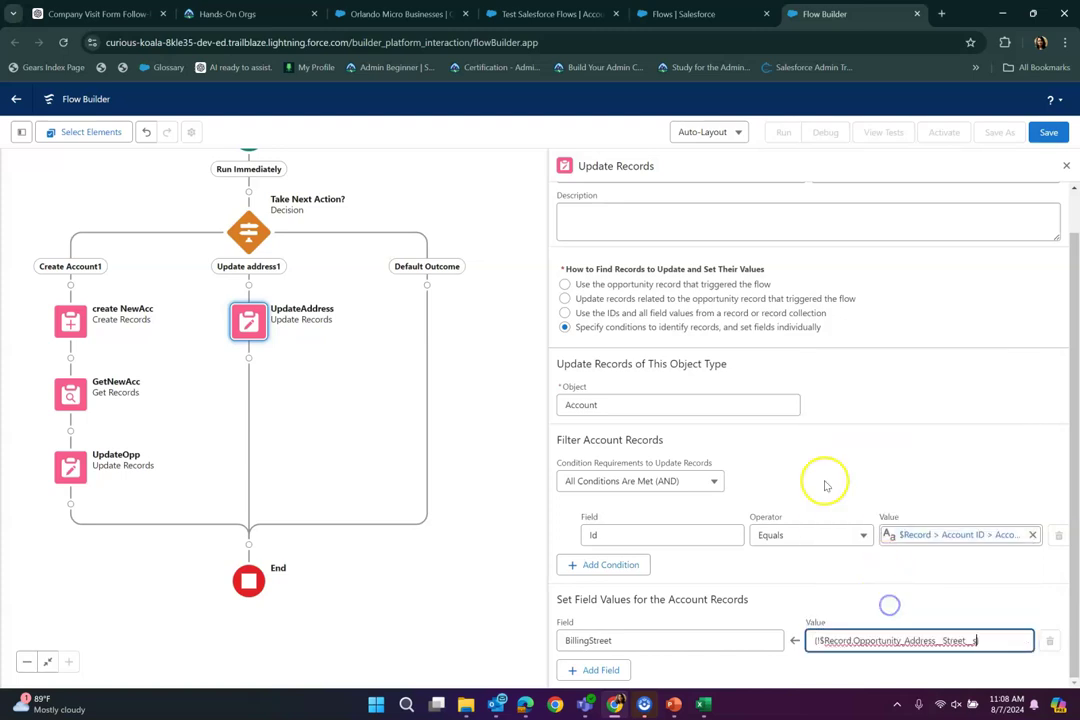
- Add a BillingCity field to UpdateAddress and set it to the triggering record's Opportunity Address (City)
click(620, 669)
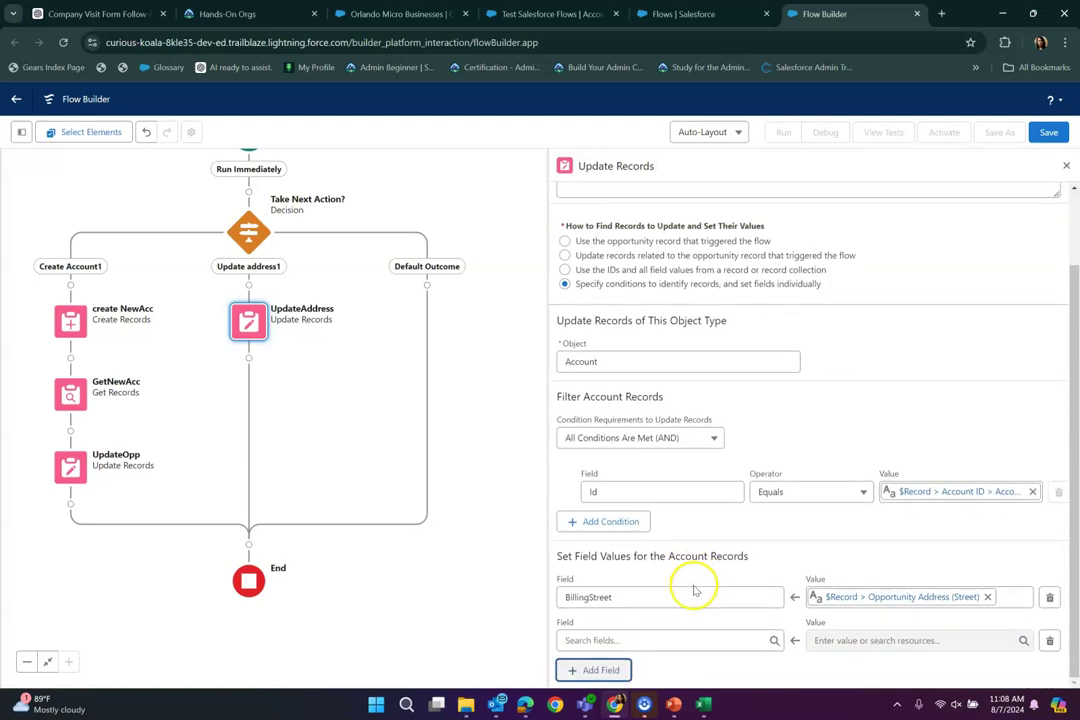
click(670, 639)
text(city)
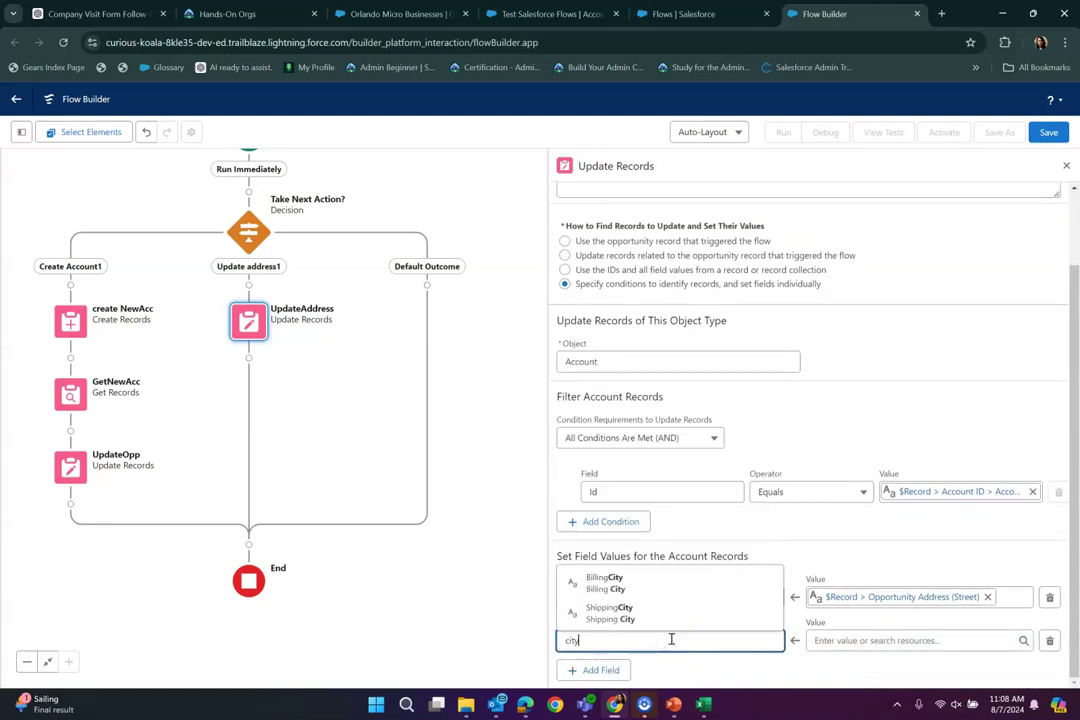
click(639, 581)
click(822, 640)
scroll(940, 476, down, 1)
click(908, 520)
text(ci)
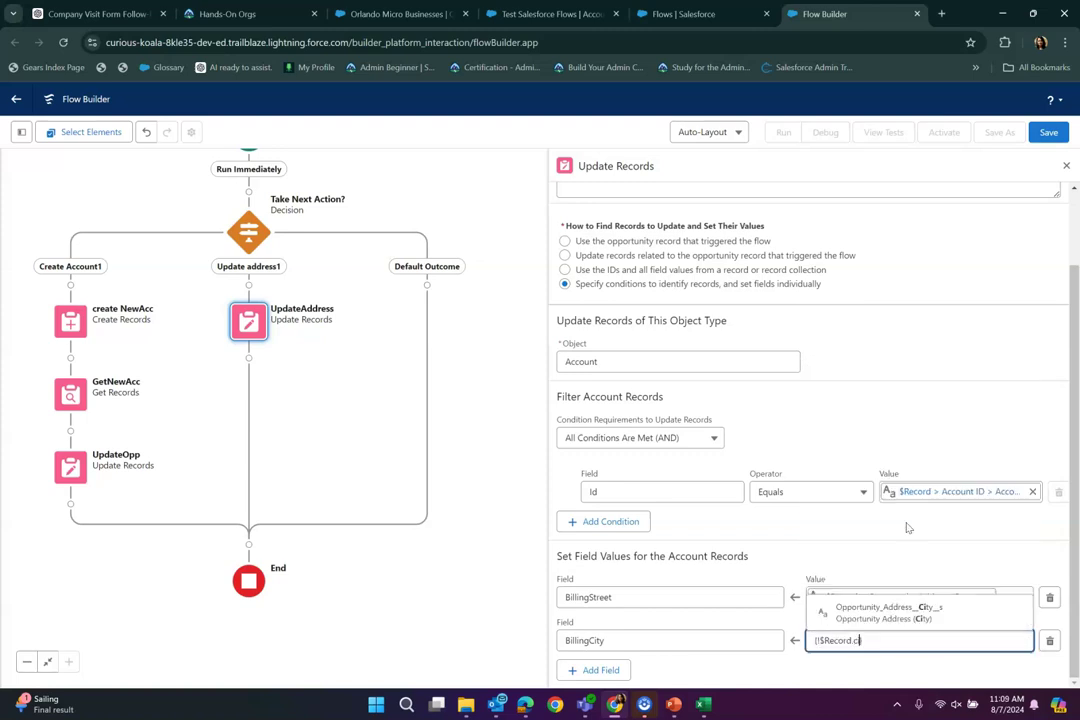
text(ty)
click(893, 613)
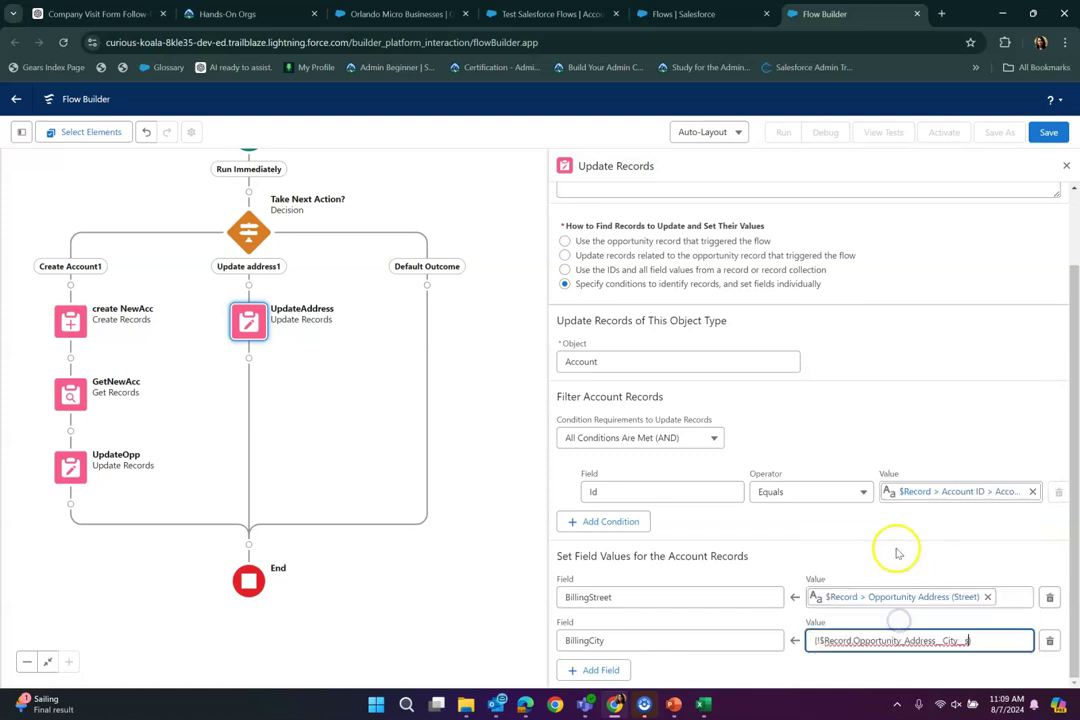
- Add a BillingStateCode field to the account values set by UpdateAddress
click(603, 670)
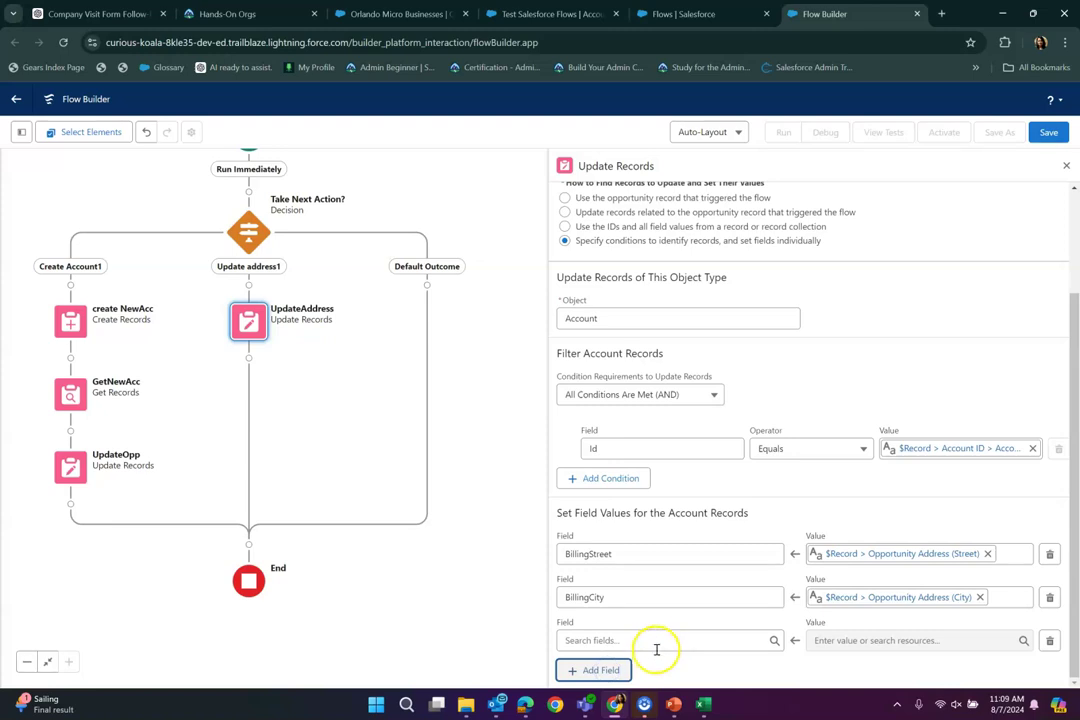
click(658, 640)
text(sta)
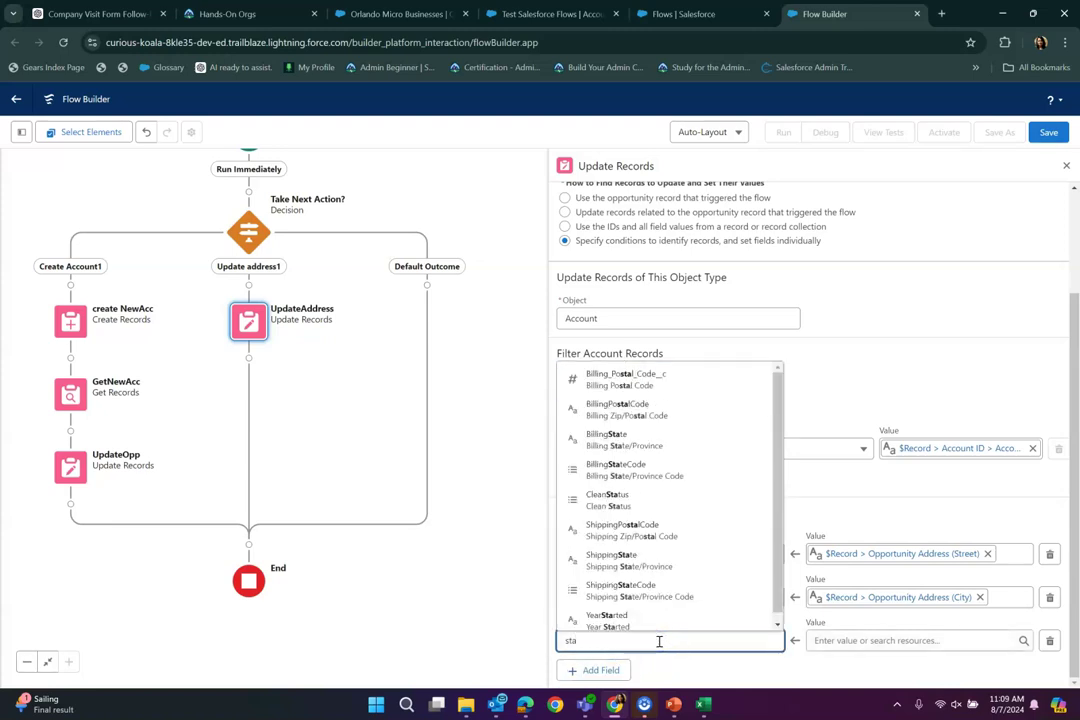
text(te)
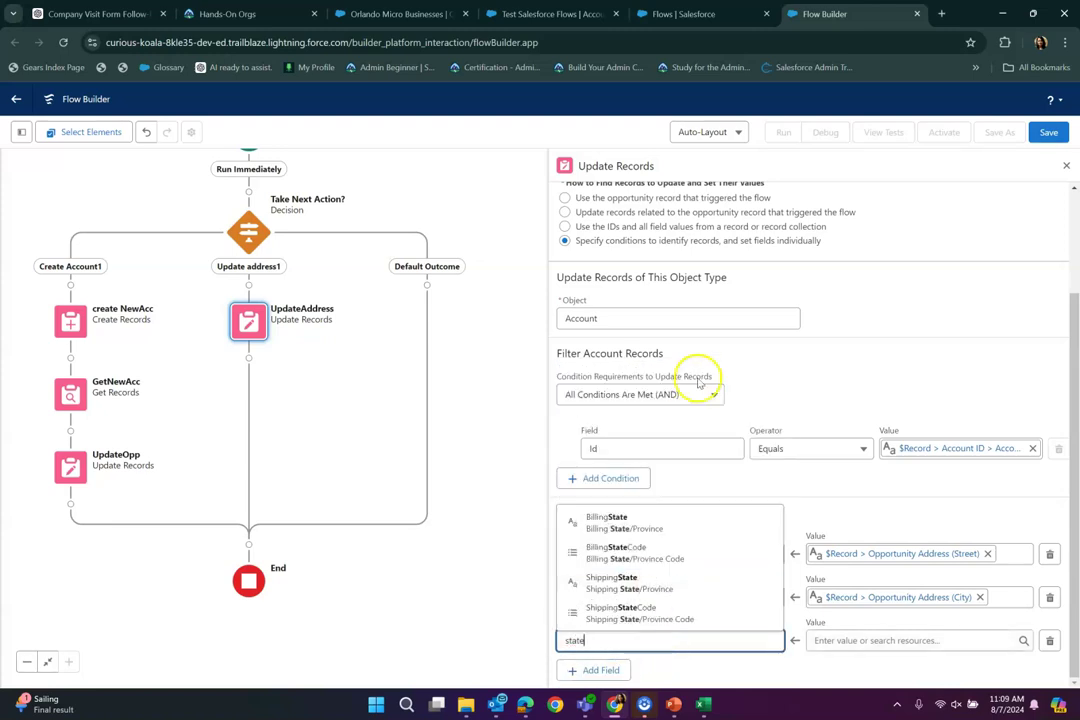
click(679, 549)
- Set BillingStateCode in UpdateAddress to the triggering record's Opportunity Address (State/Province)
click(875, 641)
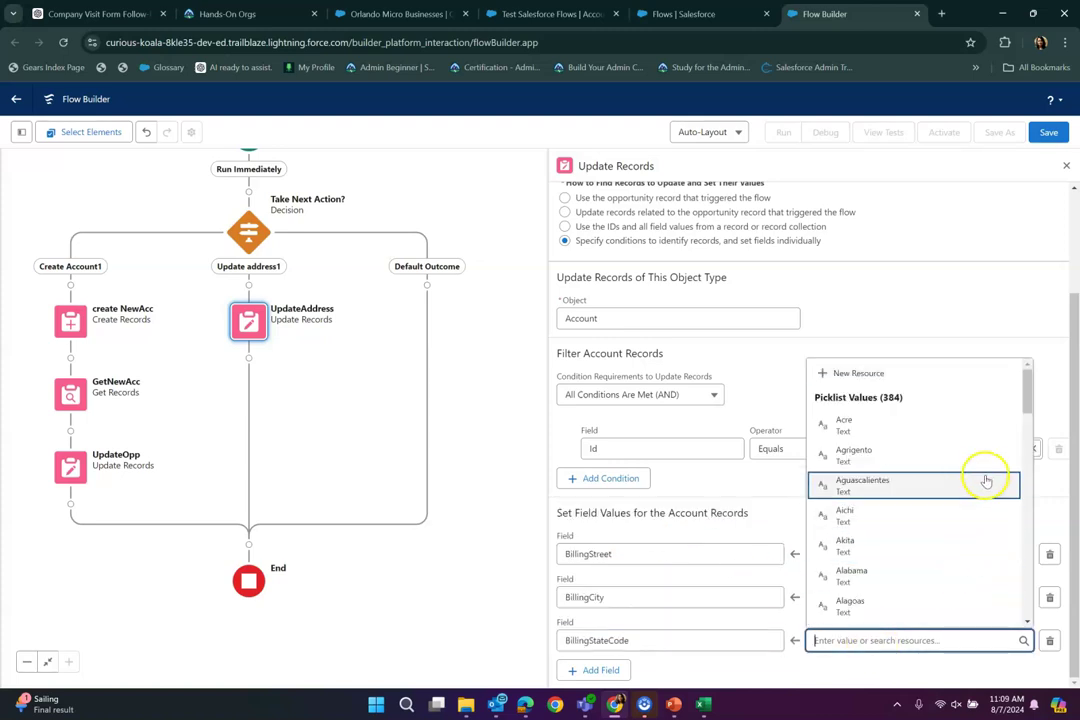
scroll(1030, 610, down, 10)
scroll(1027, 615, down, 8)
scroll(1025, 610, down, 5)
scroll(1025, 552, down, 10)
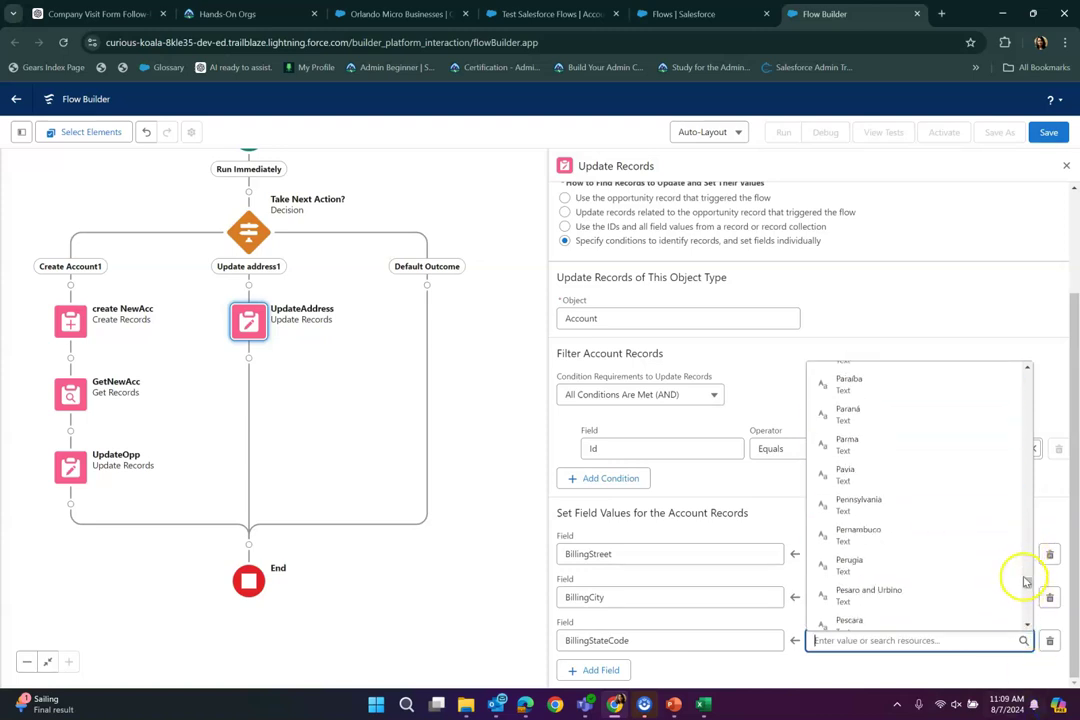
scroll(1024, 600, up, 3)
scroll(1025, 620, down, 15)
scroll(1022, 630, down, 15)
scroll(935, 523, down, 3)
click(892, 590)
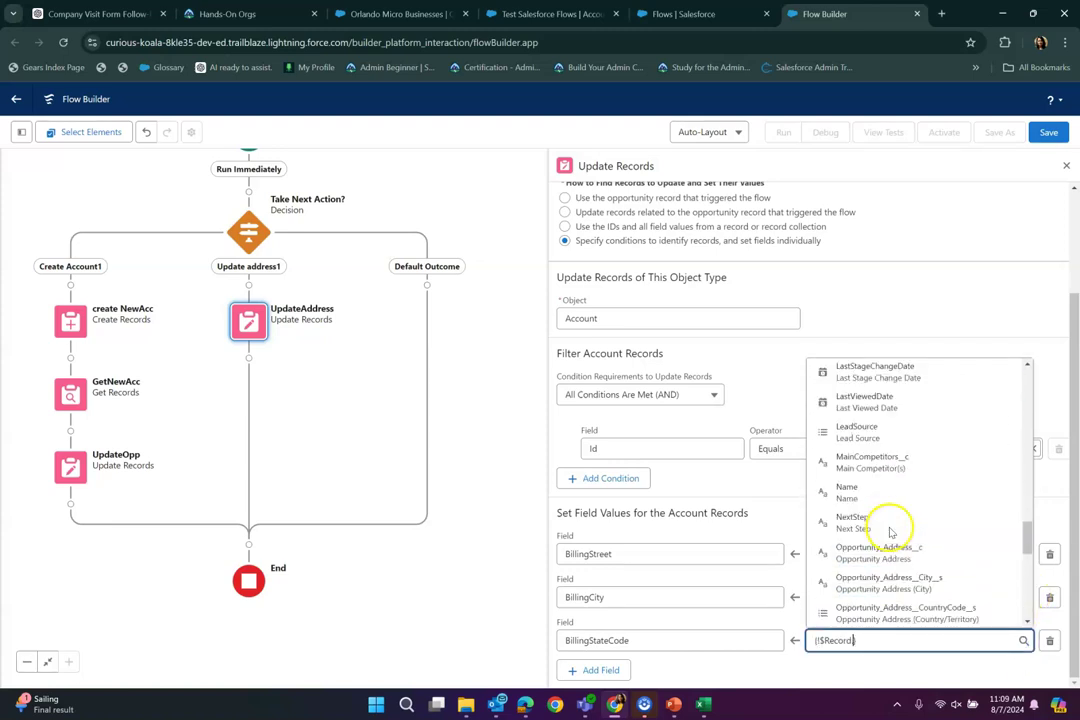
scroll(890, 530, down, 3)
text(.state)
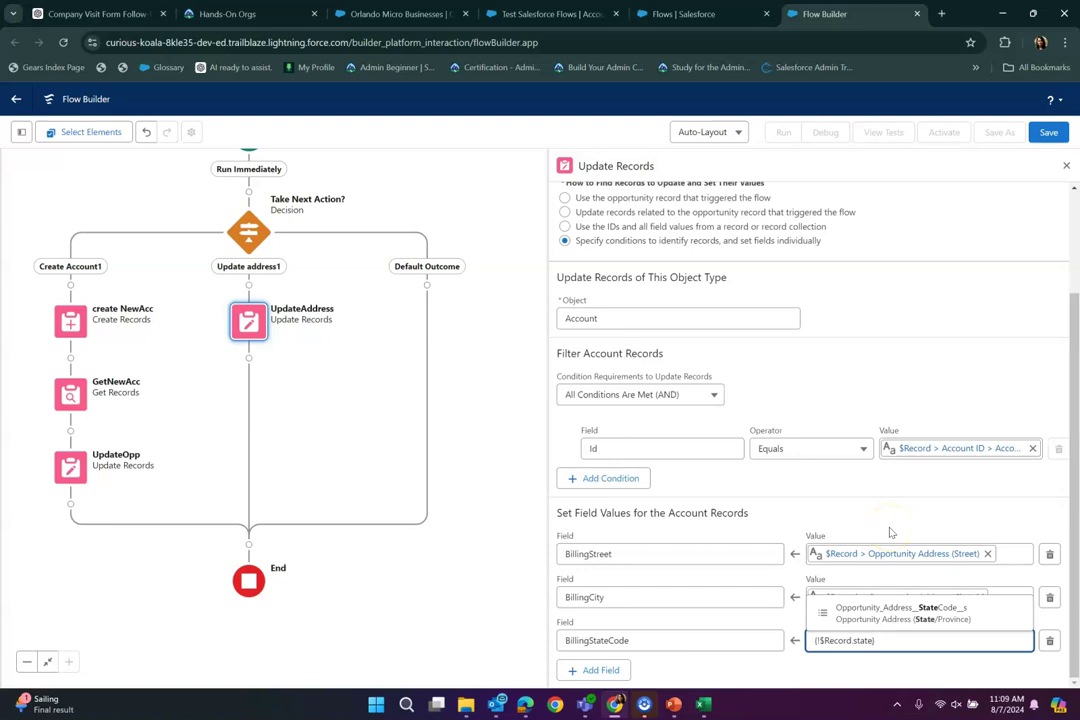
click(890, 611)
- Add a BillingCountryCode field to the account values set by UpdateAddress
click(625, 669)
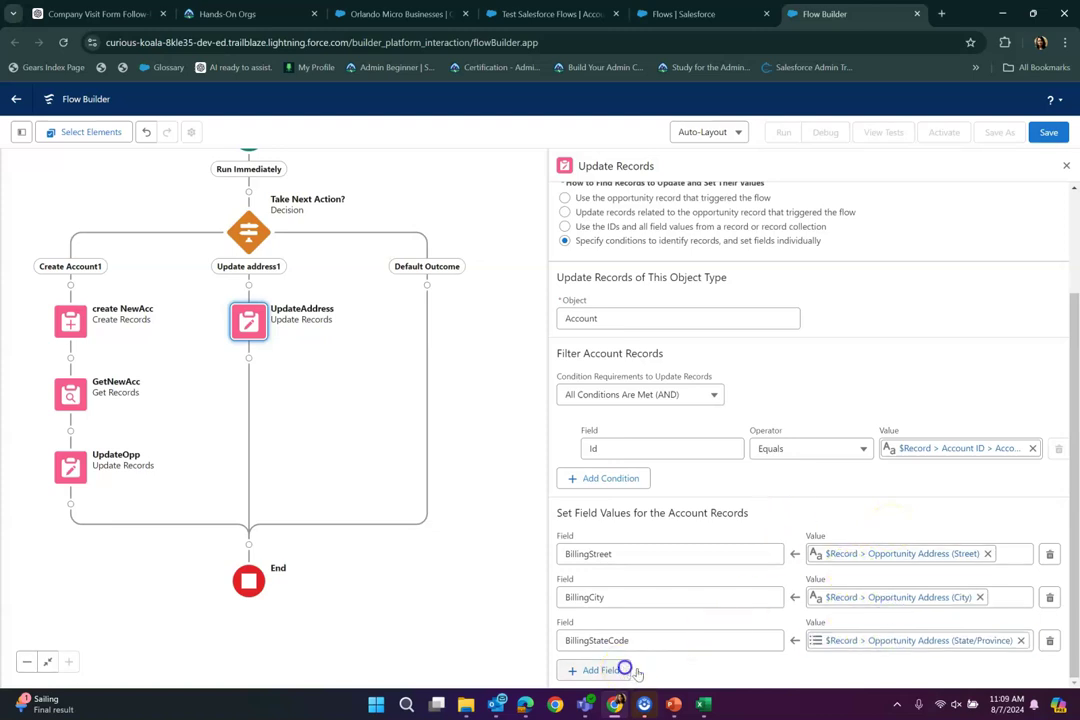
click(637, 675)
text(coun)
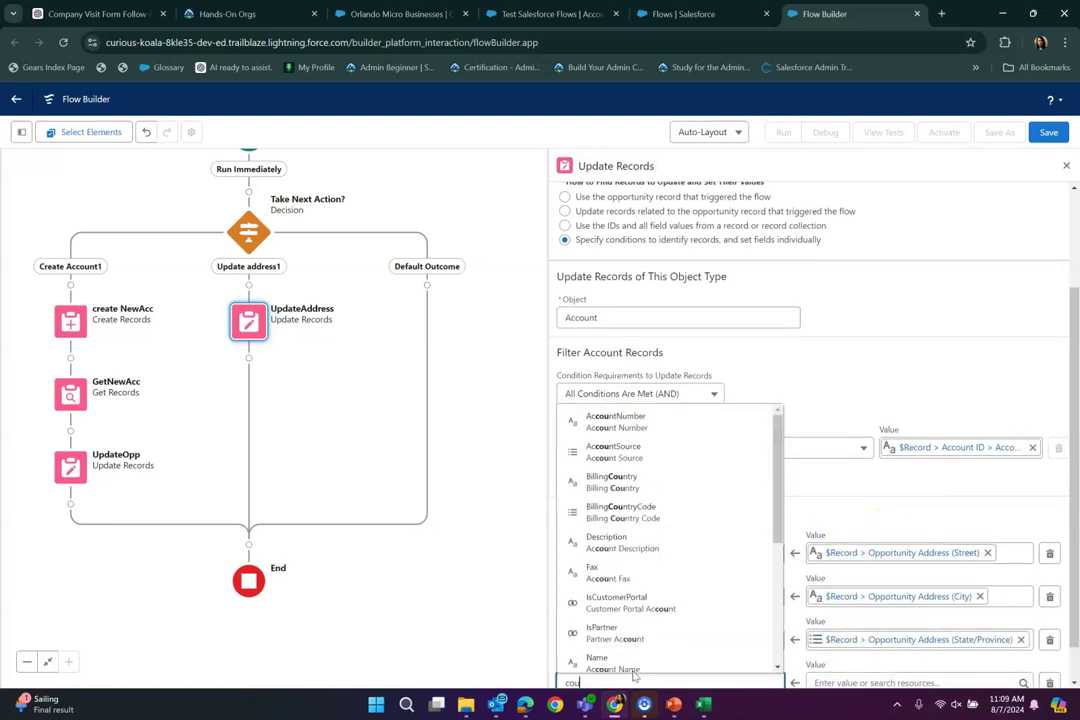
text(try)
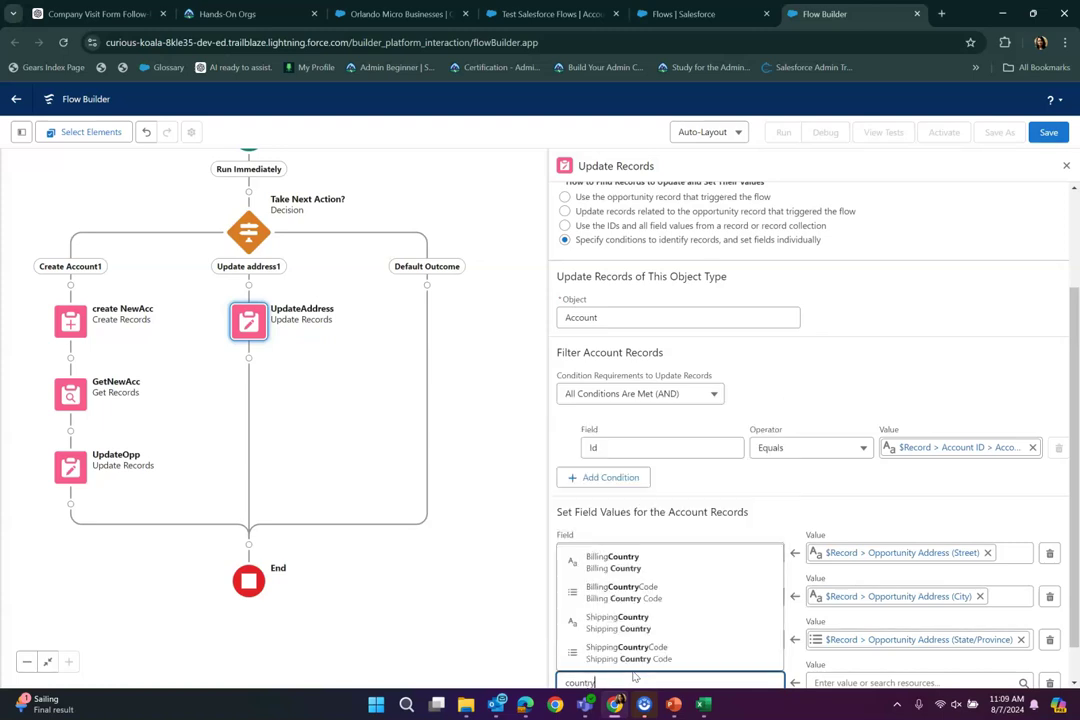
click(699, 598)
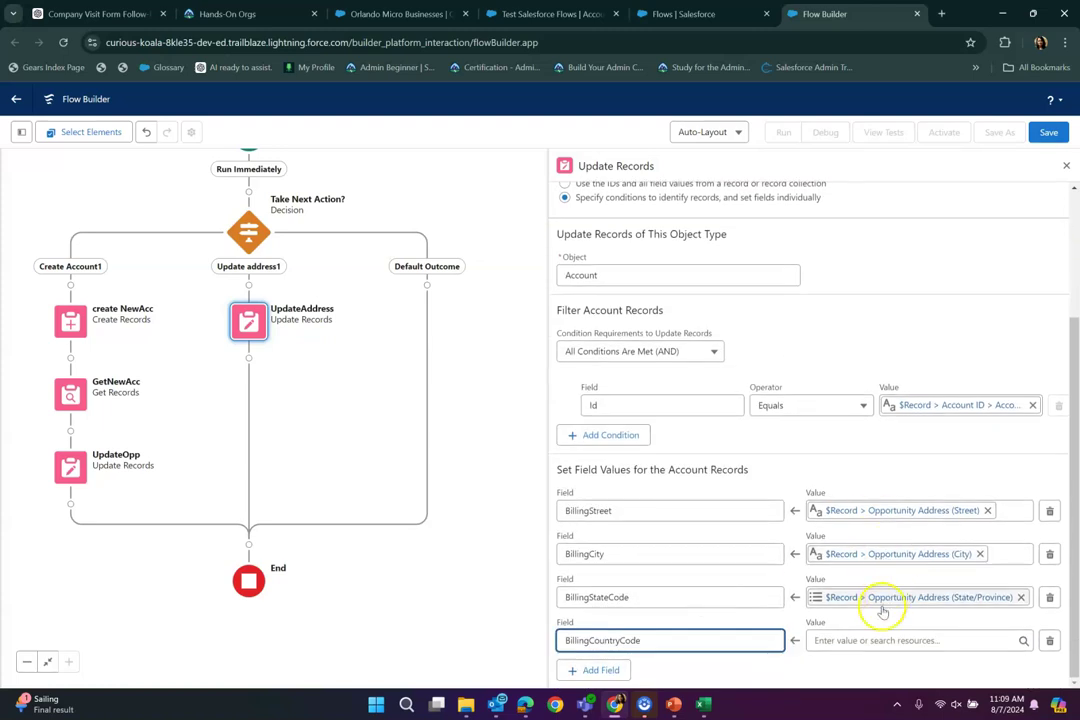
- Set BillingCountryCode to the triggering record's Opportunity Address (Country/Territory) and close the UpdateAddress settings
click(876, 636)
drag(1025, 398, 1024, 653)
drag(1025, 536, 1023, 682)
drag(1025, 583, 1025, 690)
drag(1027, 603, 996, 620)
click(916, 526)
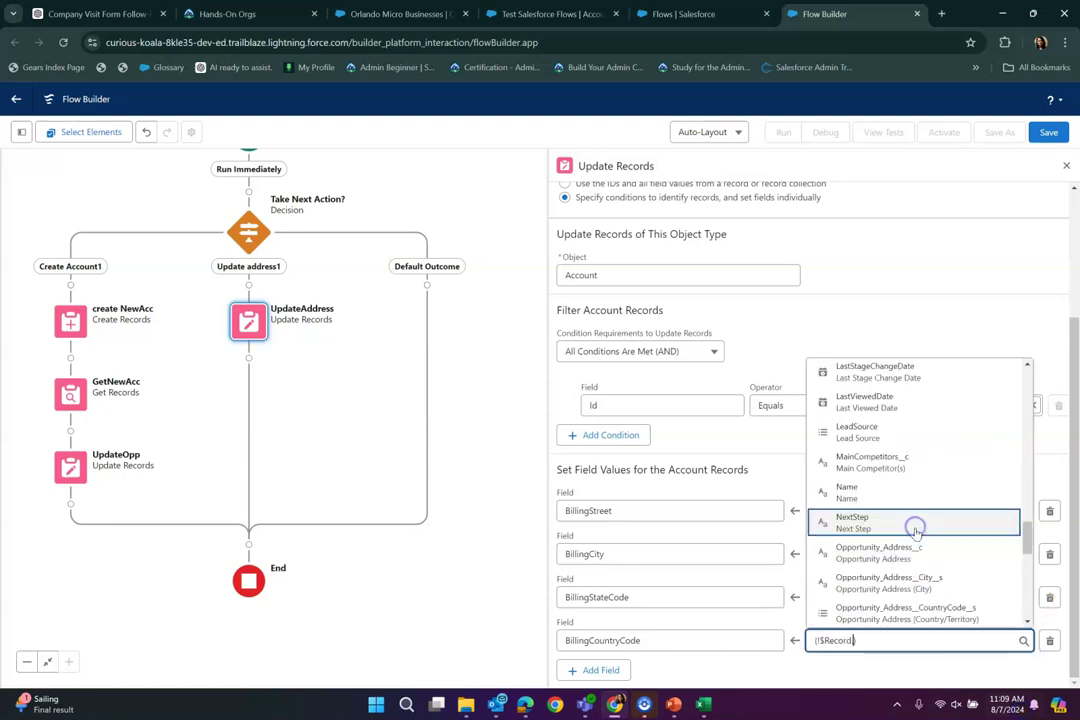
text(country)
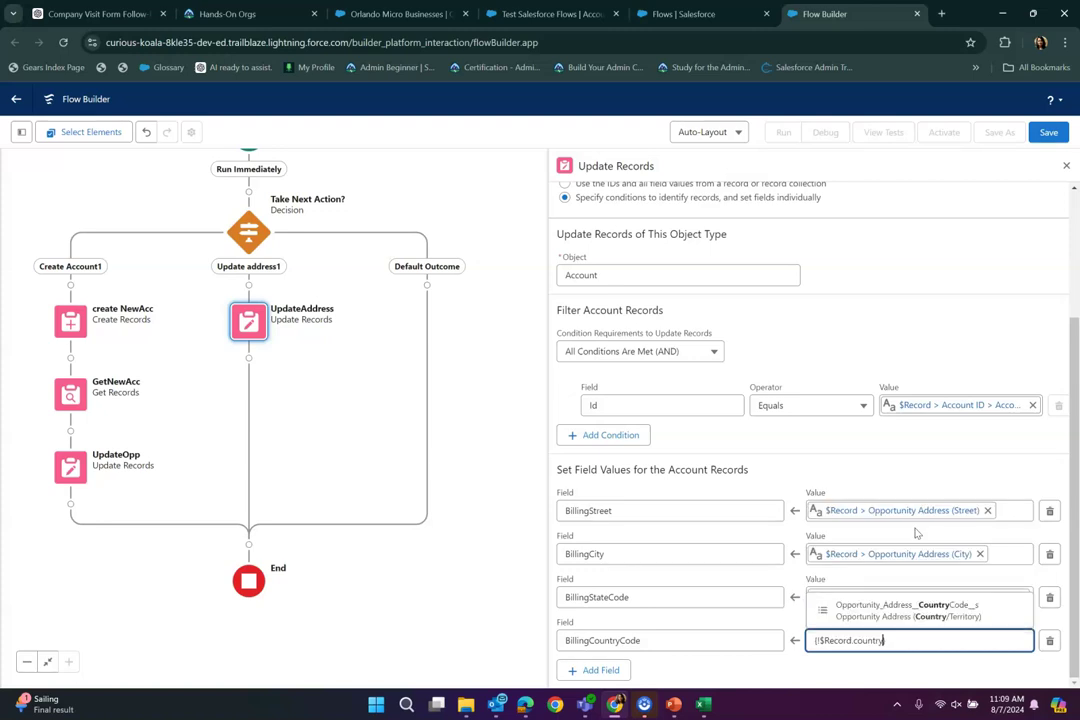
click(940, 612)
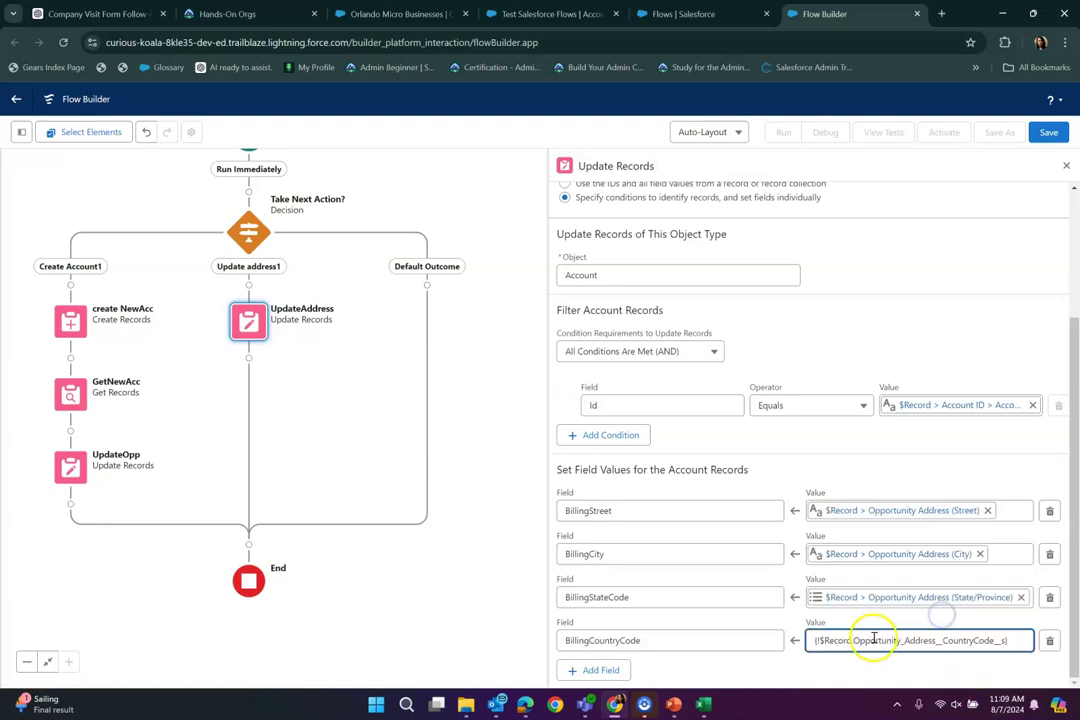
click(921, 458)
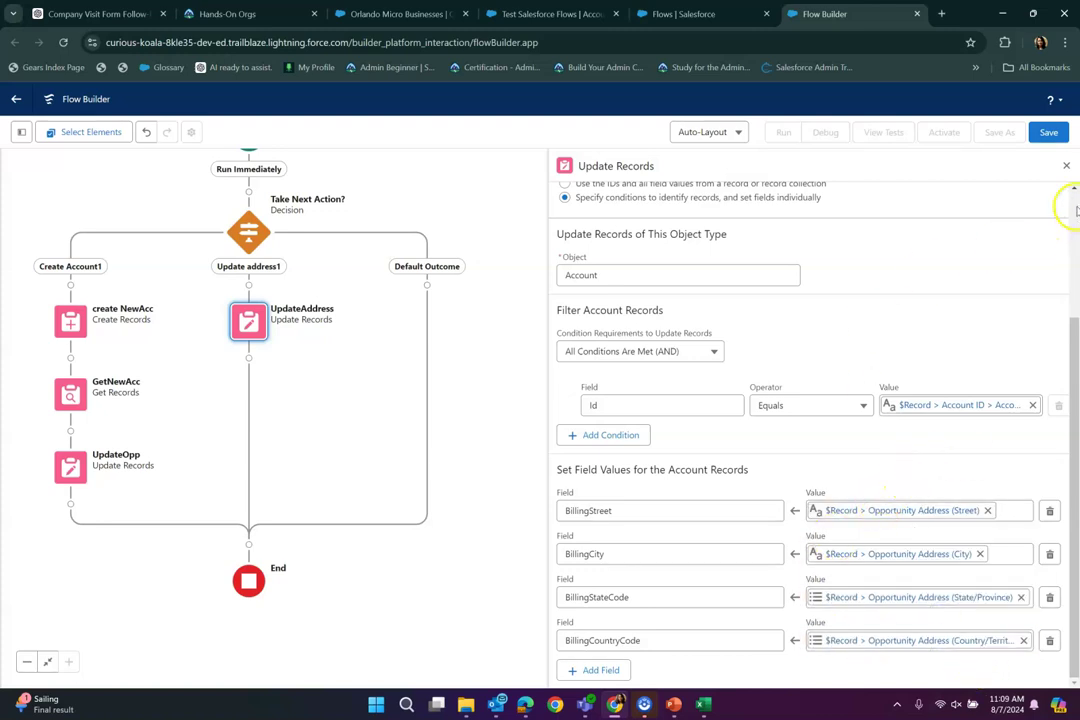
click(1066, 166)
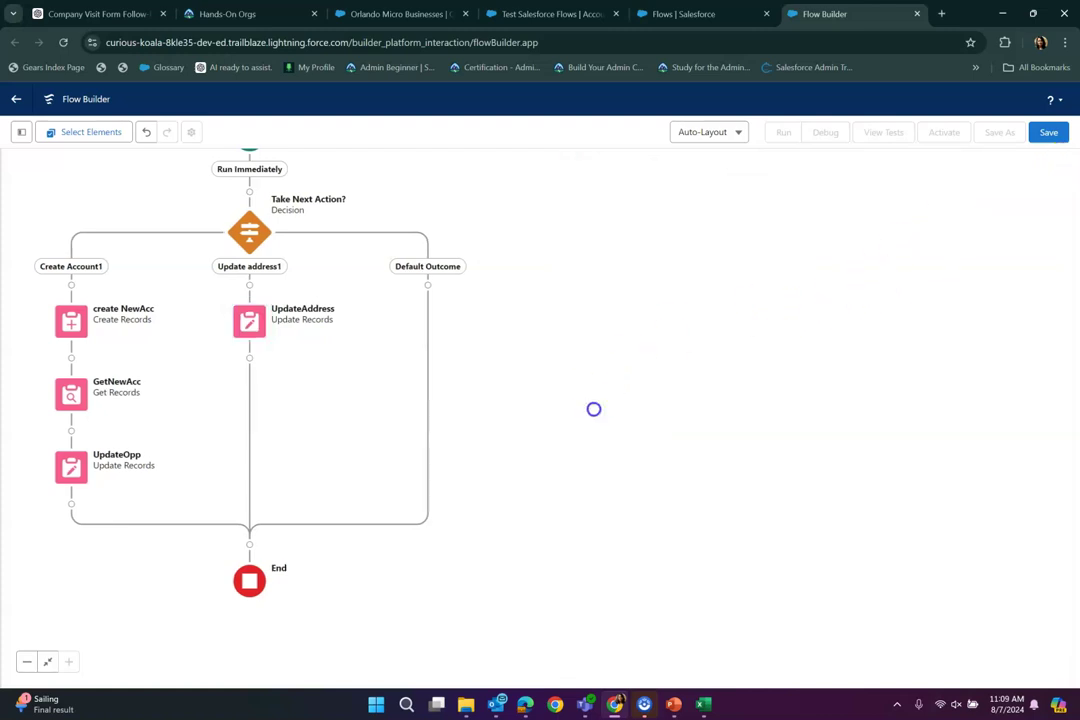
click(249, 358)
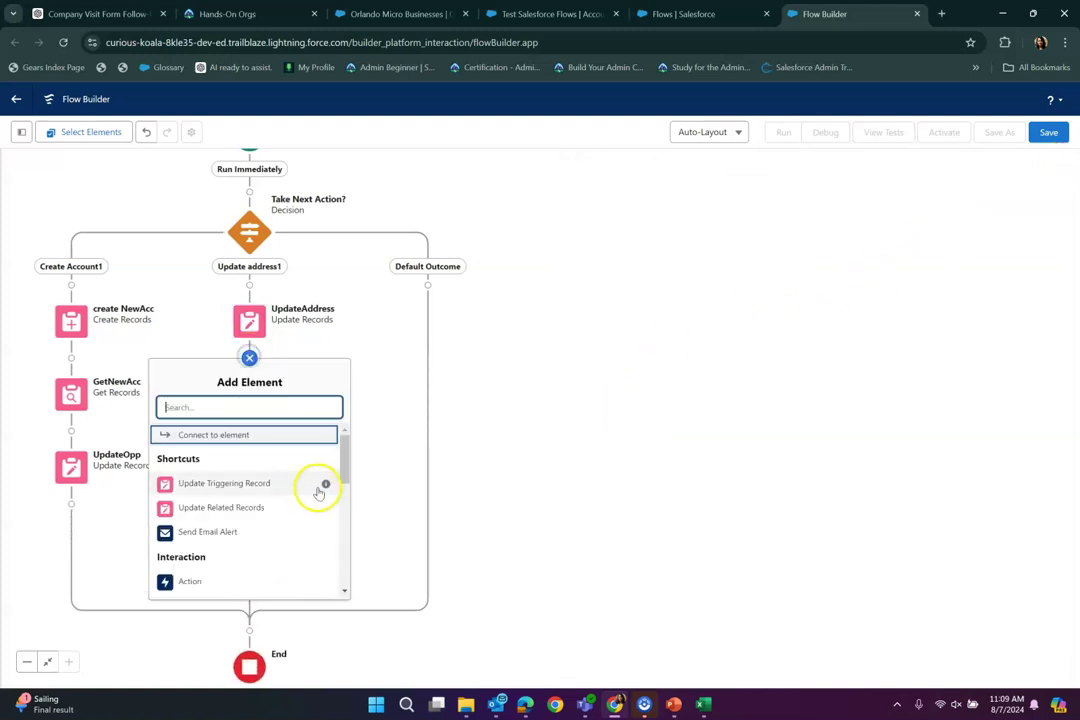
click(256, 508)
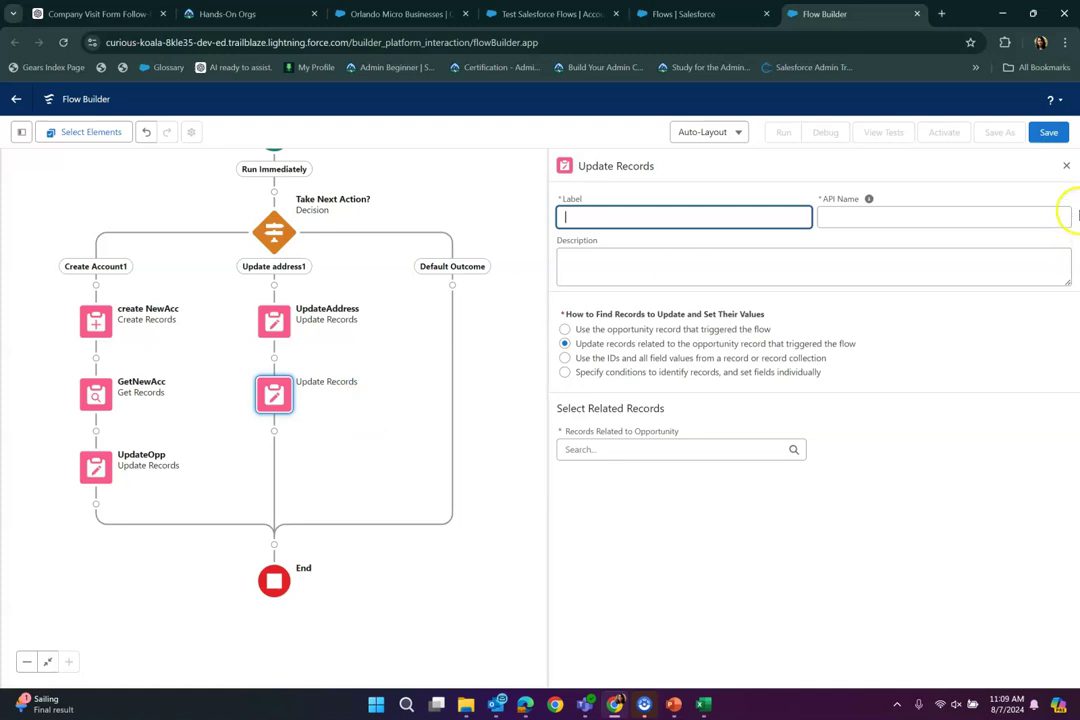
click(1066, 166)
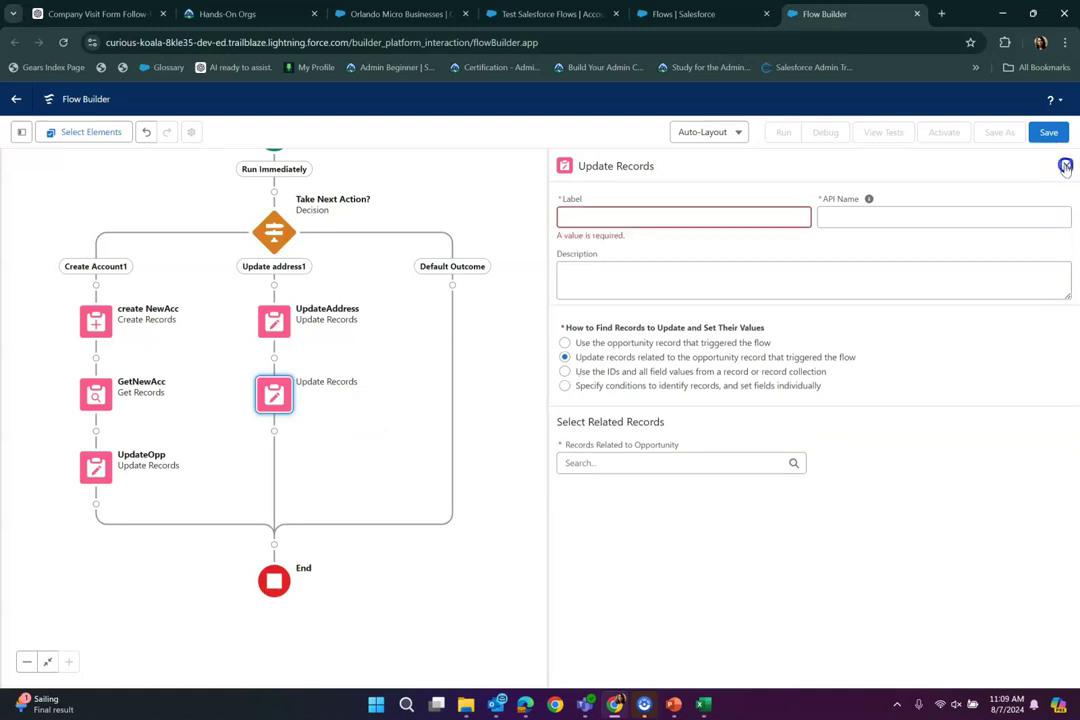
click(279, 398)
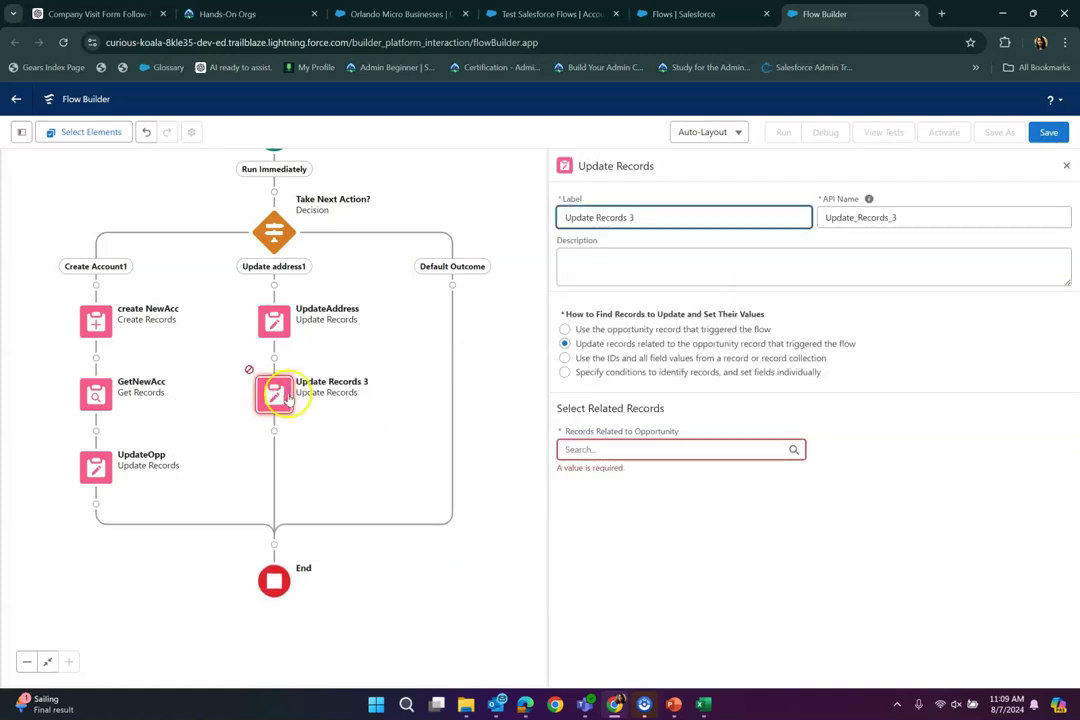
click(287, 396)
click(236, 496)
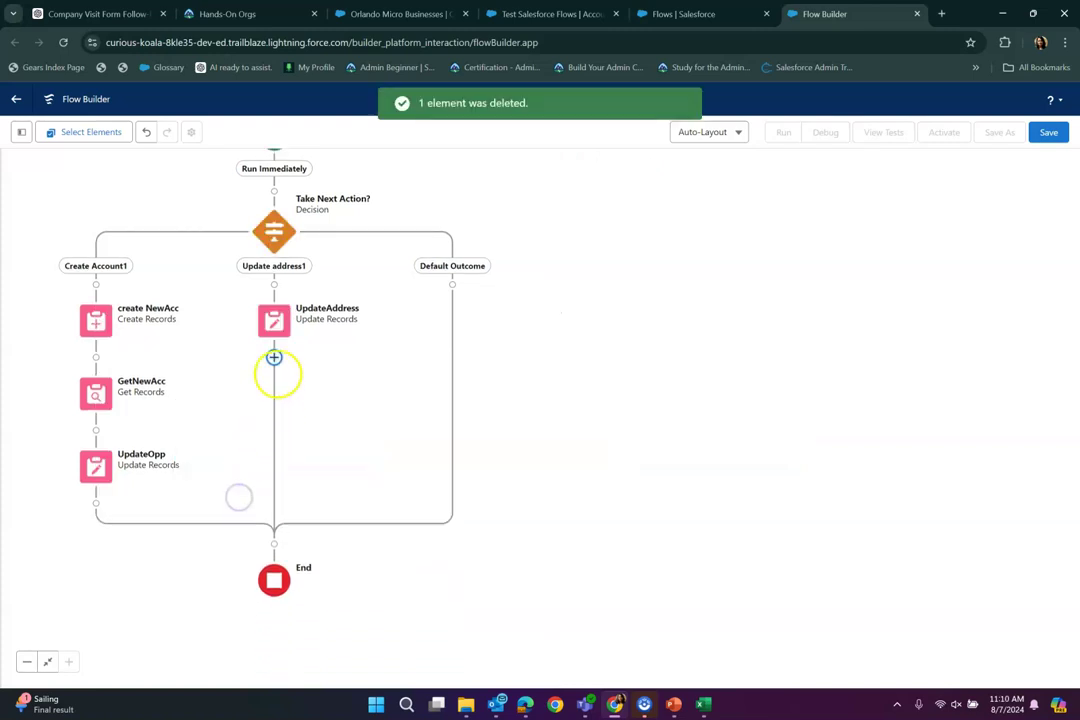
- Add an Update Triggering Record element named Updateopp1 after UpdateAddress
click(276, 360)
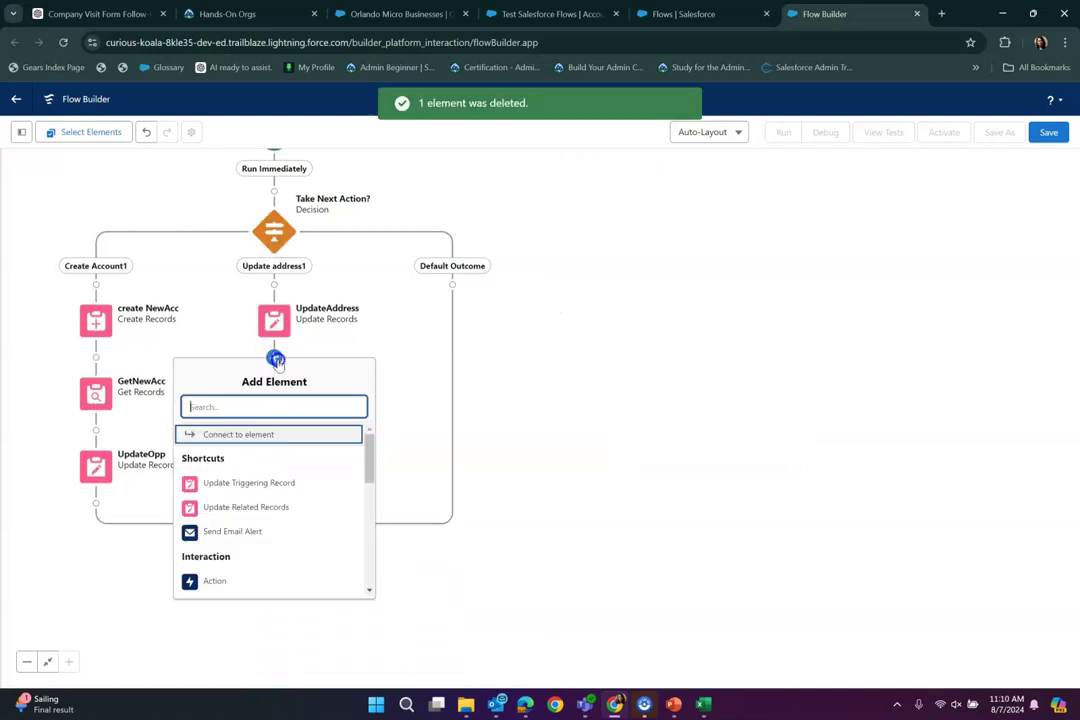
click(268, 483)
text(Updateopp1)
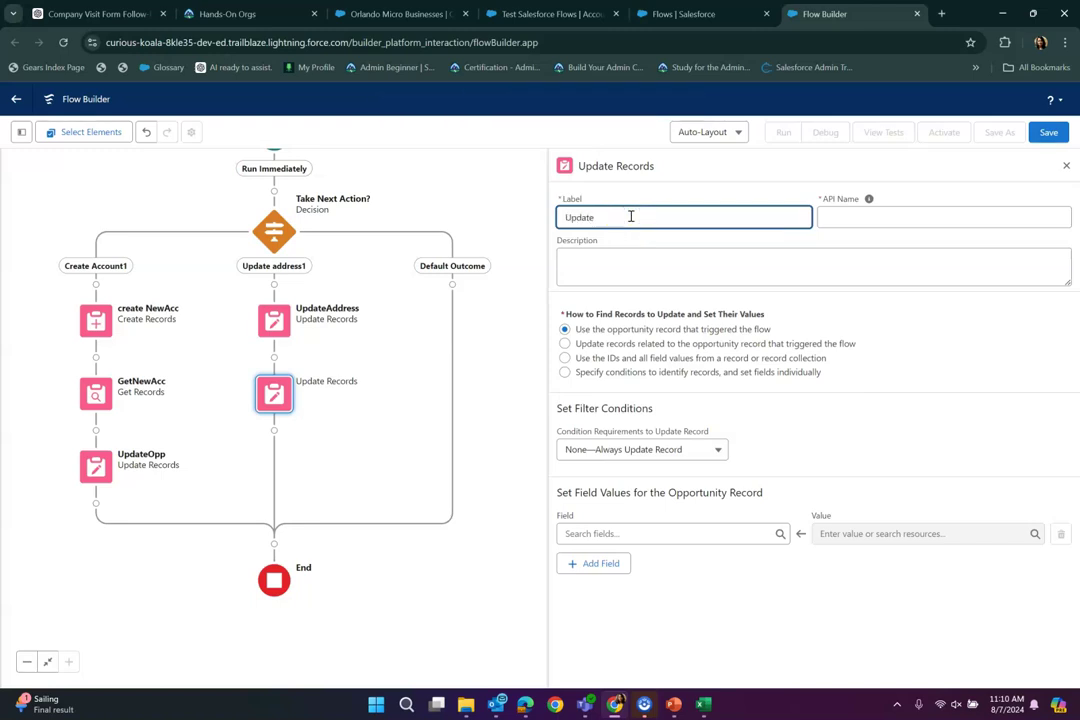
click(897, 216)
- Choose Acc_Address_is_different_Next_Action__c as the opportunity field Updateopp1 sets, leave its value blank, and close the settings
click(628, 537)
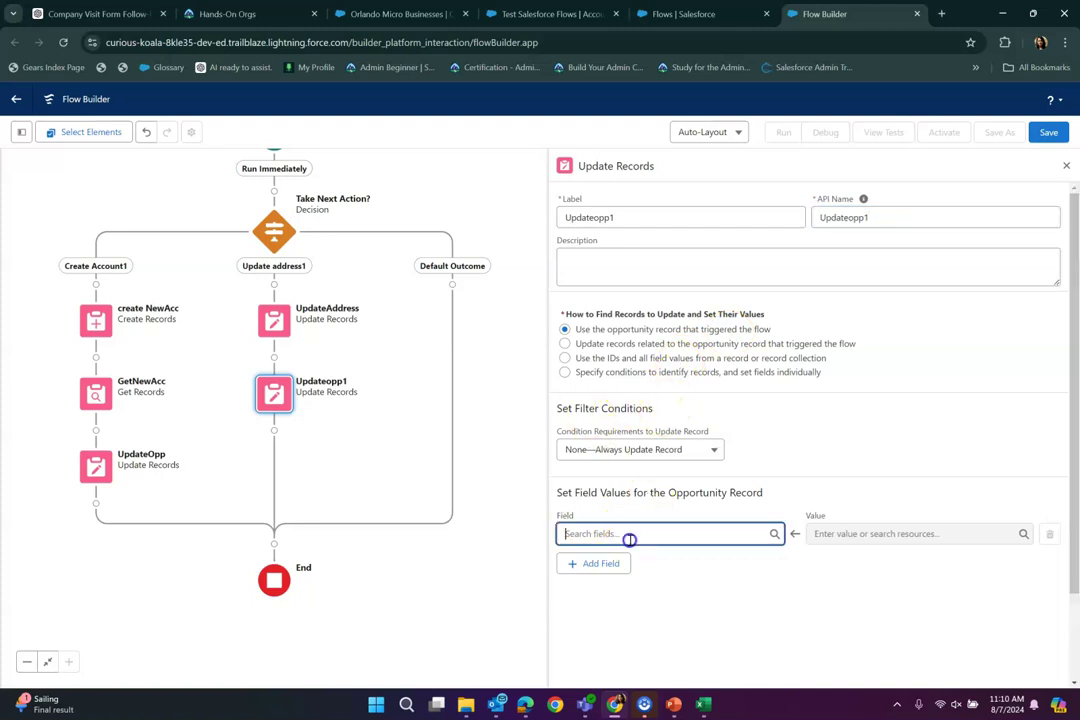
text(acc)
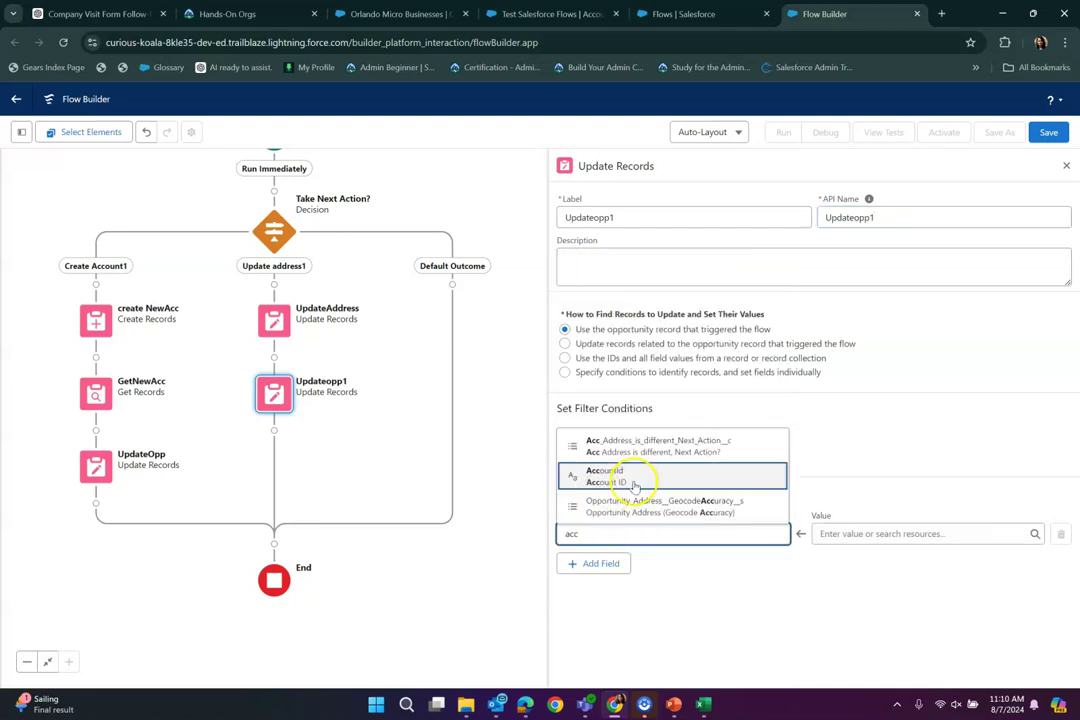
click(641, 447)
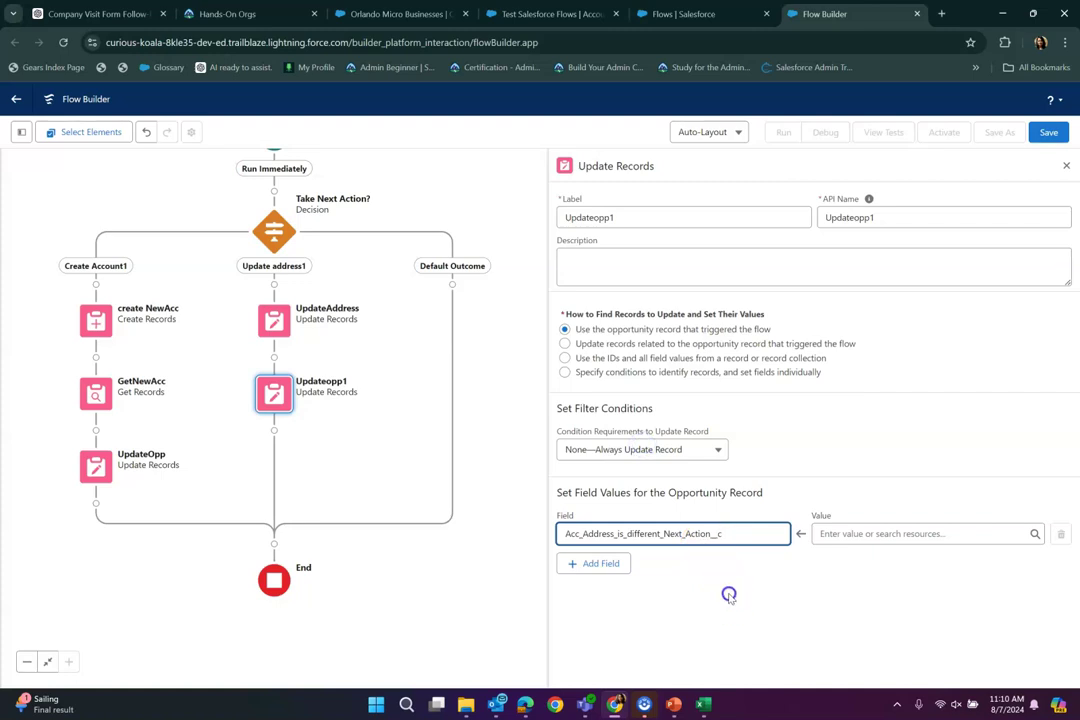
click(1065, 168)
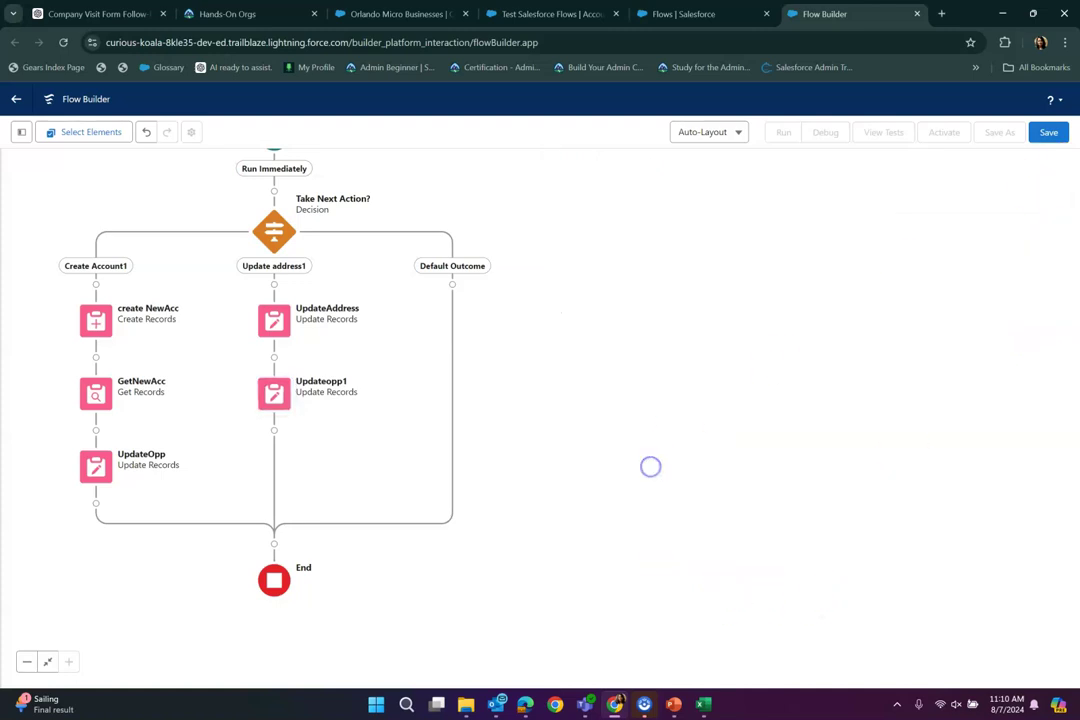
- Save the flow with the label "opp address is different from account add" and activate it
drag(625, 484, 760, 584)
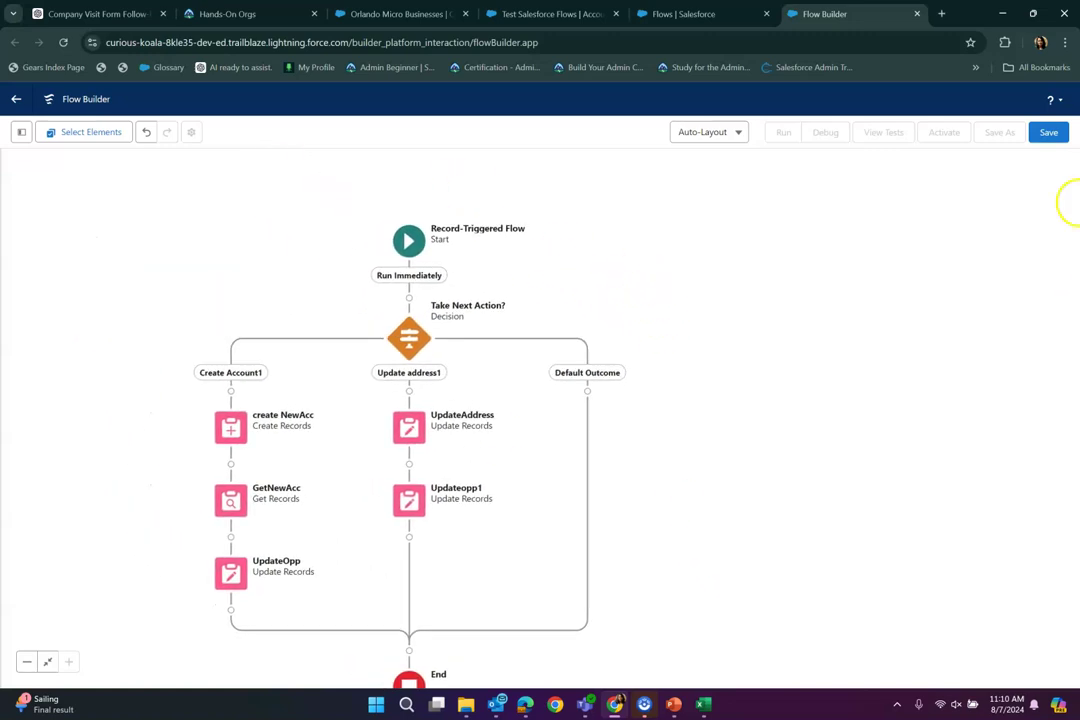
click(1048, 132)
click(439, 342)
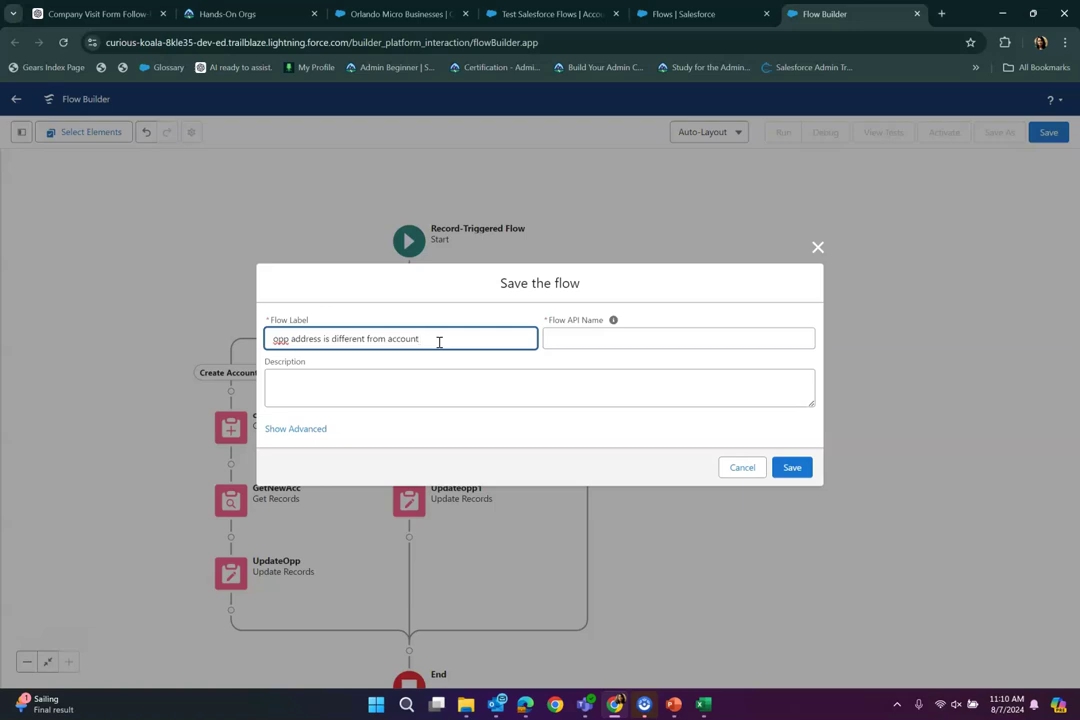
text(add)
click(559, 341)
click(790, 468)
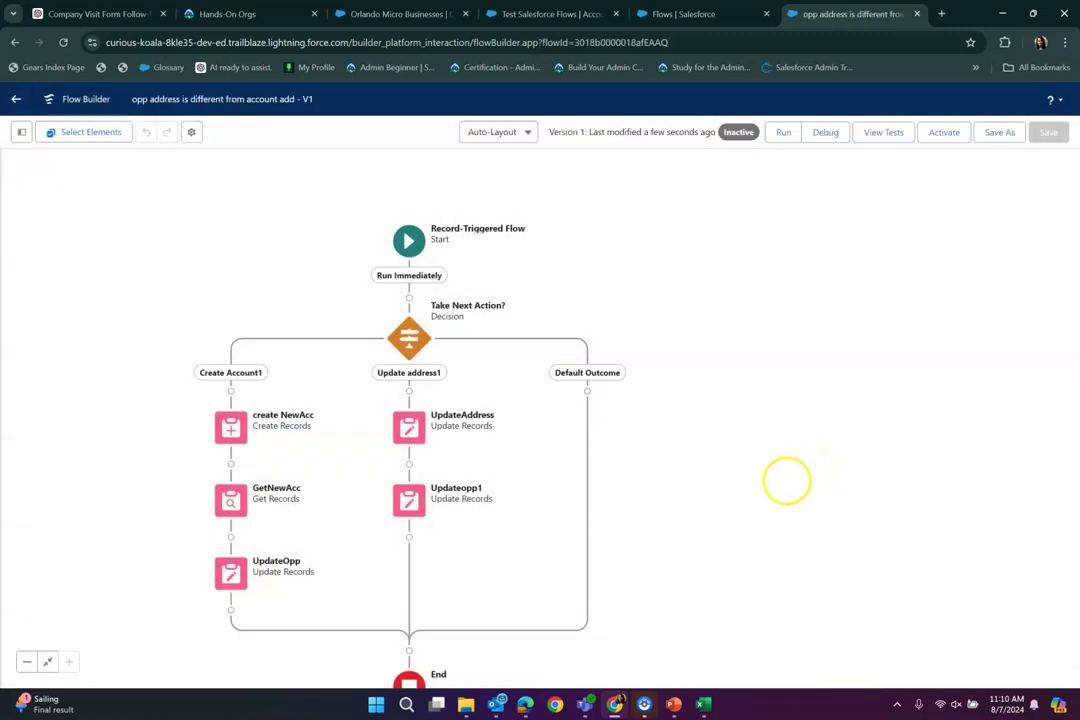
click(812, 130)
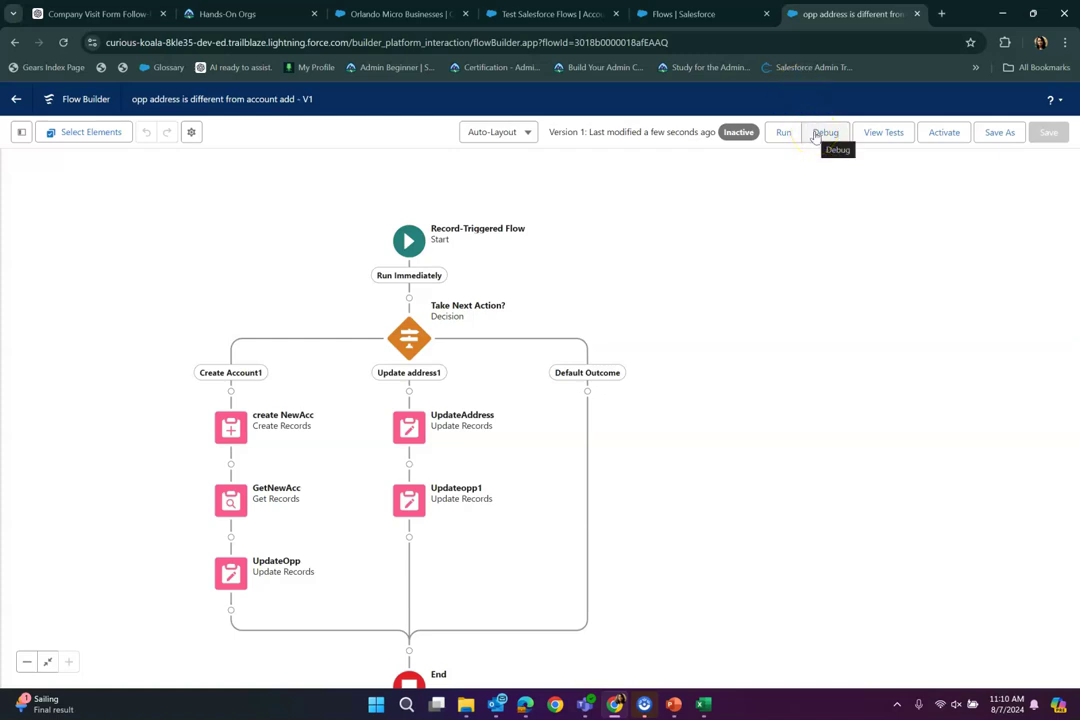
click(934, 133)
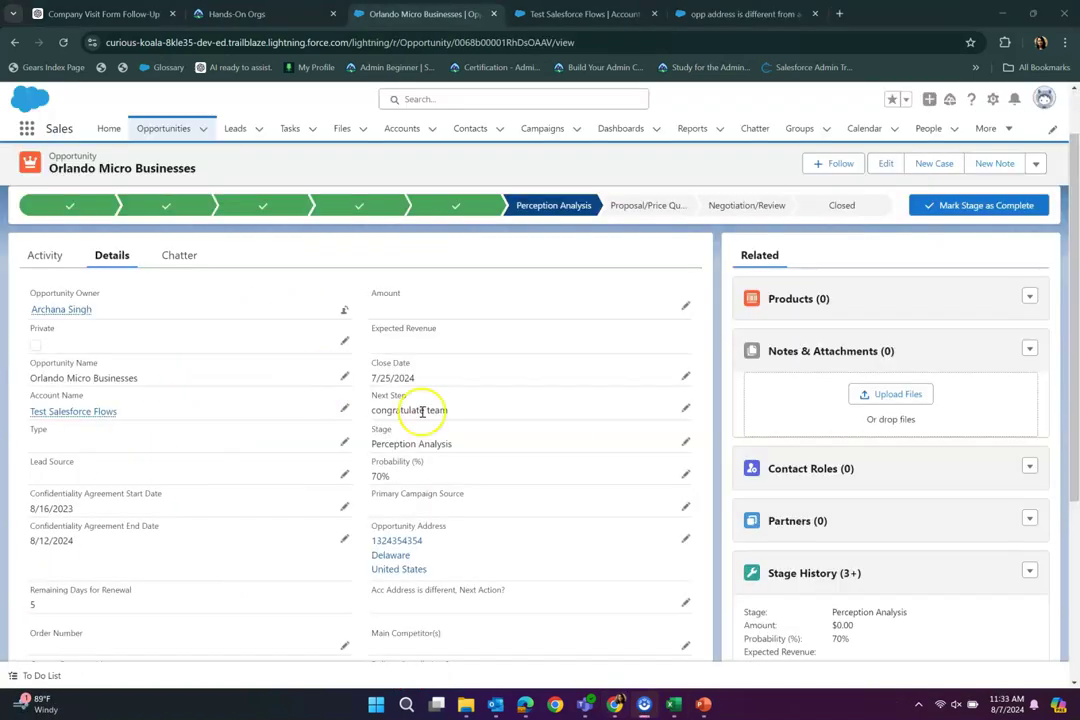
- Change the Orlando Micro Businesses opportunity's address street to Sanford and try to save the record
scroll(468, 435, down, 1)
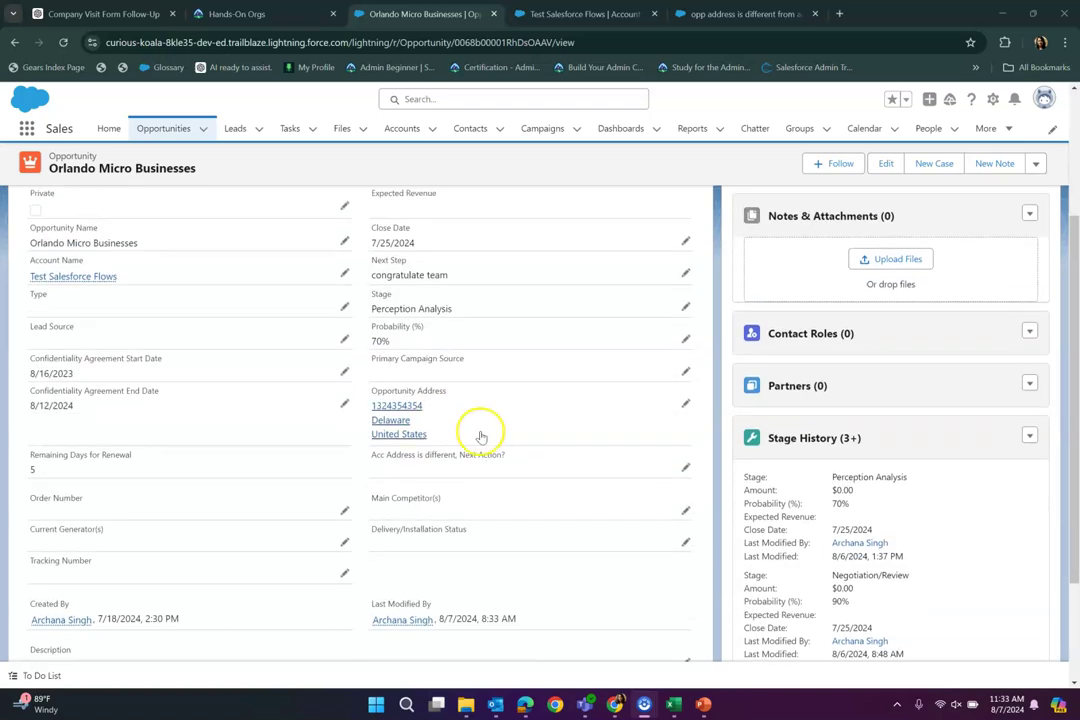
click(685, 405)
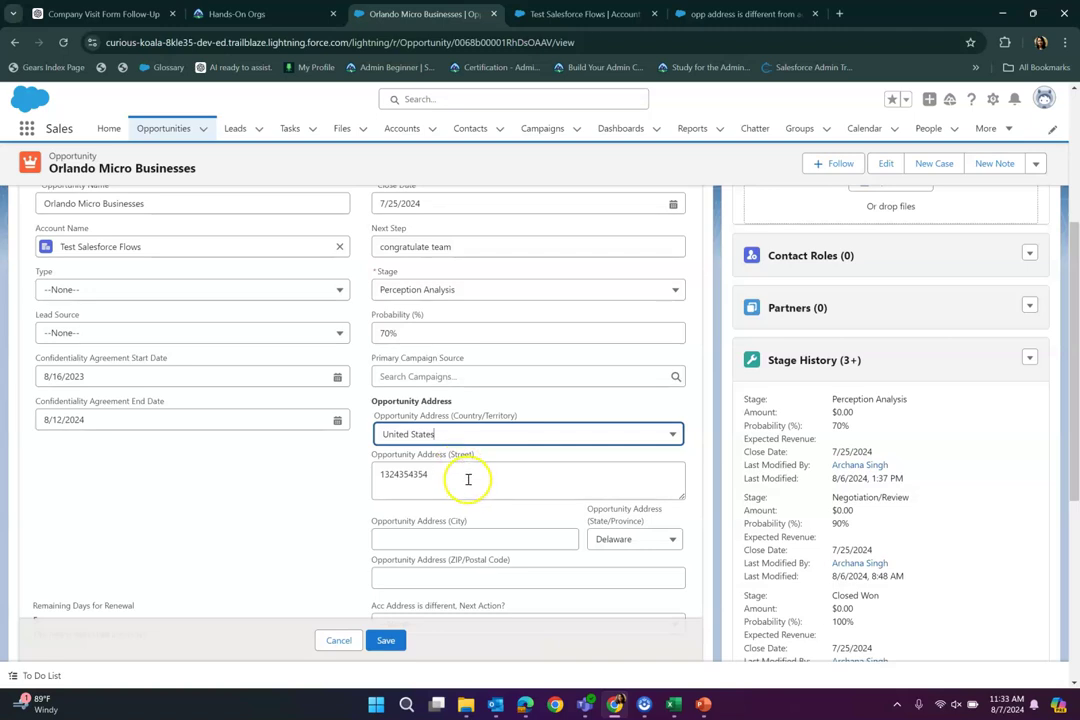
key(Tab)
text(Sa)
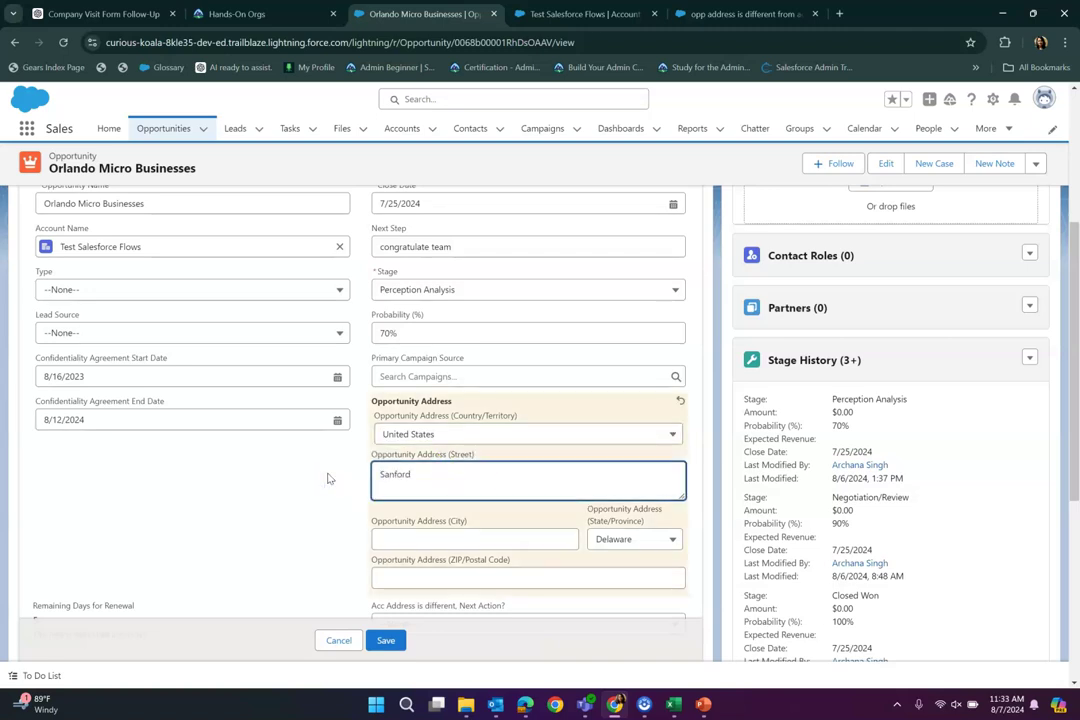
scroll(327, 478, down, 3)
click(386, 640)
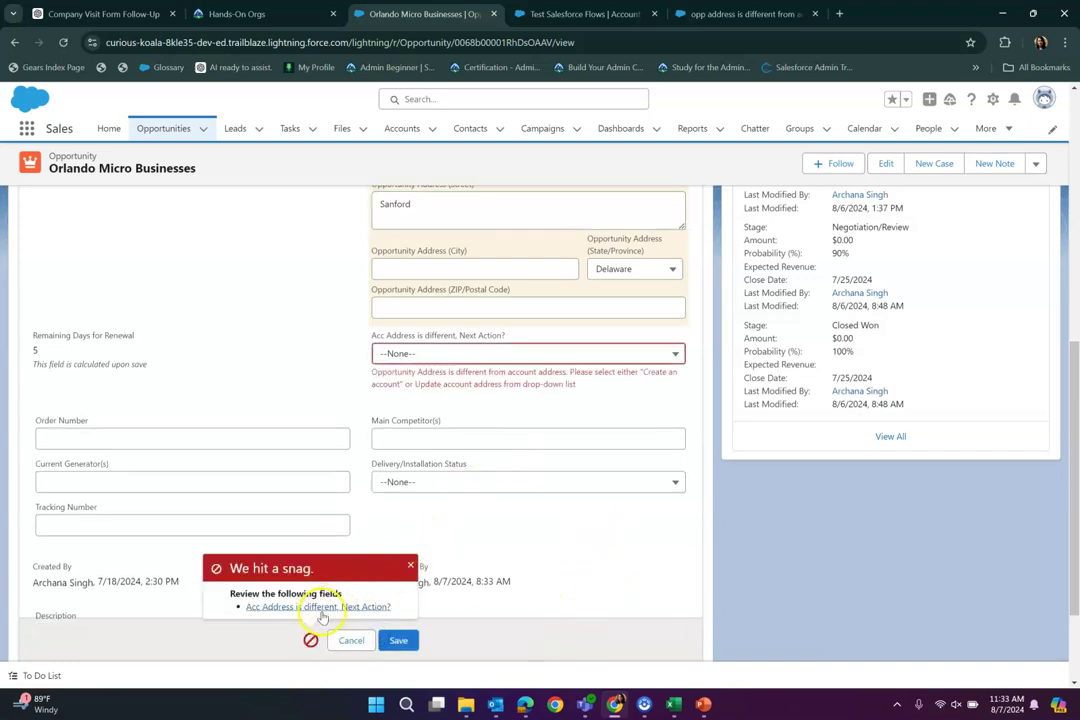
- Choose Create New Account for Acc Address is different, Next Action? and save the opportunity
scroll(520, 405, up, 1)
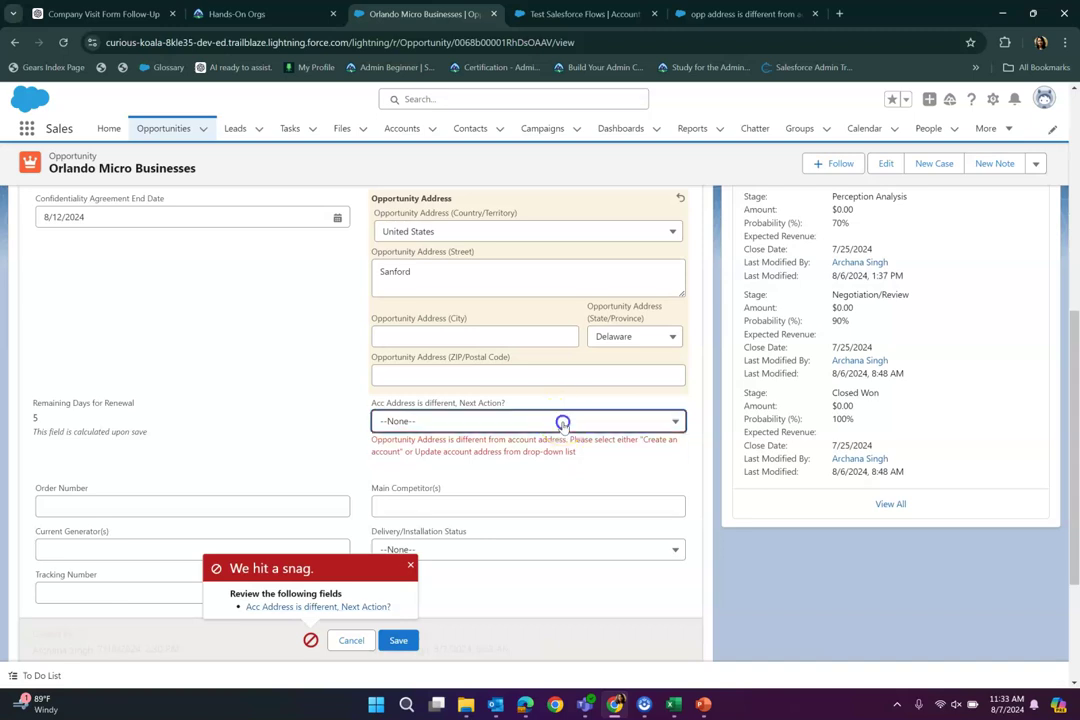
click(563, 421)
click(489, 472)
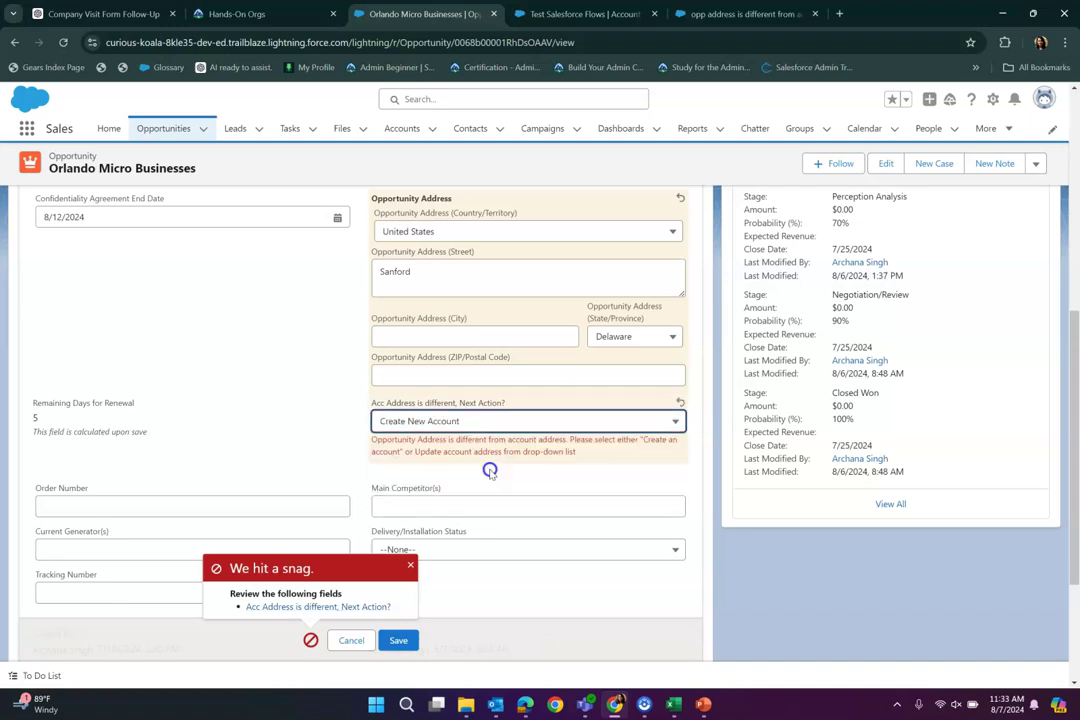
scroll(295, 448, down, 2)
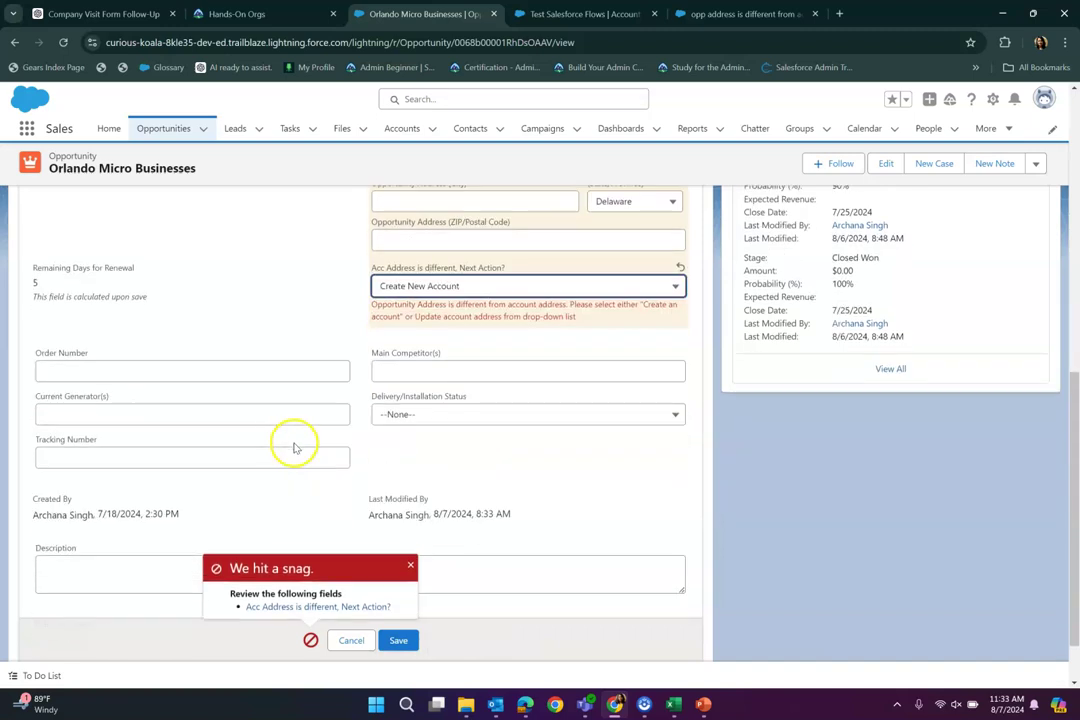
click(397, 641)
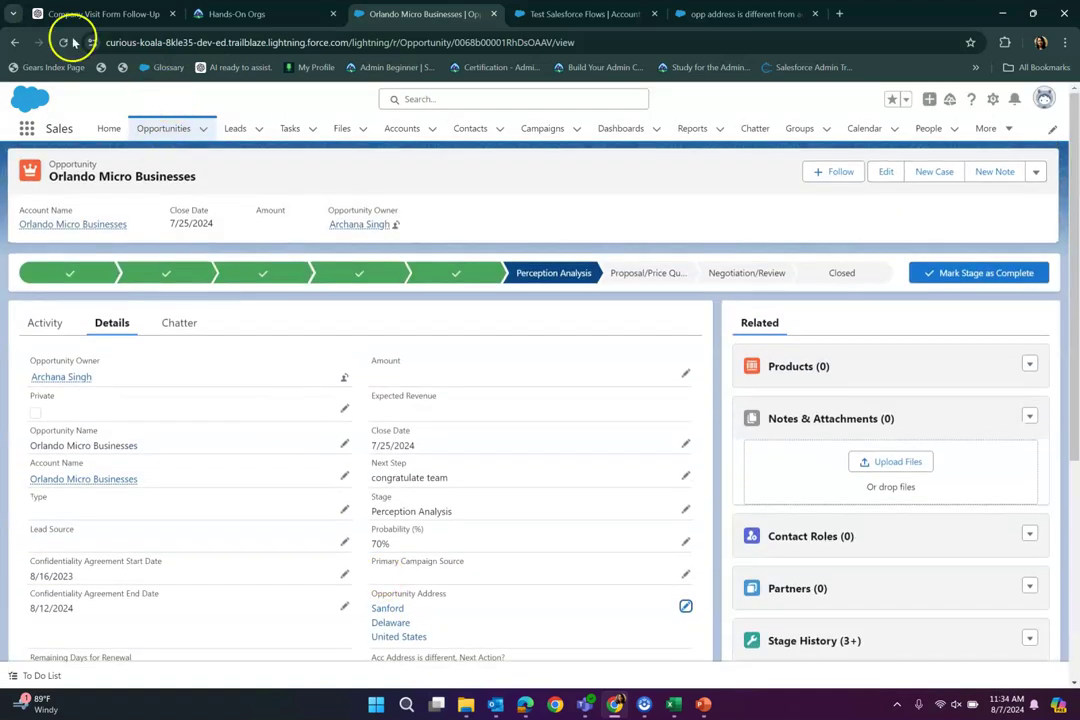
- Reload the opportunity, view its details, and open the linked account's details in a separate browser tab
click(63, 42)
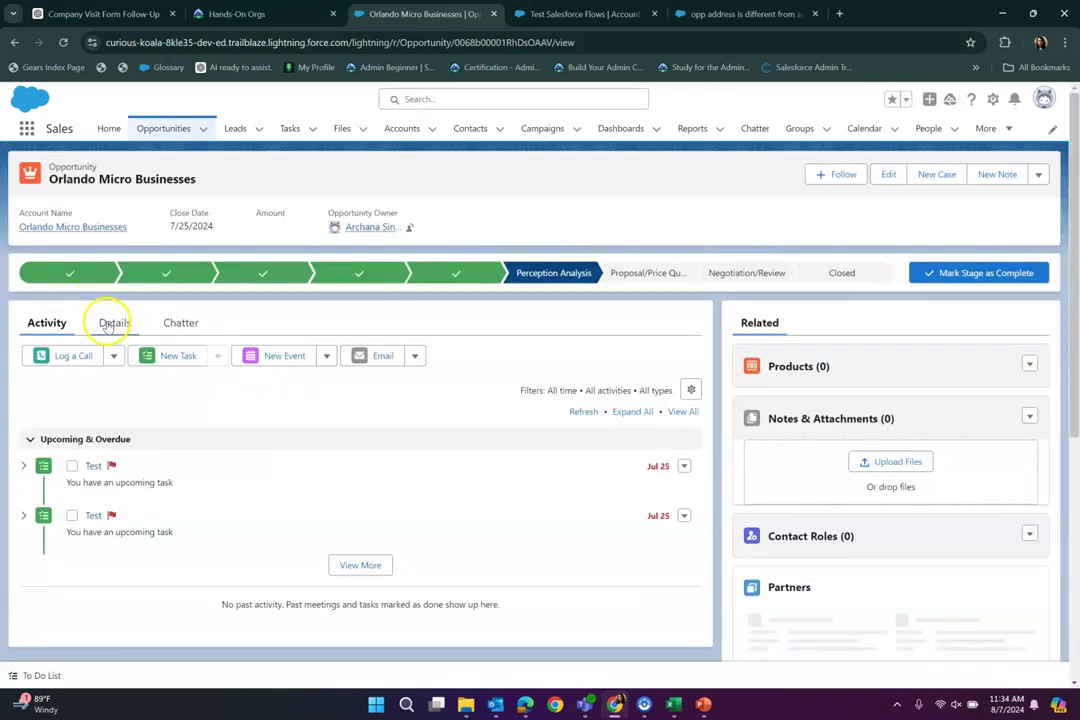
click(112, 323)
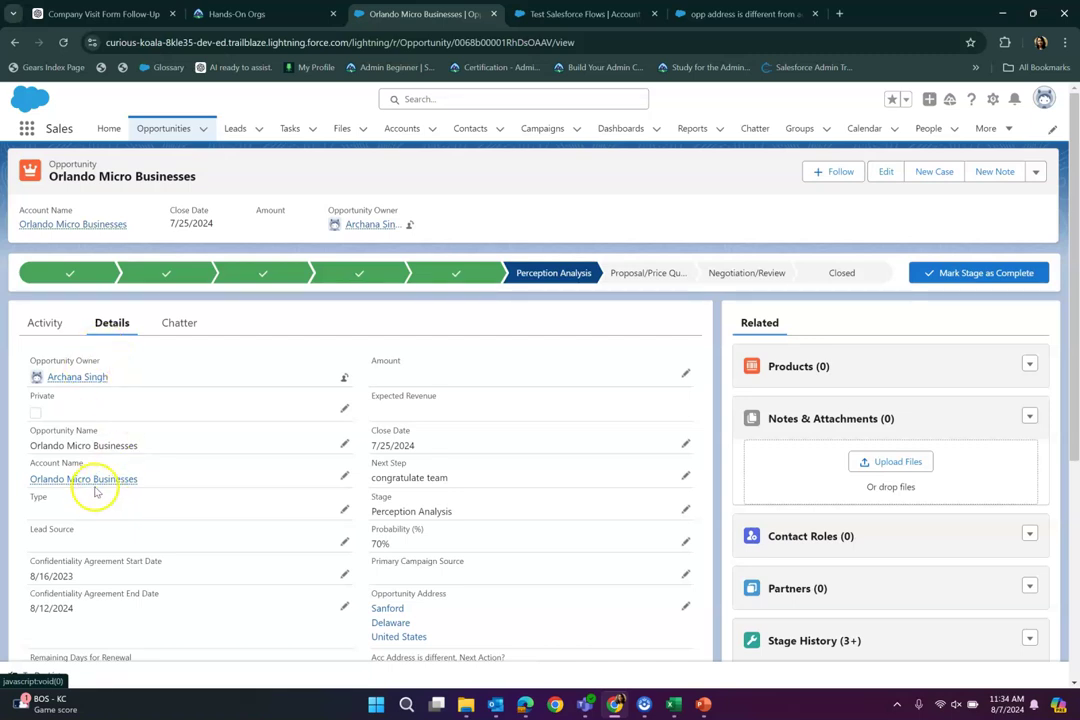
mouse_move(97, 488)
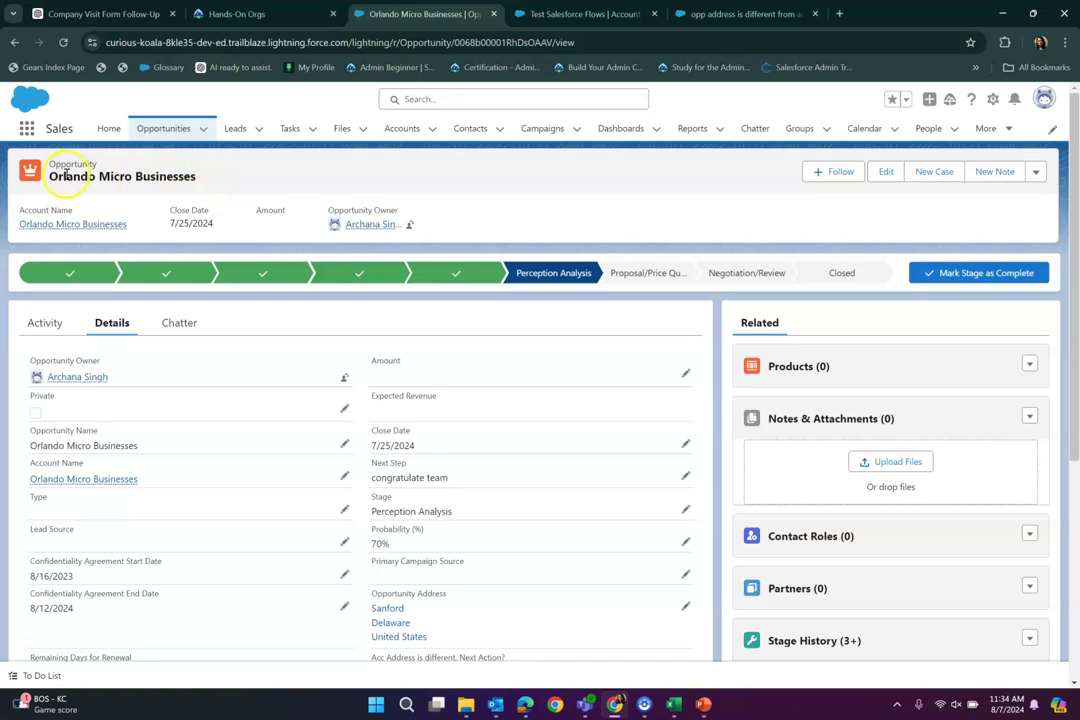
right_click(106, 487)
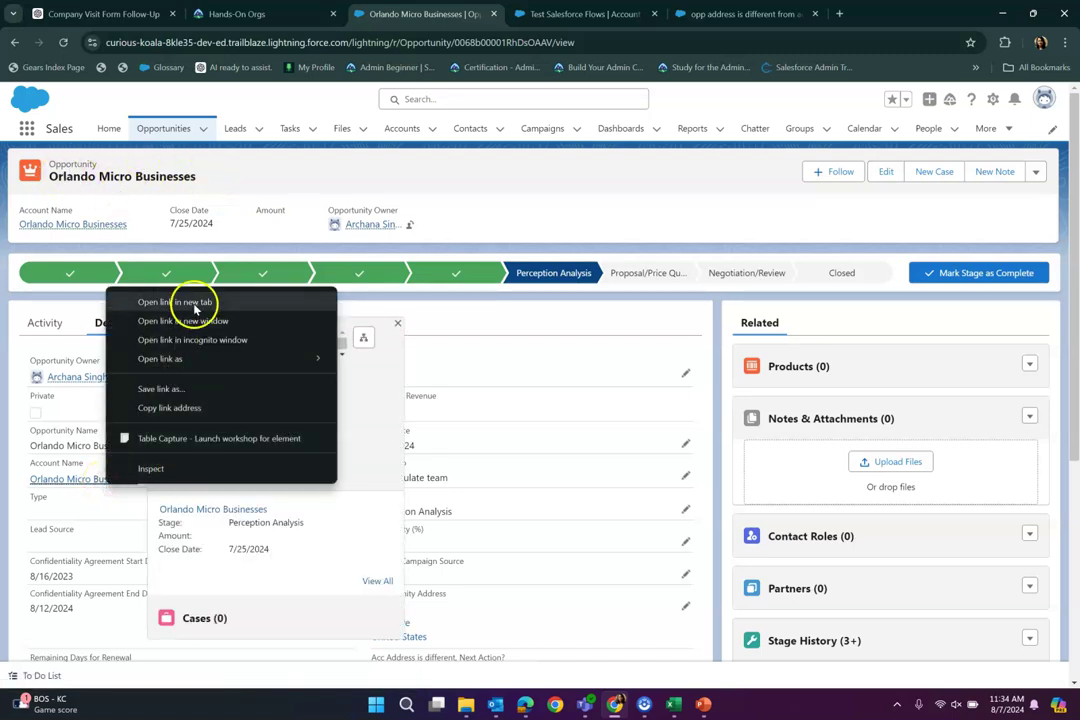
click(175, 302)
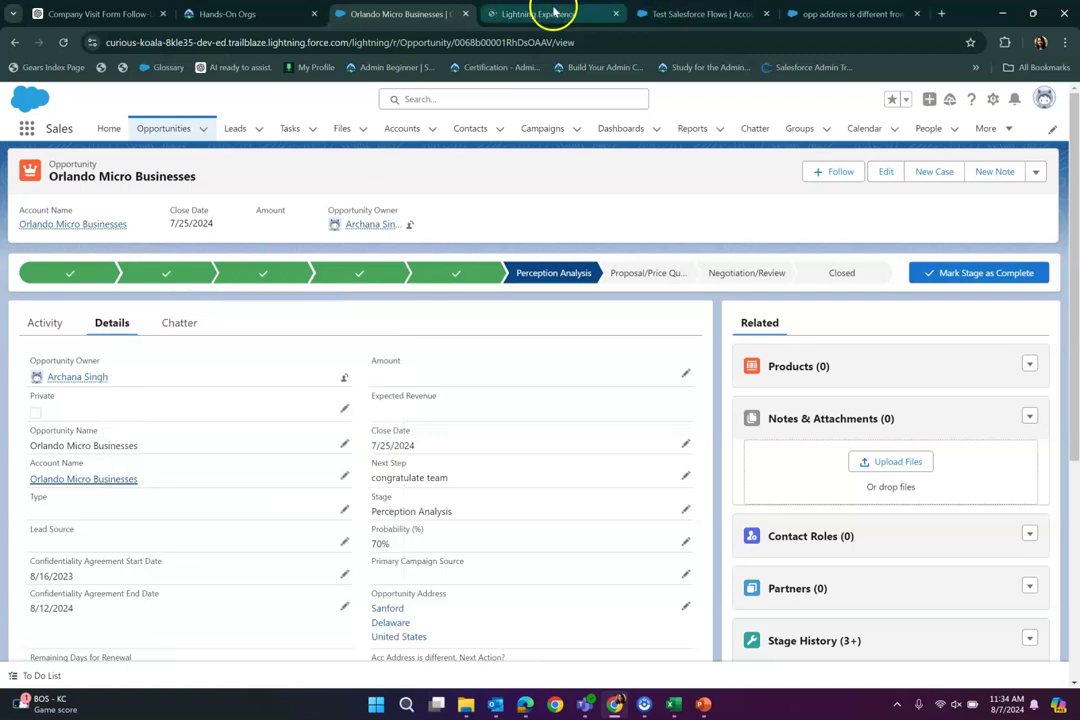
click(554, 13)
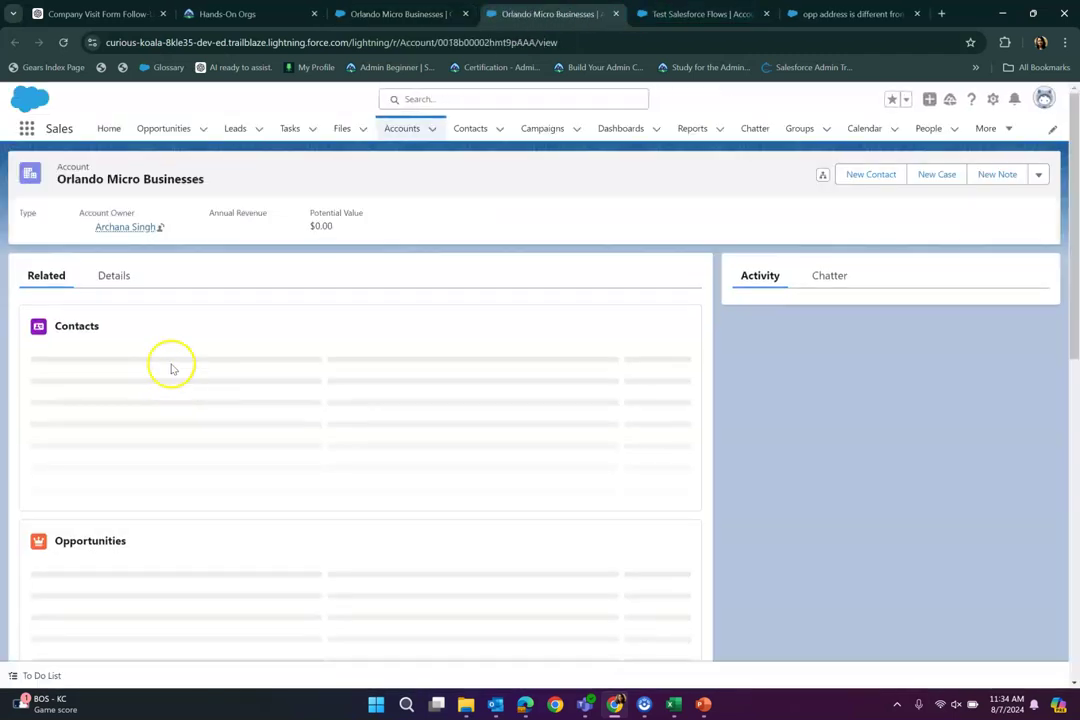
click(117, 277)
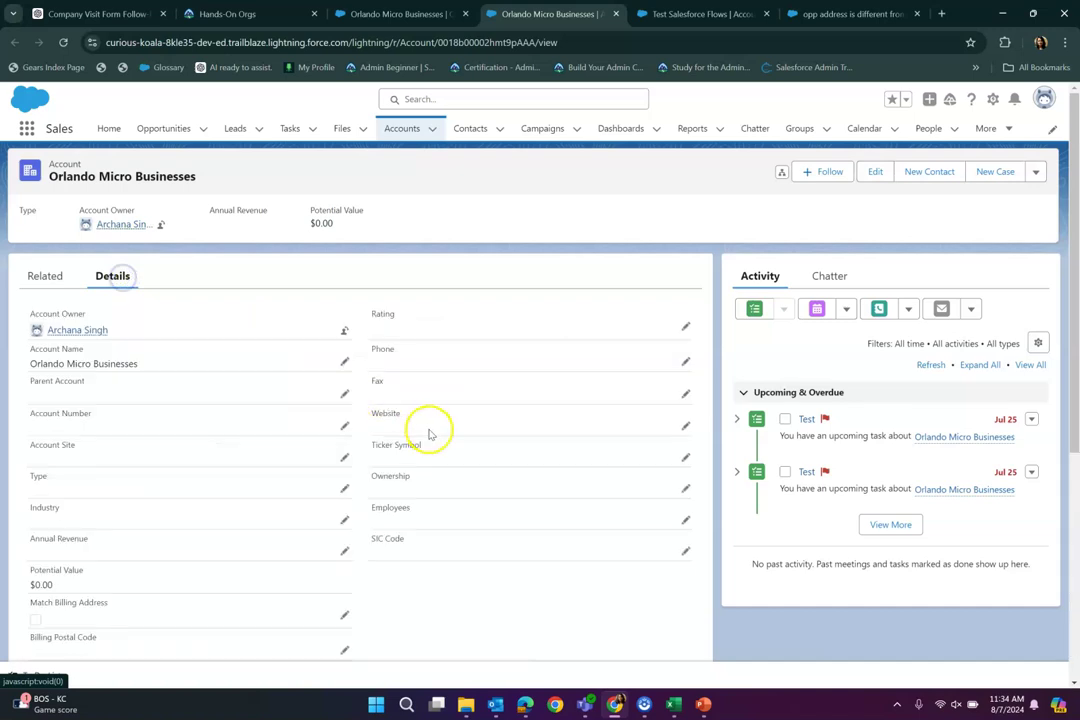
- Examine the billing address and description in the linked account's details
scroll(430, 432, down, 3)
scroll(430, 432, down, 2)
scroll(430, 432, up, 1)
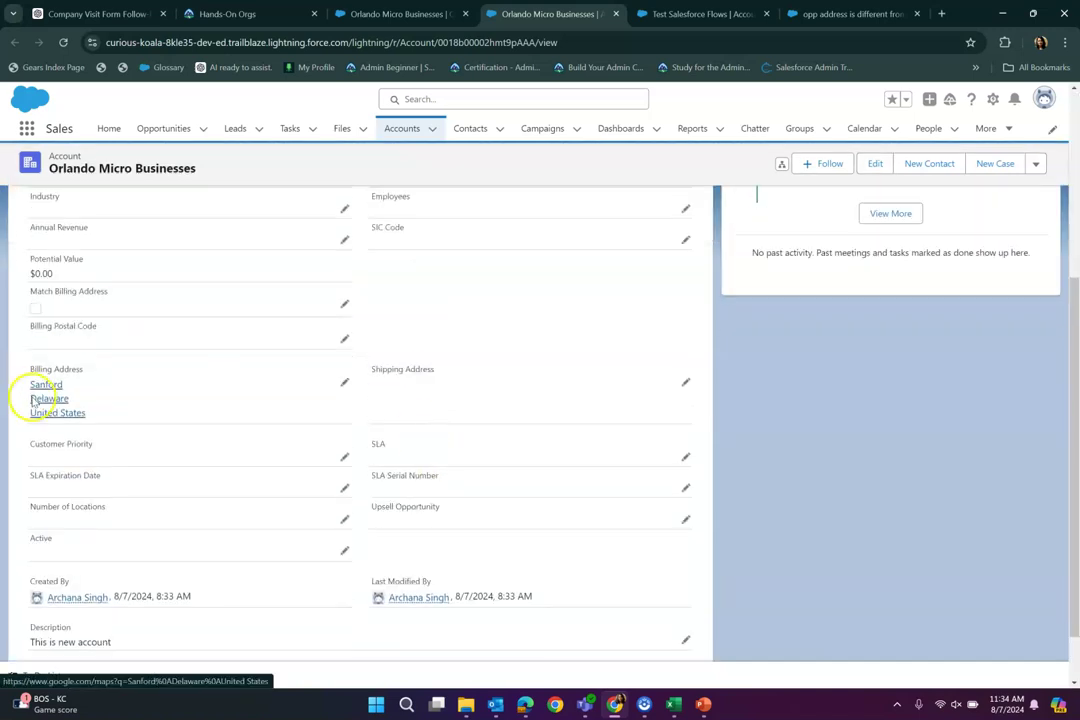
click(97, 414)
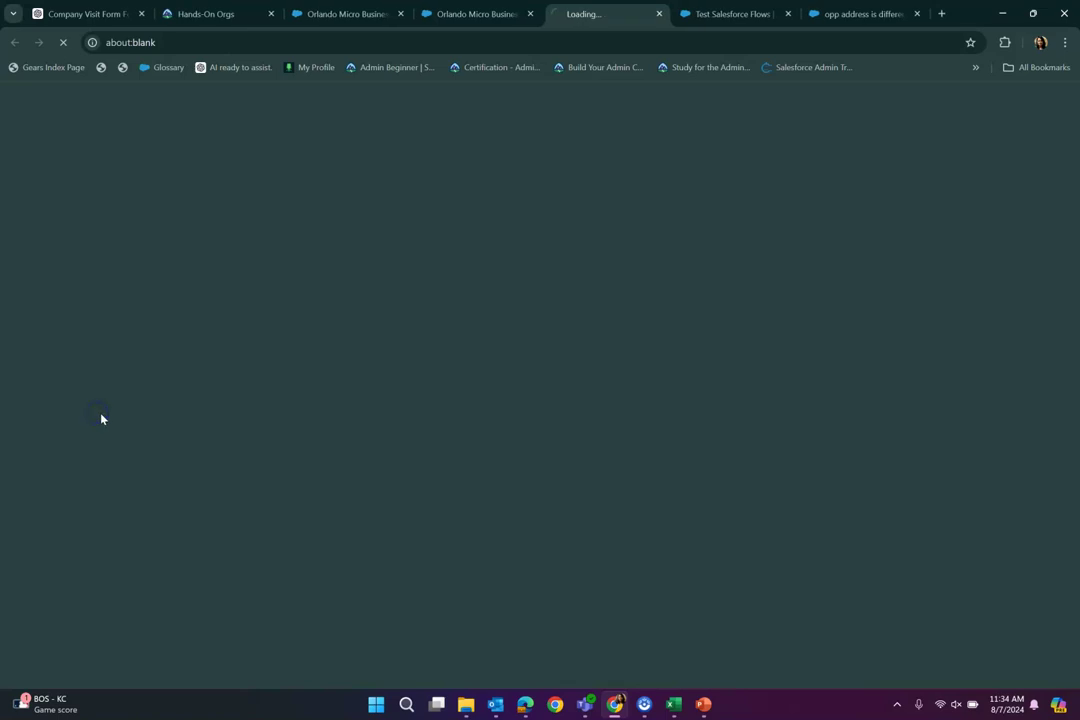
click(533, 22)
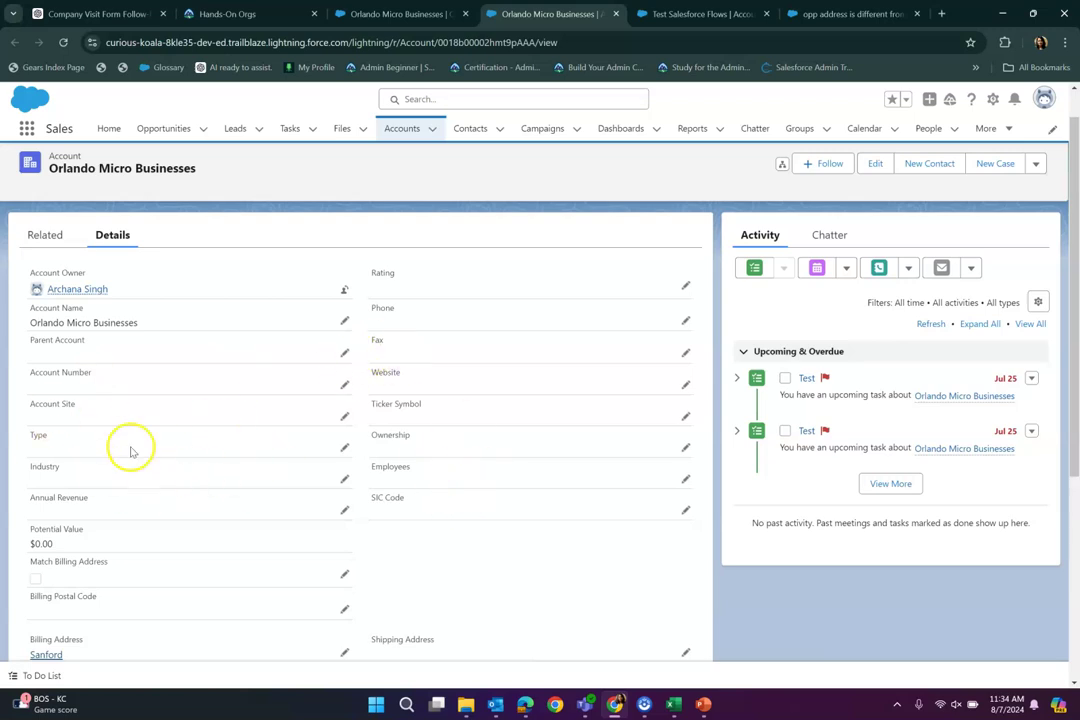
- Return to the opportunity, replace its address street with a different street address, and try to save the record
click(413, 10)
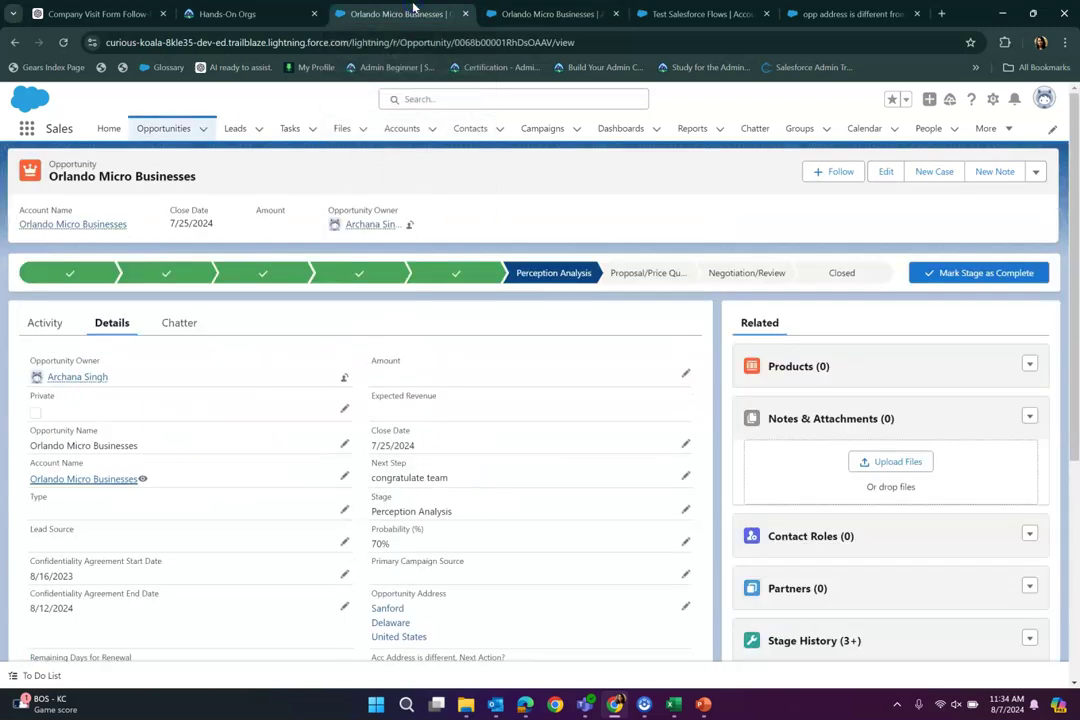
scroll(408, 440, down, 5)
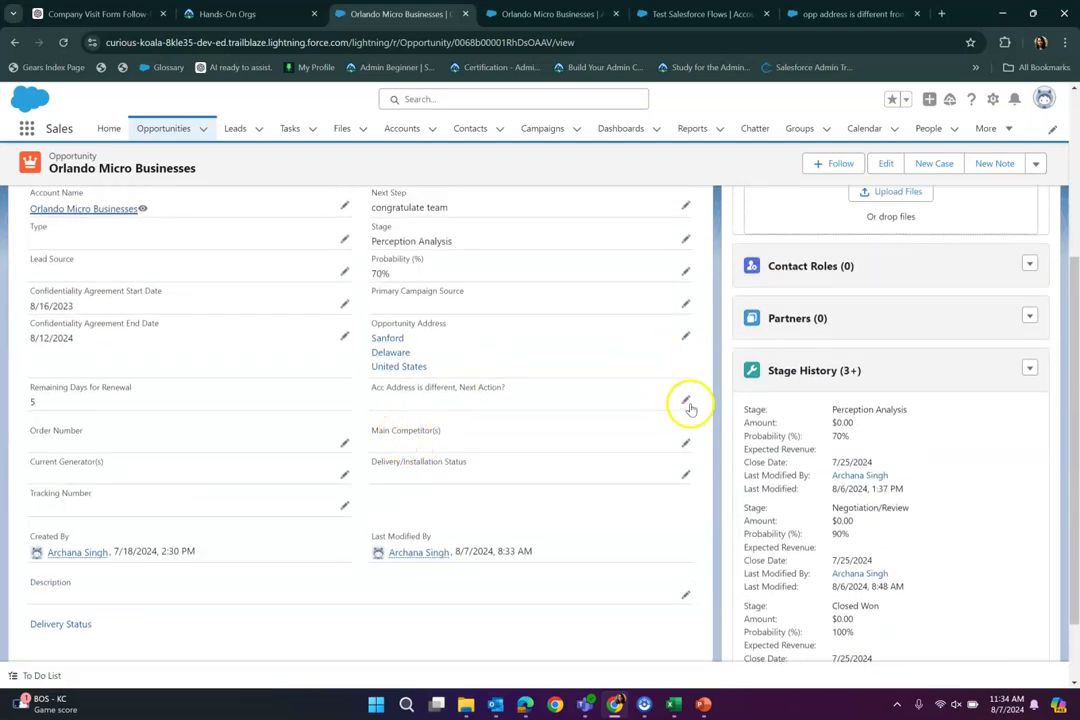
scroll(557, 418, up, 2)
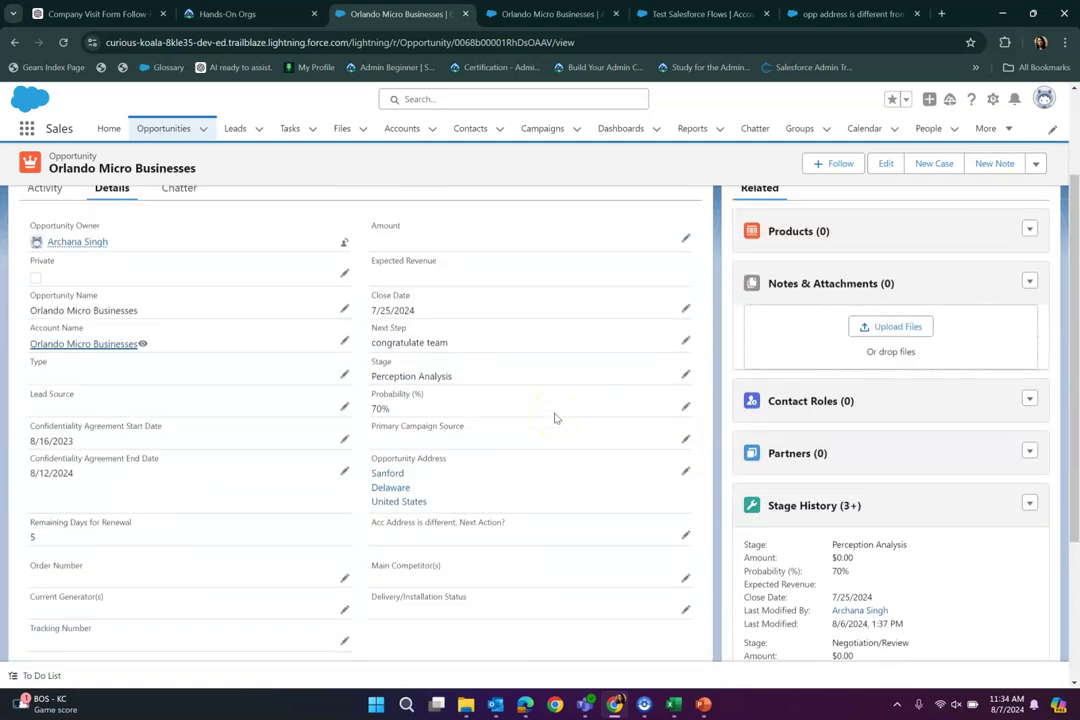
click(686, 472)
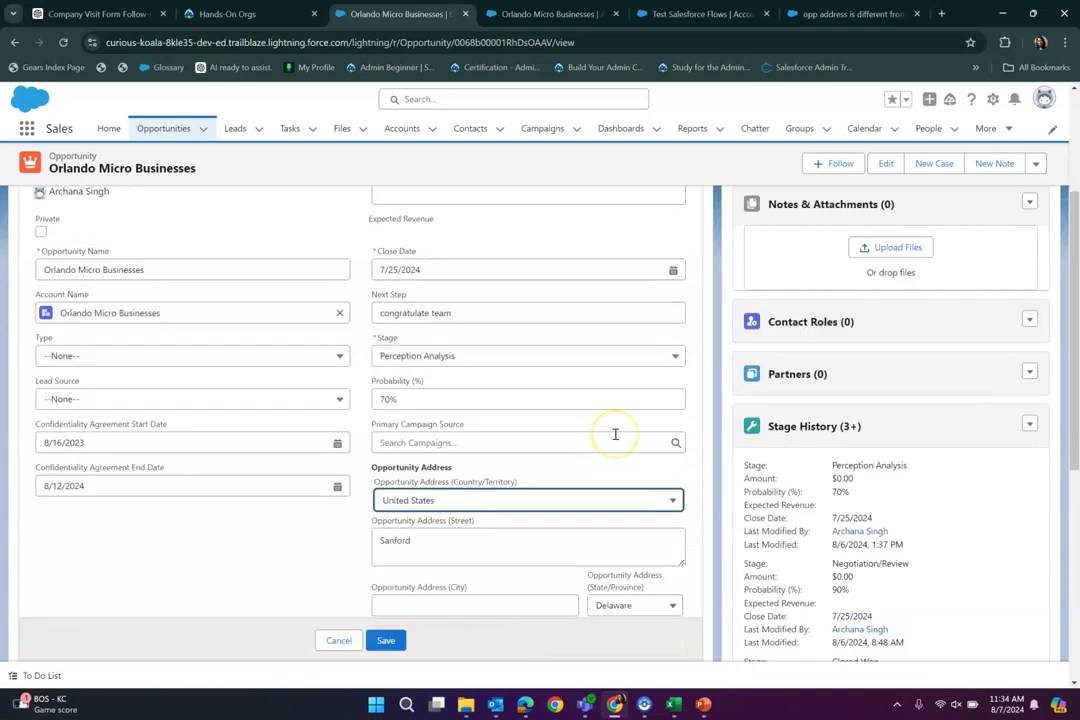
scroll(613, 441, down, 3)
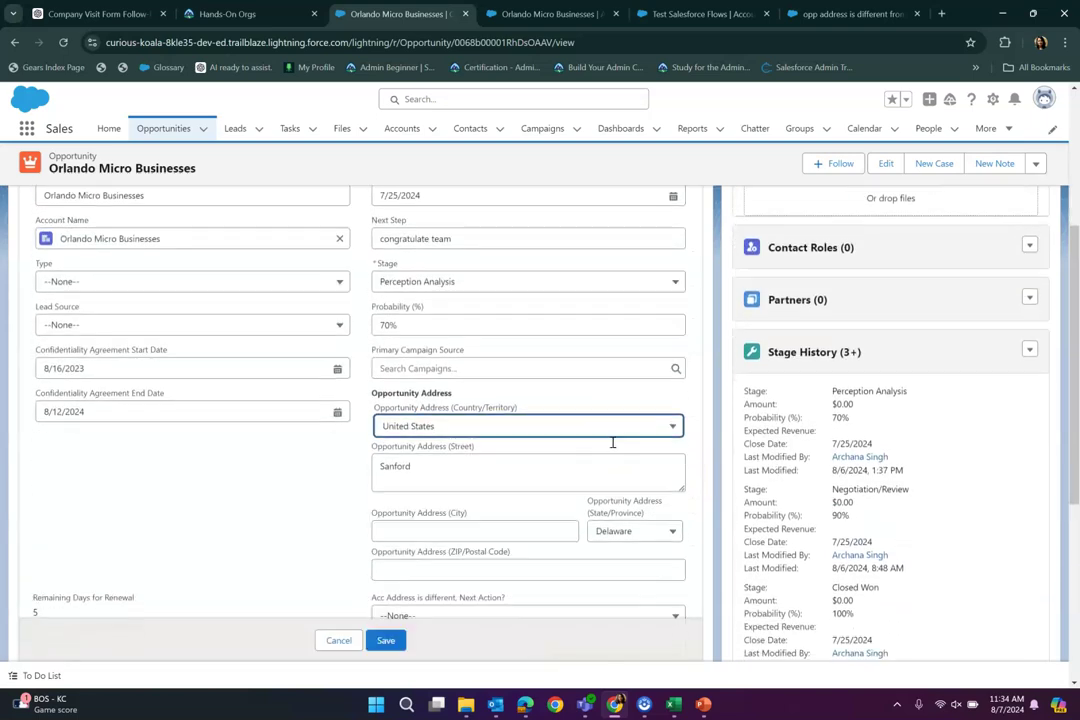
drag(436, 345, 350, 343)
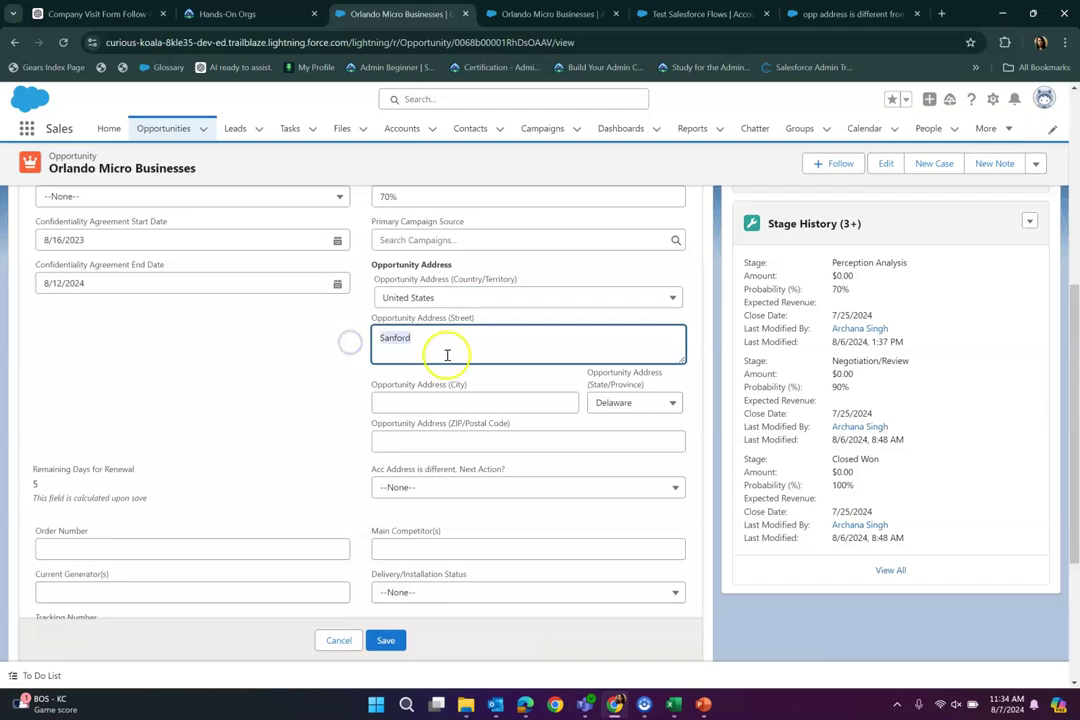
text(cedar bark ln. 143)
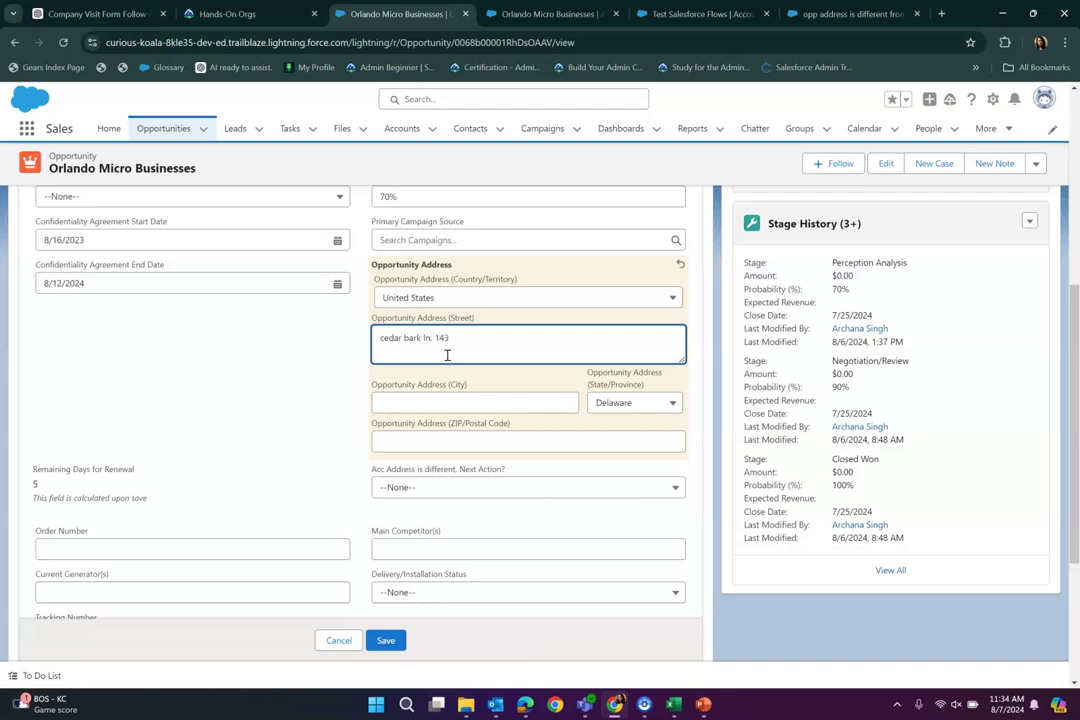
scroll(494, 497, down, 2)
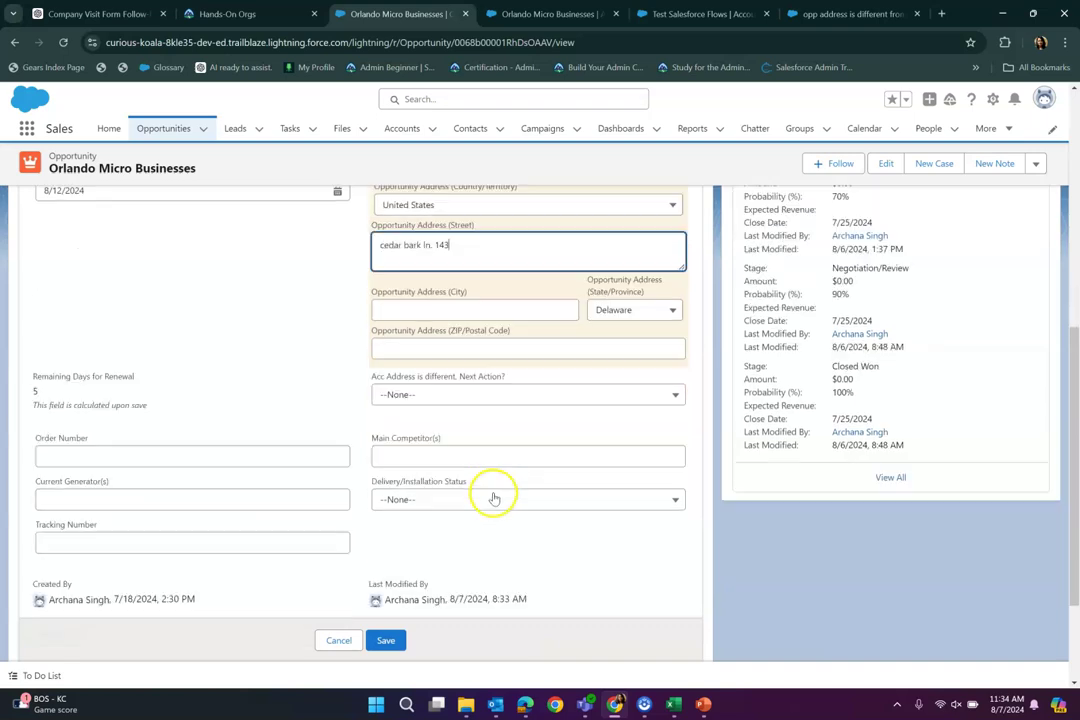
click(386, 640)
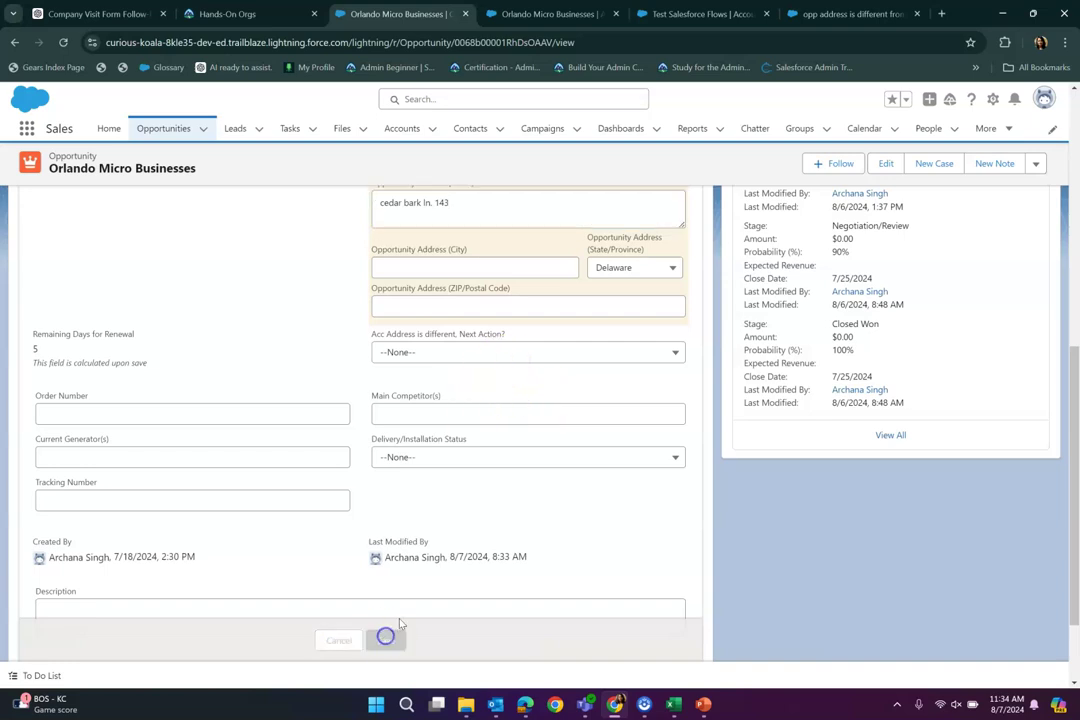
- Choose Update Existing Acc Address for Acc Address is different, Next Action? and save the opportunity
click(470, 352)
click(472, 424)
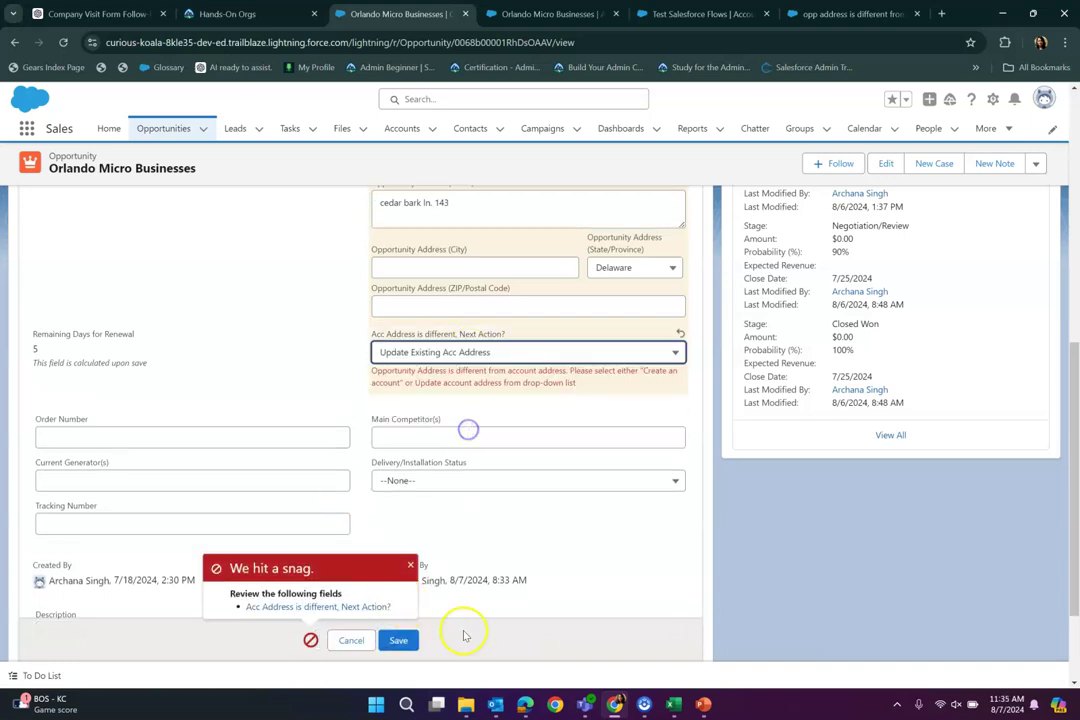
click(398, 641)
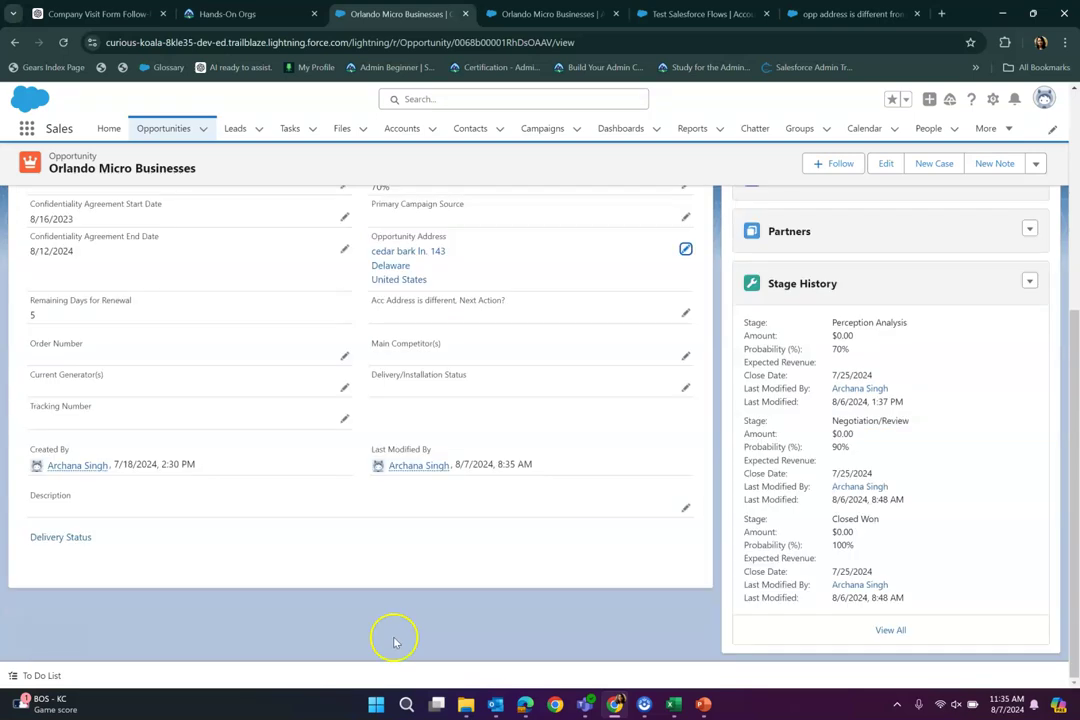
- Reload the opportunity and check its account name and address in the details
scroll(243, 307, up, 4)
click(63, 42)
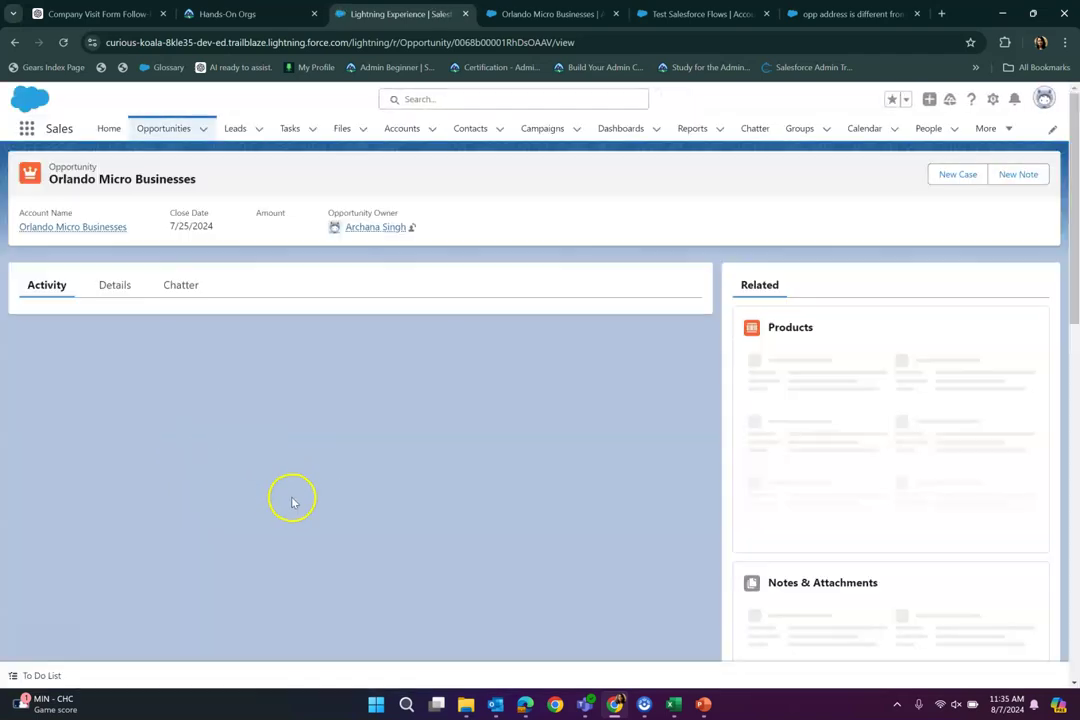
click(118, 323)
mouse_move(108, 478)
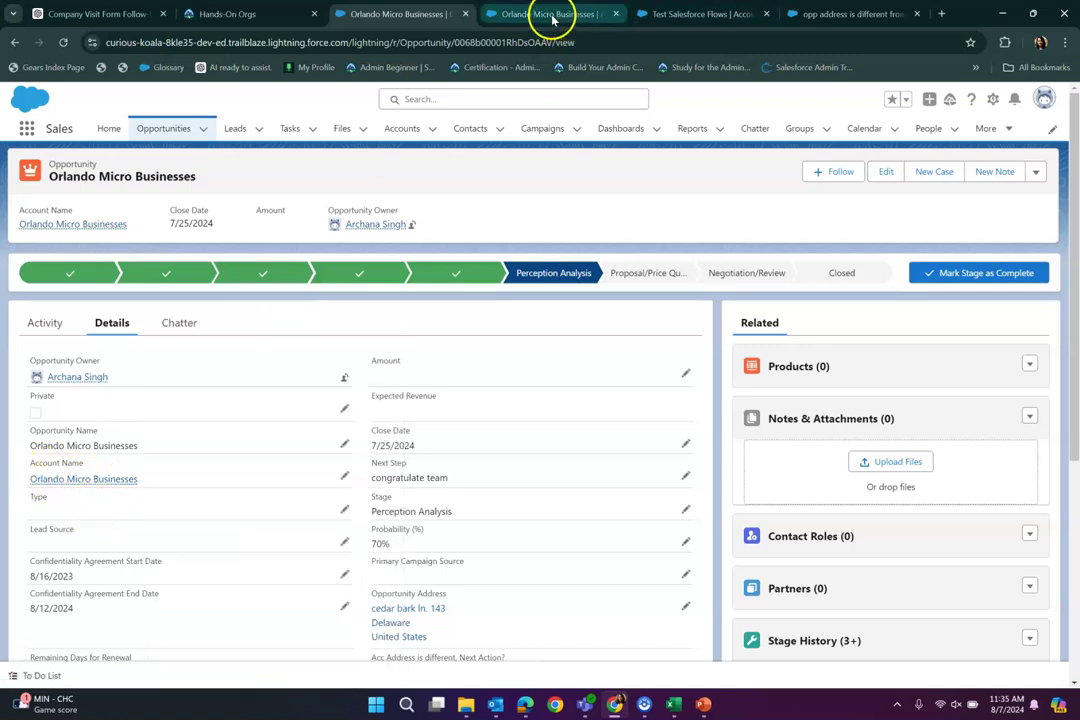
- Reload the linked account, check its billing address in the details, and compare it with the opportunity's address
click(550, 13)
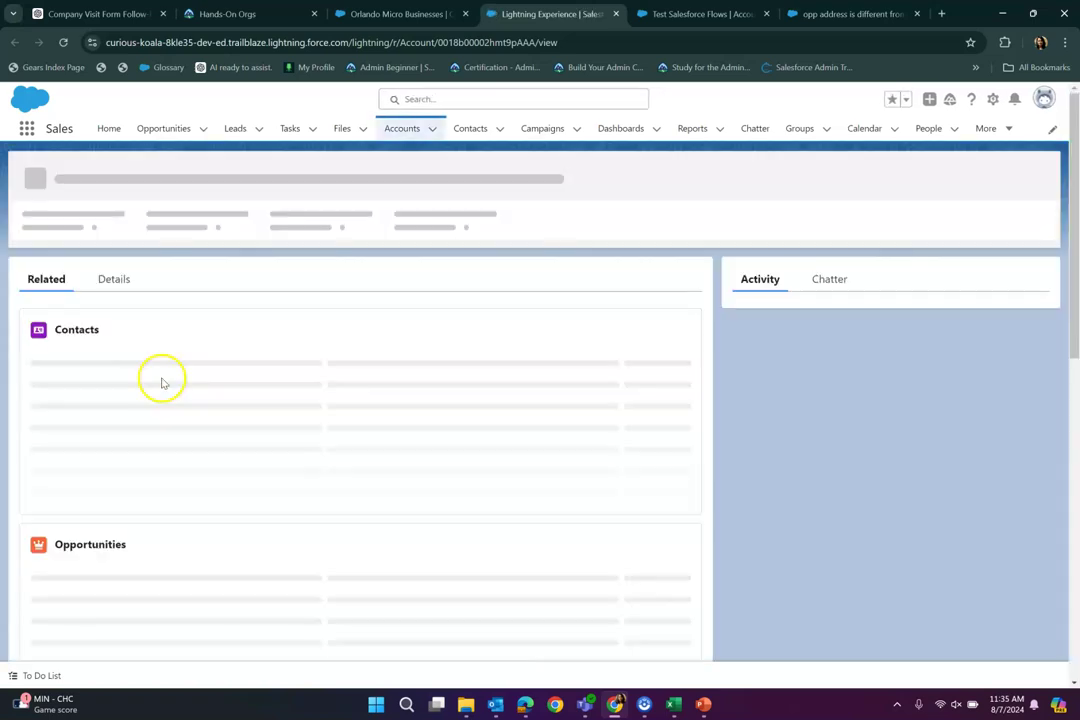
click(114, 262)
scroll(278, 455, down, 2)
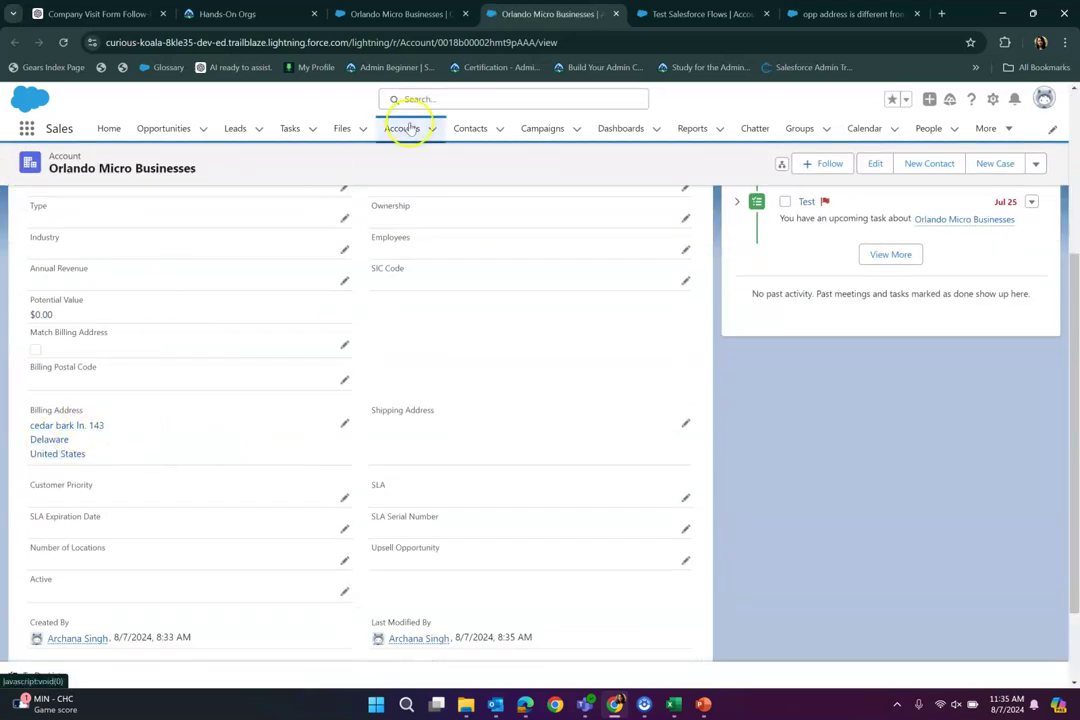
click(395, 14)
scroll(316, 474, down, 3)
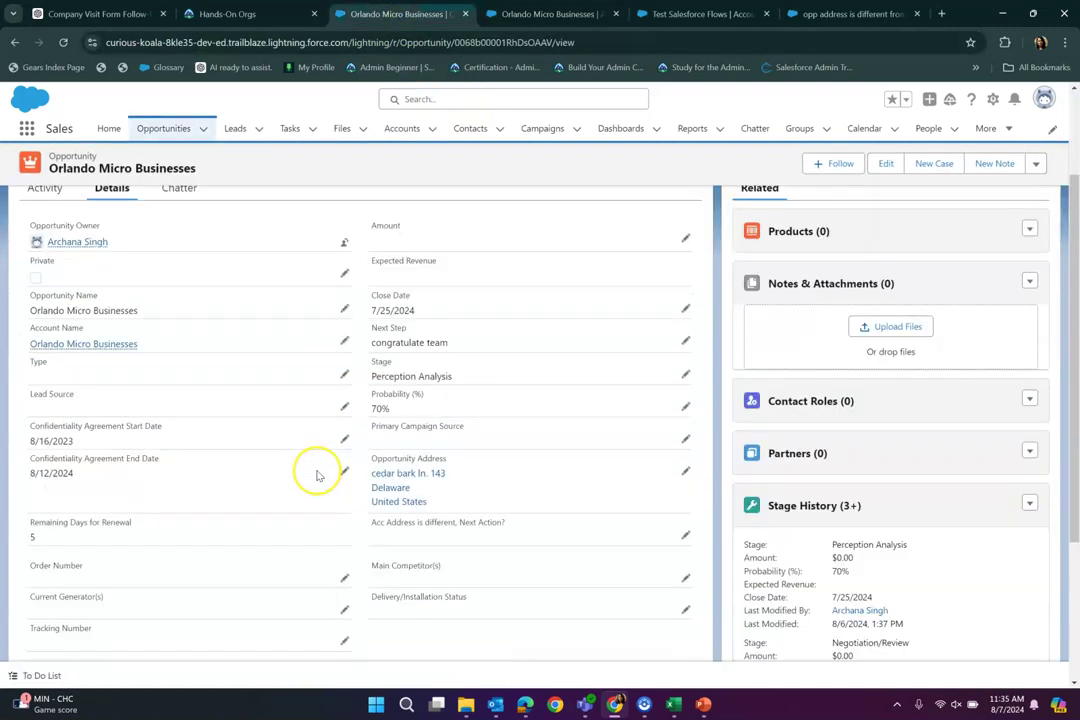
scroll(315, 450, up, 3)
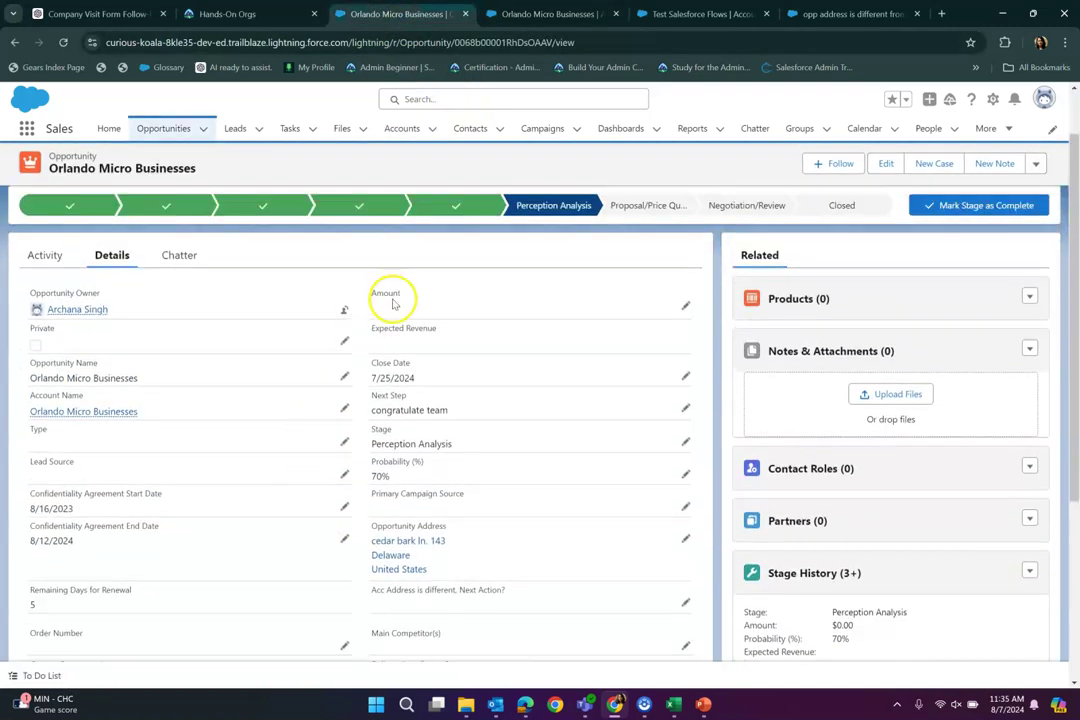
- Open the opportunity's fields for editing, review the address street and the Acc Address is different, Next Action? options, and cancel the edit
scroll(556, 555, down, 5)
scroll(556, 555, up, 1)
scroll(556, 555, down, 1)
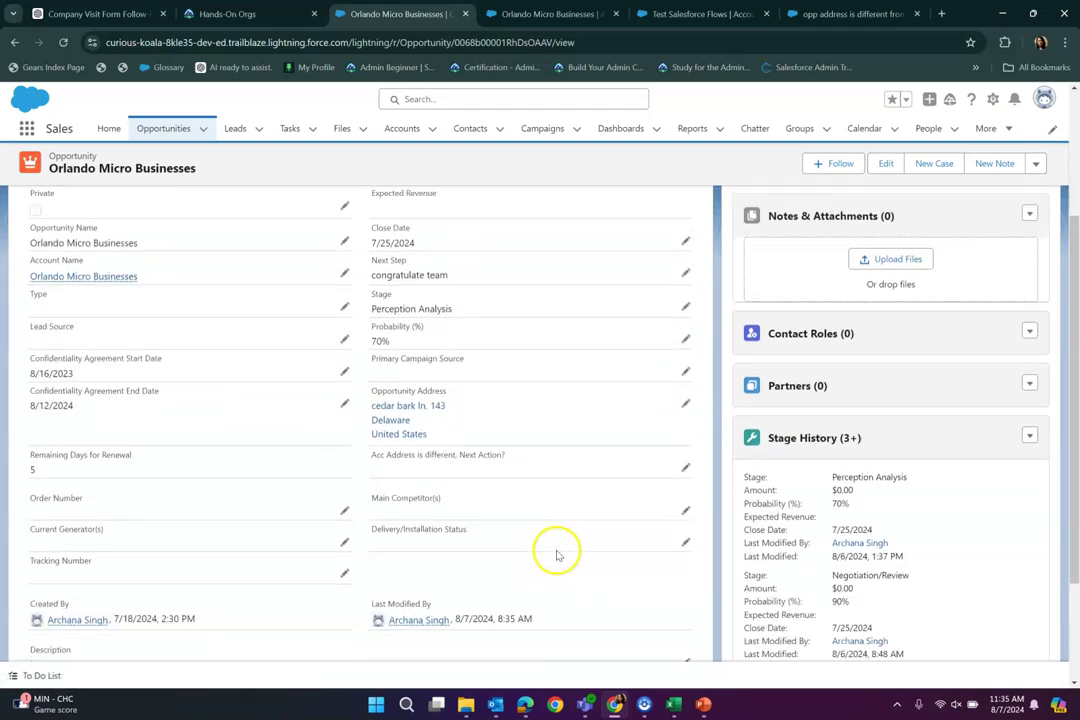
scroll(540, 523, down, 2)
scroll(540, 524, up, 1)
click(684, 380)
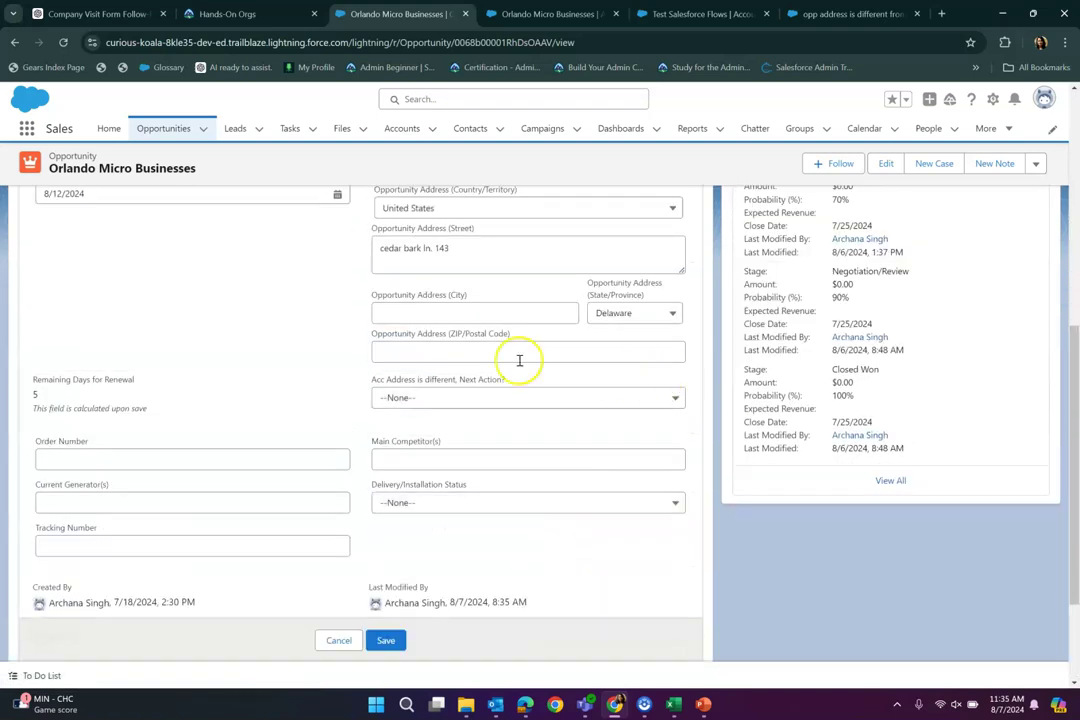
scroll(494, 431, up, 1)
drag(468, 318, 379, 316)
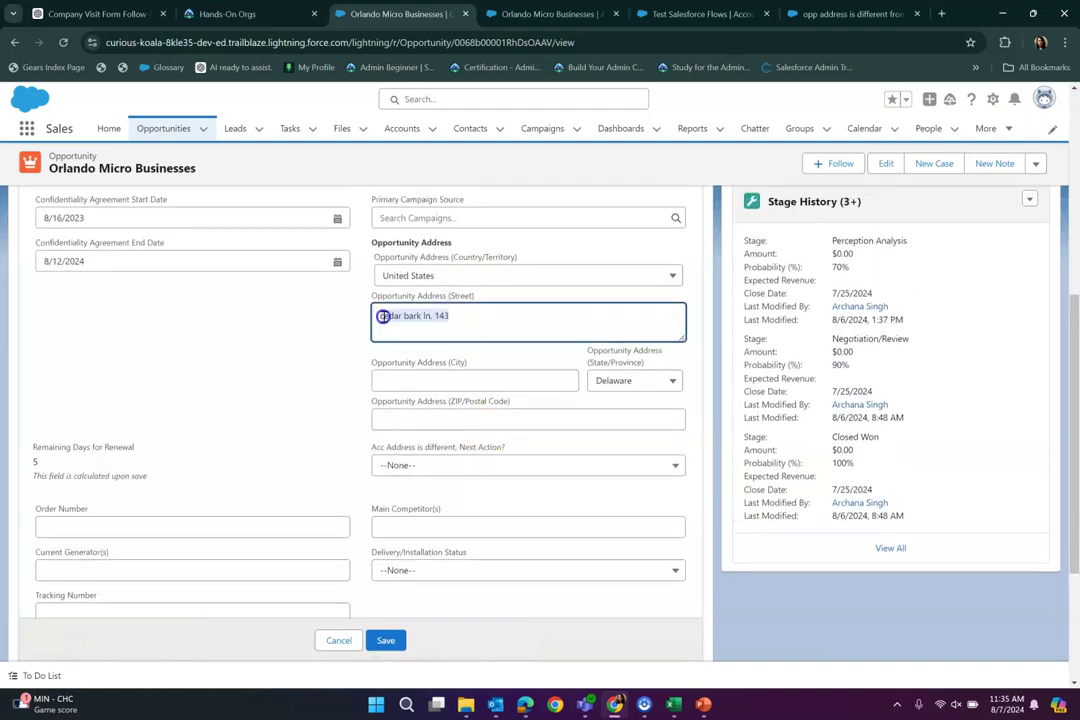
click(483, 464)
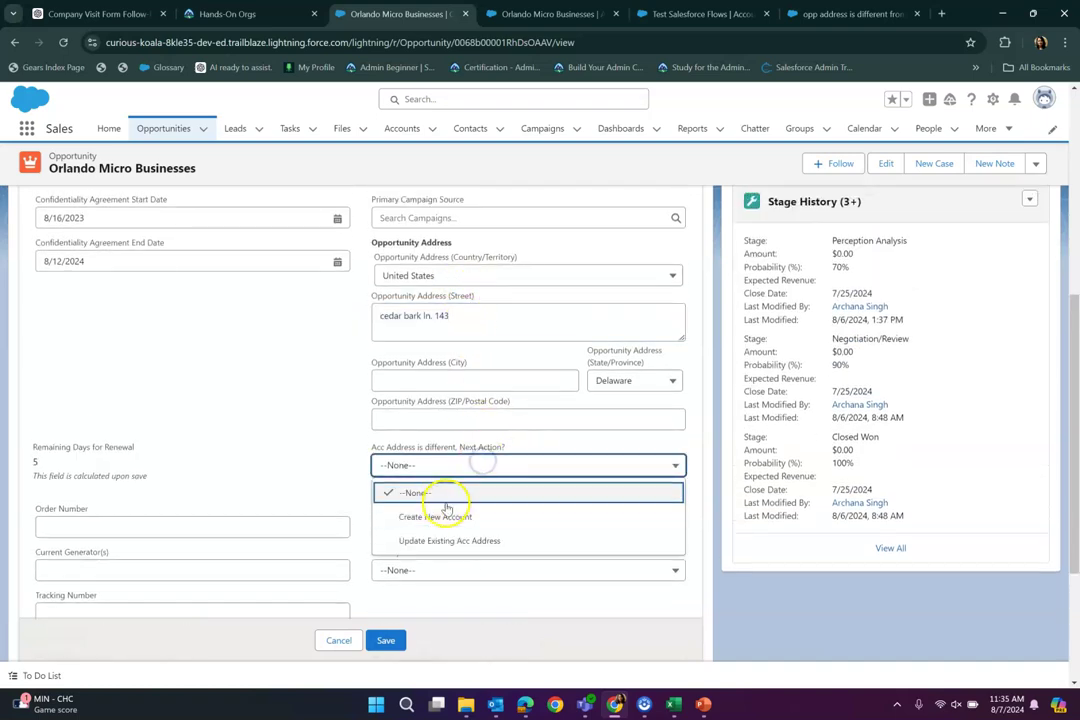
click(304, 456)
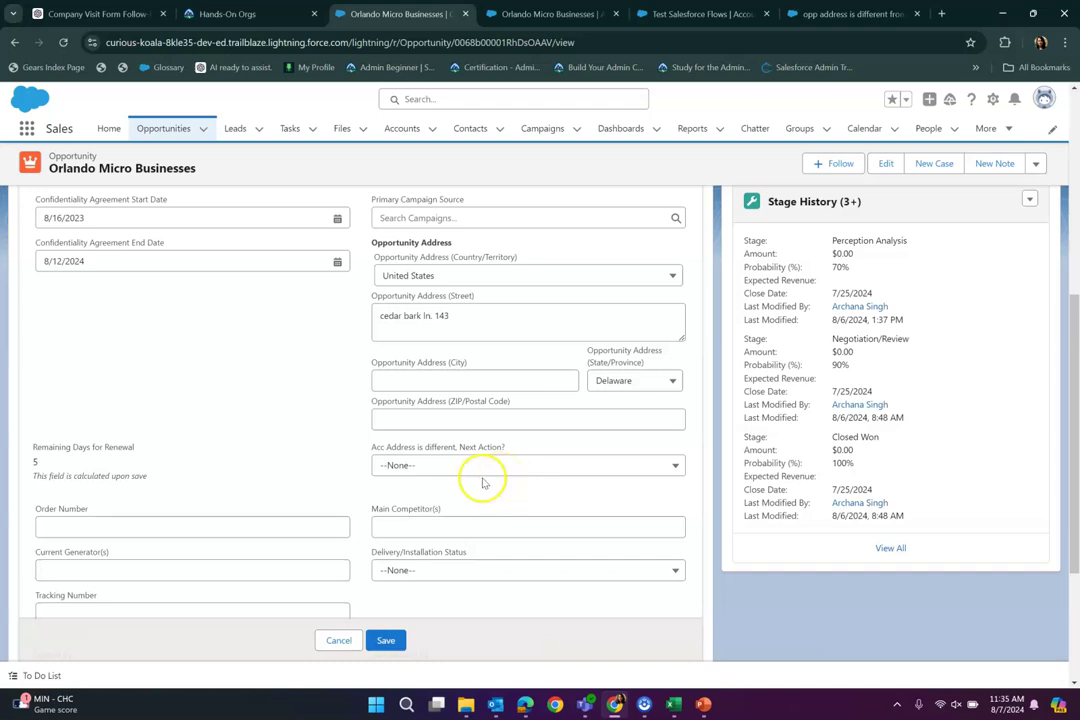
click(336, 640)
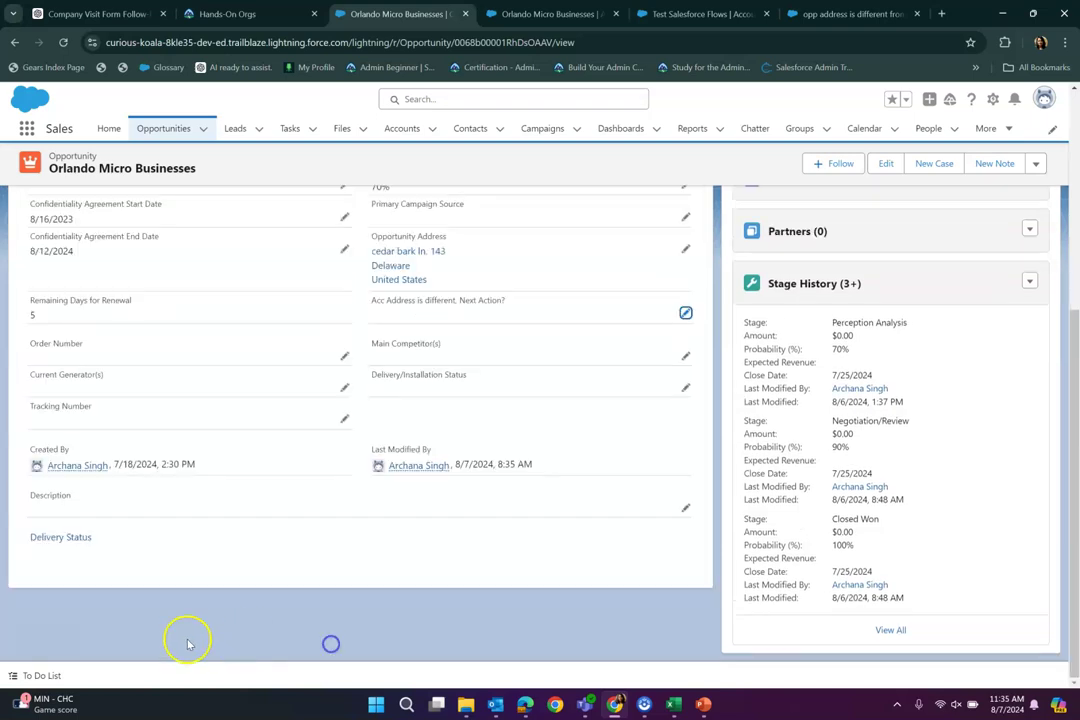
- Review the flow's Start configuration, including its trigger, entry conditions and run settings, and return to the opportunity's details
click(817, 14)
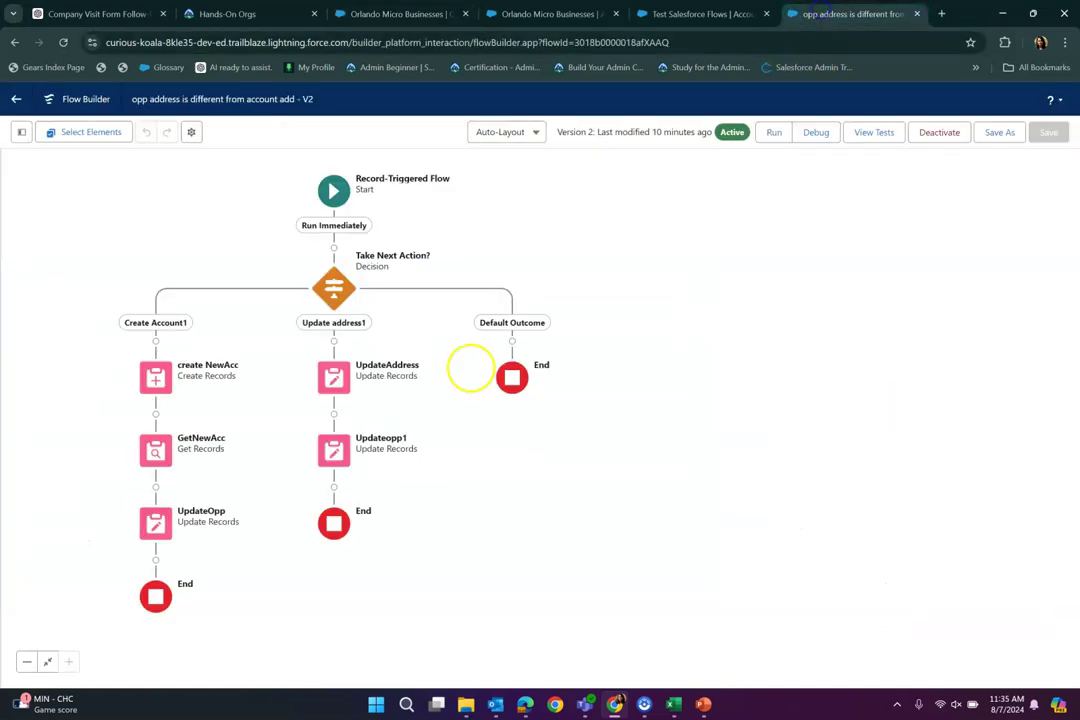
click(333, 190)
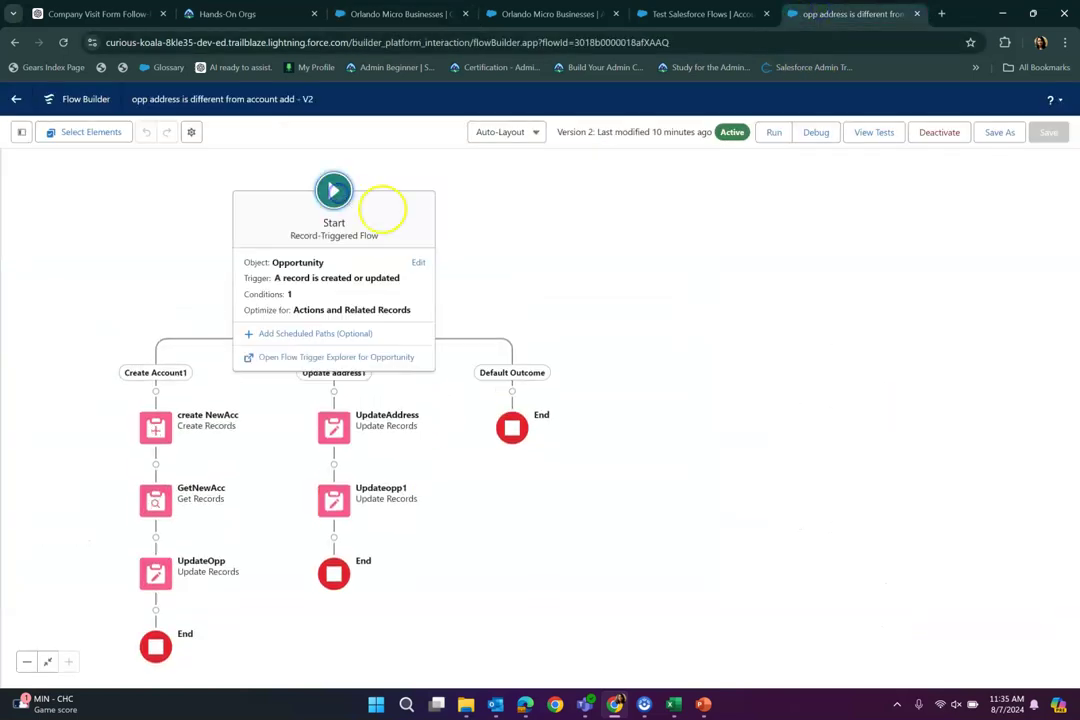
click(416, 263)
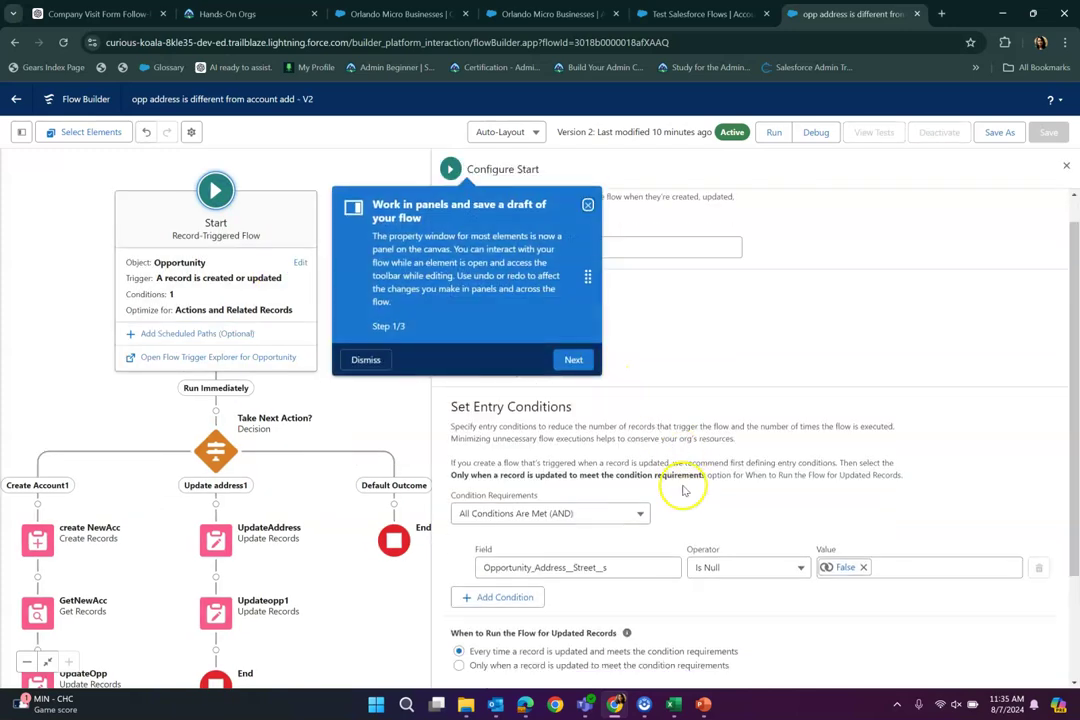
scroll(683, 470, down, 3)
click(587, 204)
scroll(643, 205, up, 5)
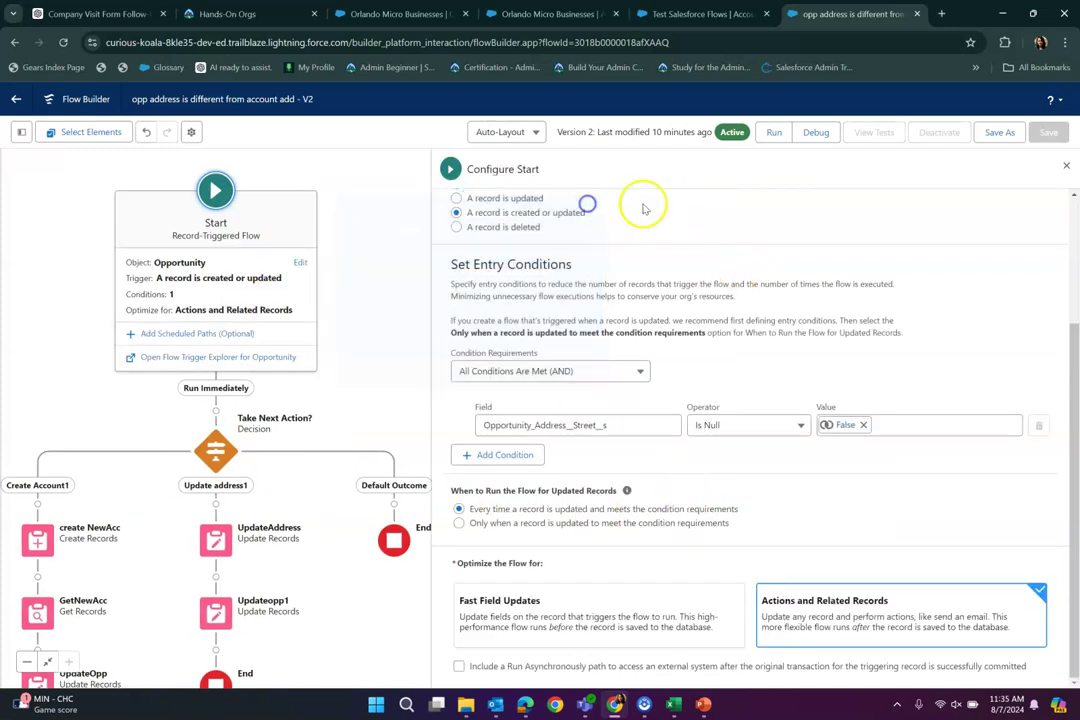
click(420, 14)
scroll(380, 478, up, 3)
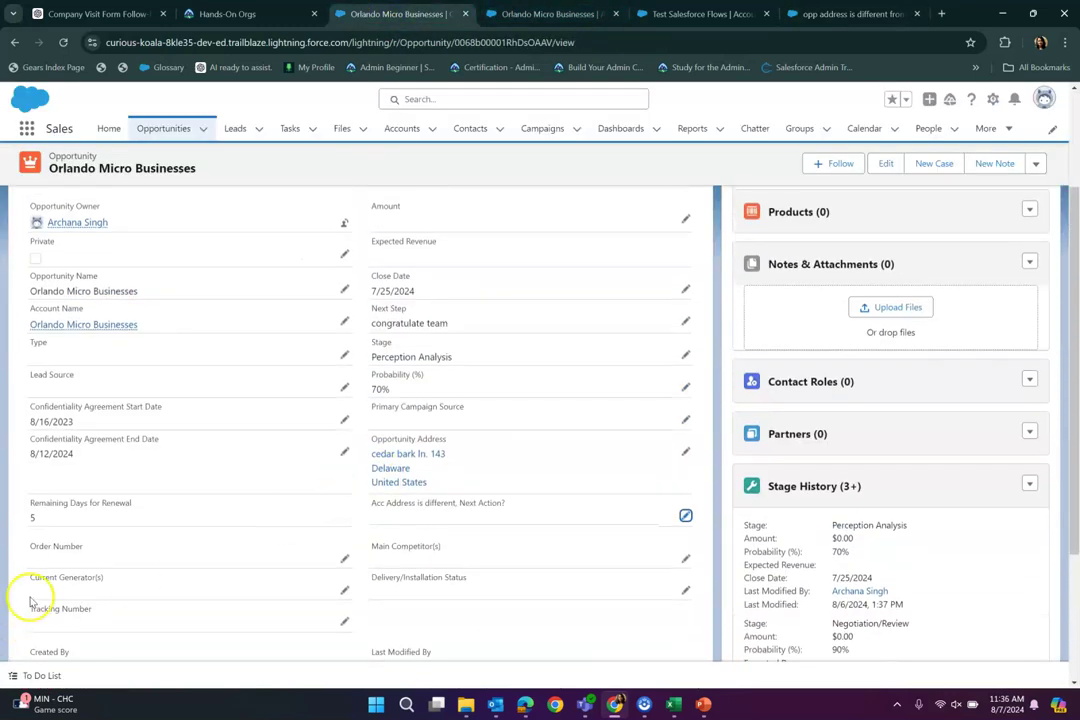